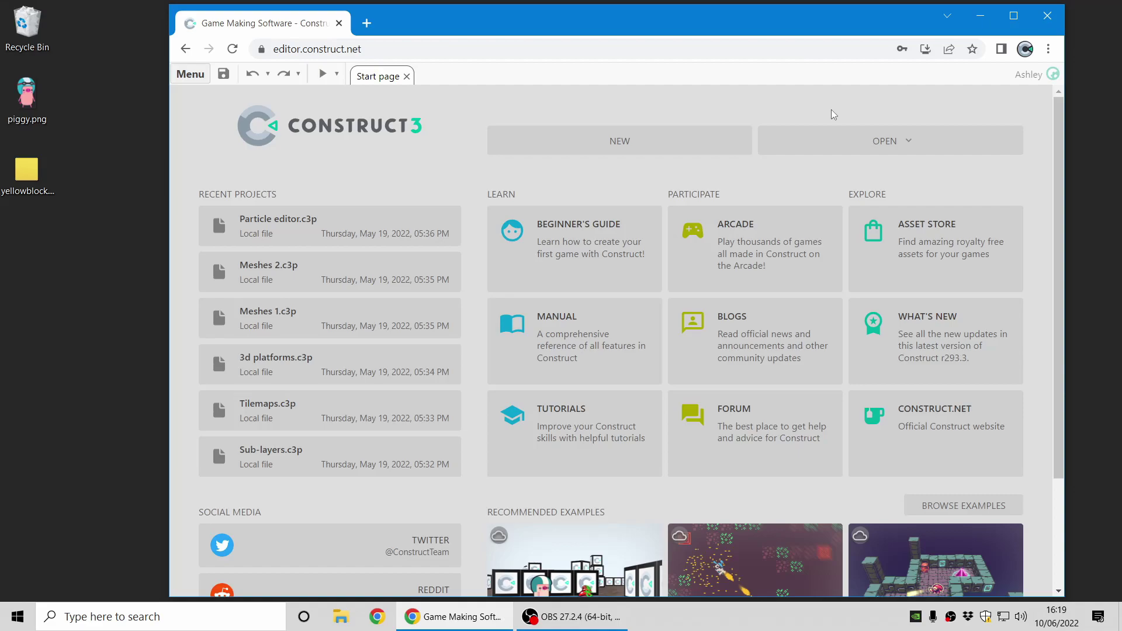
Open the New project dialog with the SD landscape 16:9 preset at 854 x 480
left_click(679, 145)
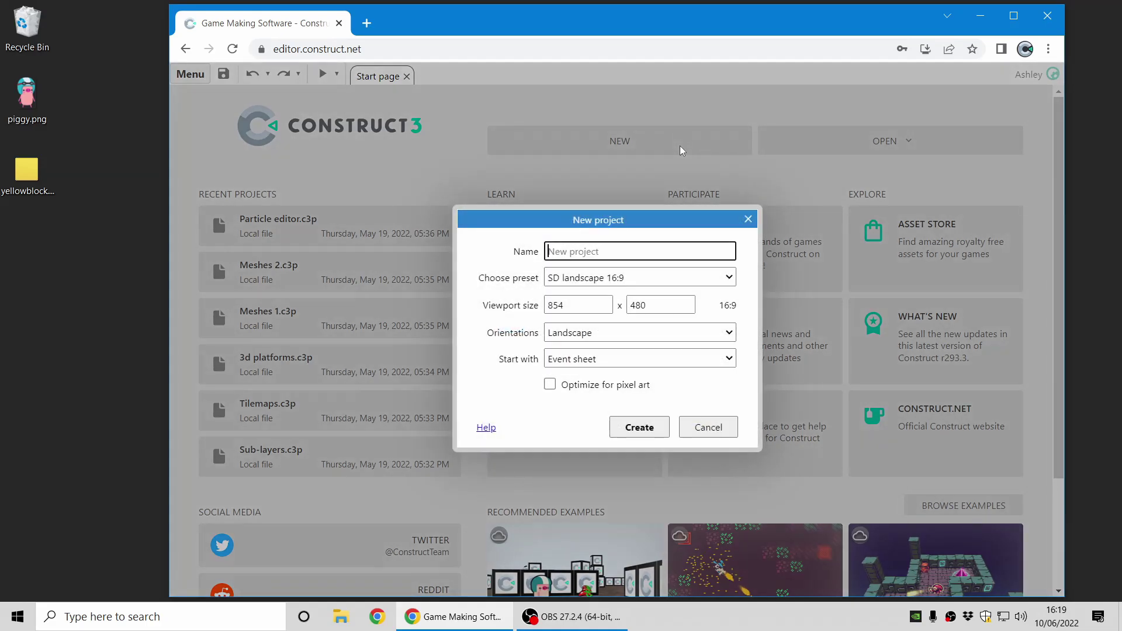
Create the default project and add piggy.png as a sprite shrunk to about 48 x 78
left_click(660, 432)
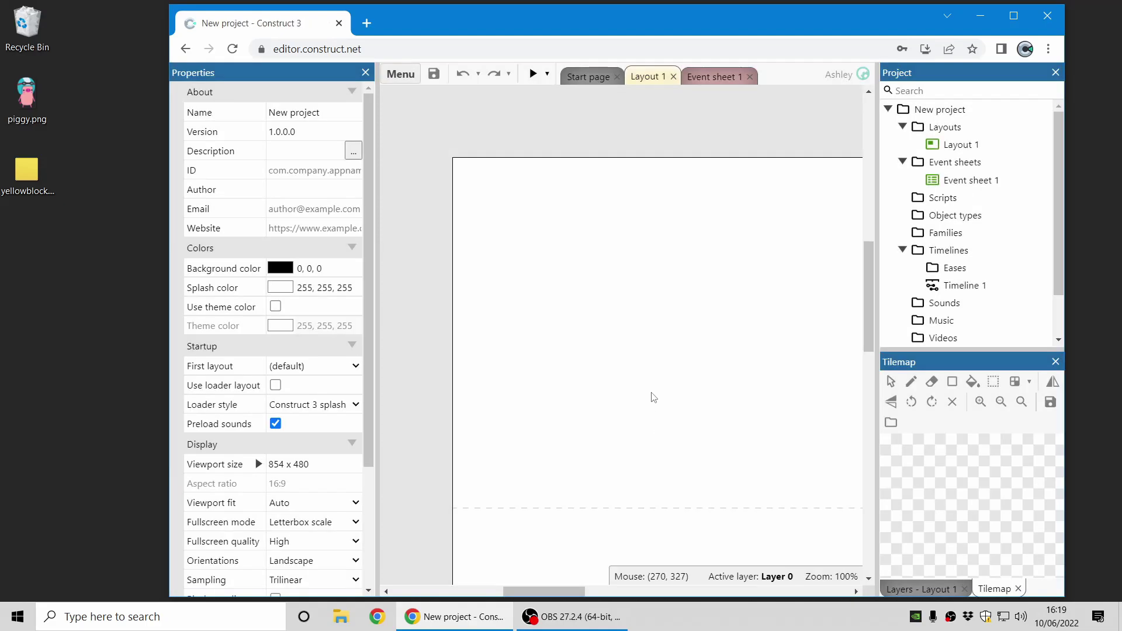
left_click_drag(12, 99, 623, 313)
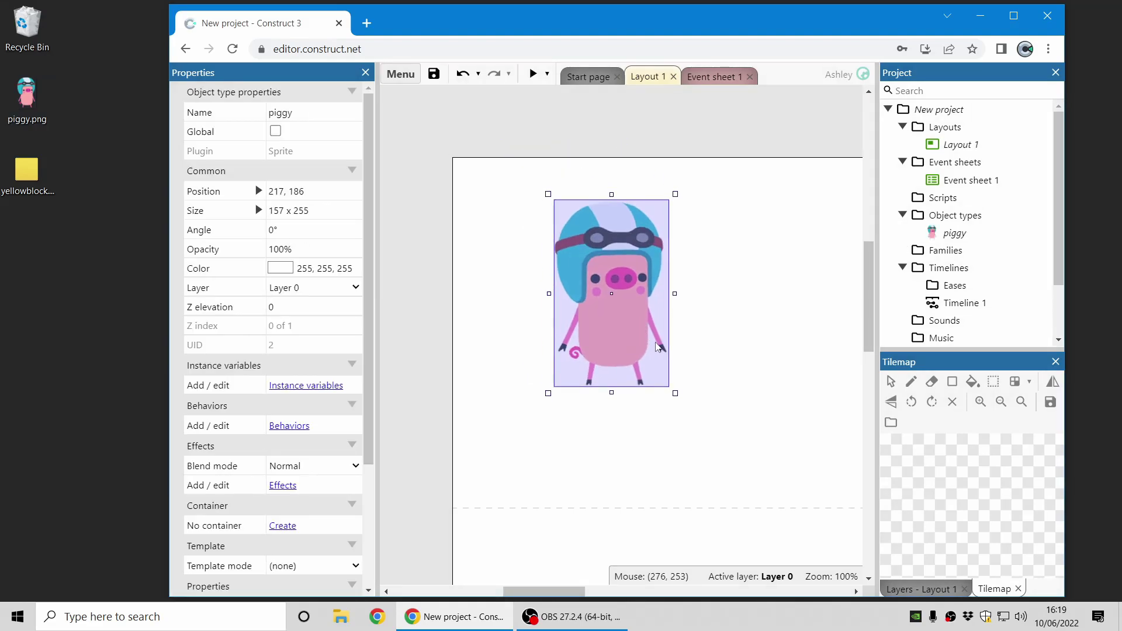
left_click_drag(675, 394, 595, 264, "shift")
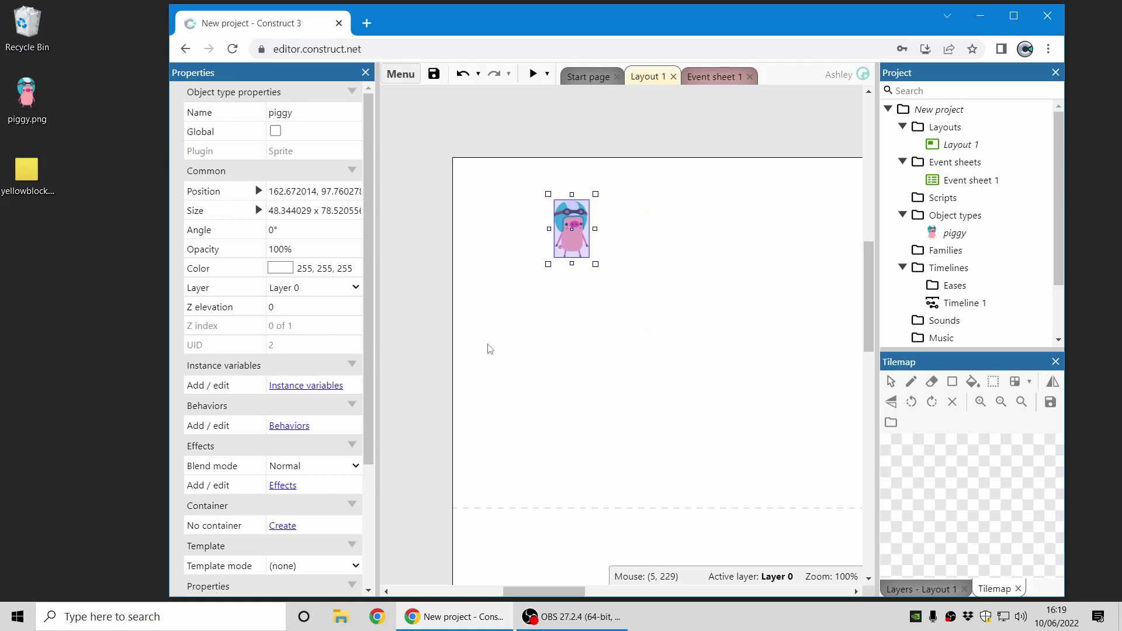
double_click(530, 397)
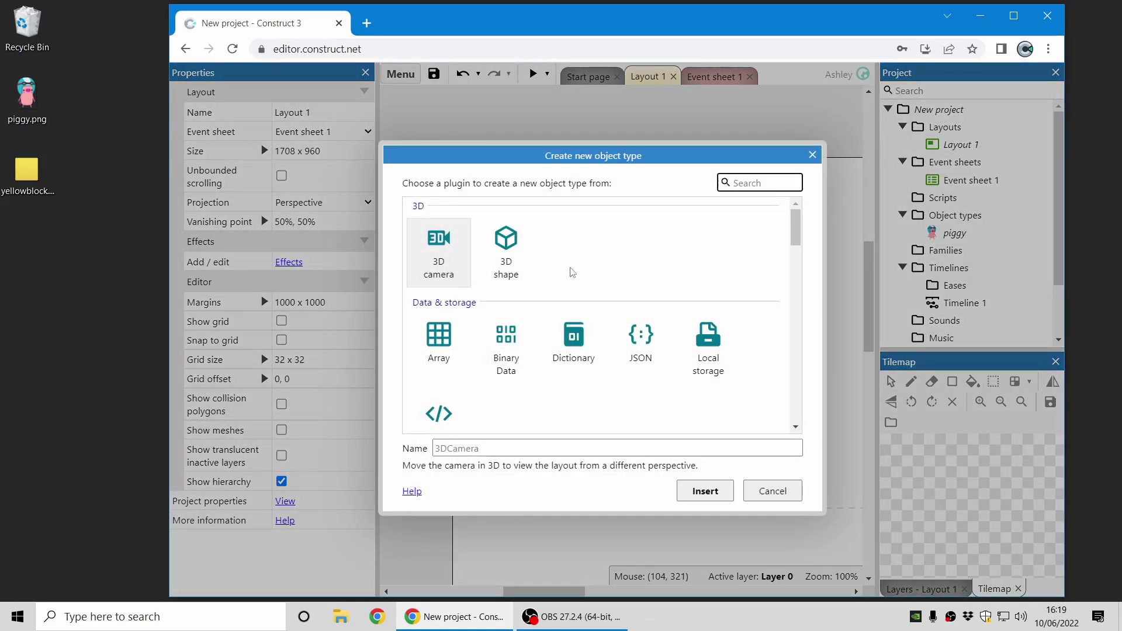
Insert a yellowblock Tiled Background stretched to a 313 x 76 platform below the piggy
scroll(570, 279, "down", 5)
scroll(571, 279, "down", 3)
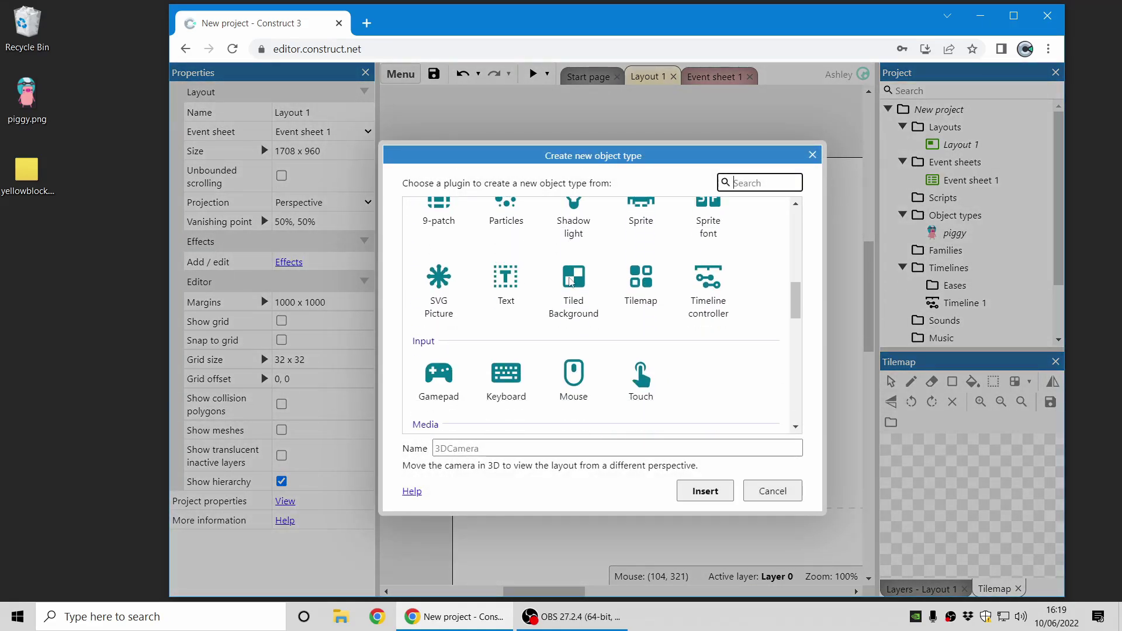
double_click(582, 248)
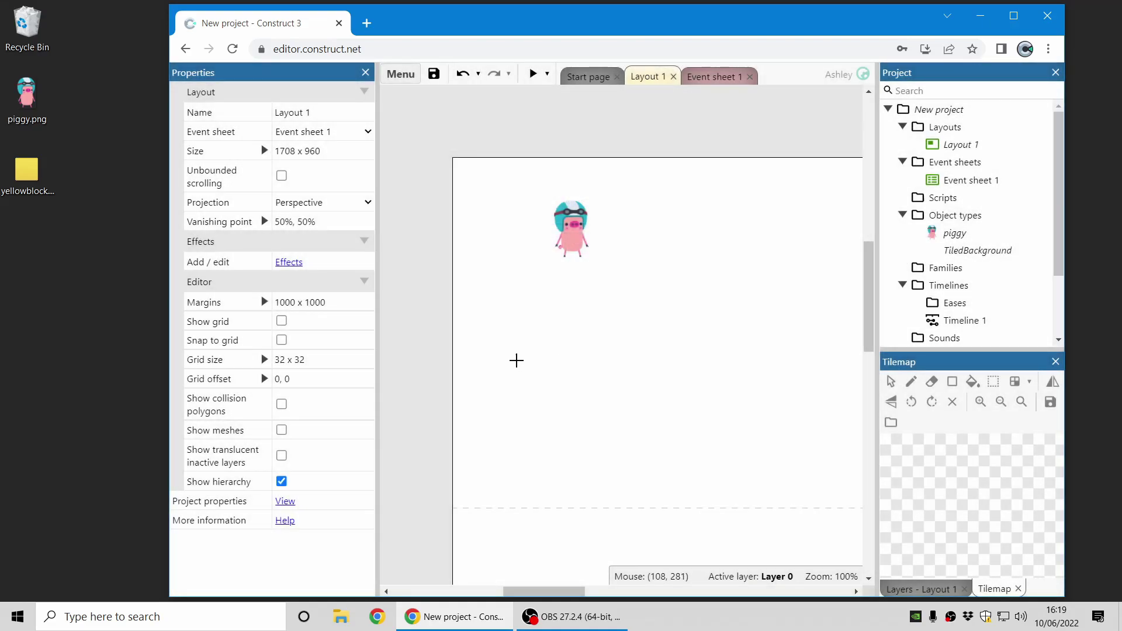
left_click(491, 351)
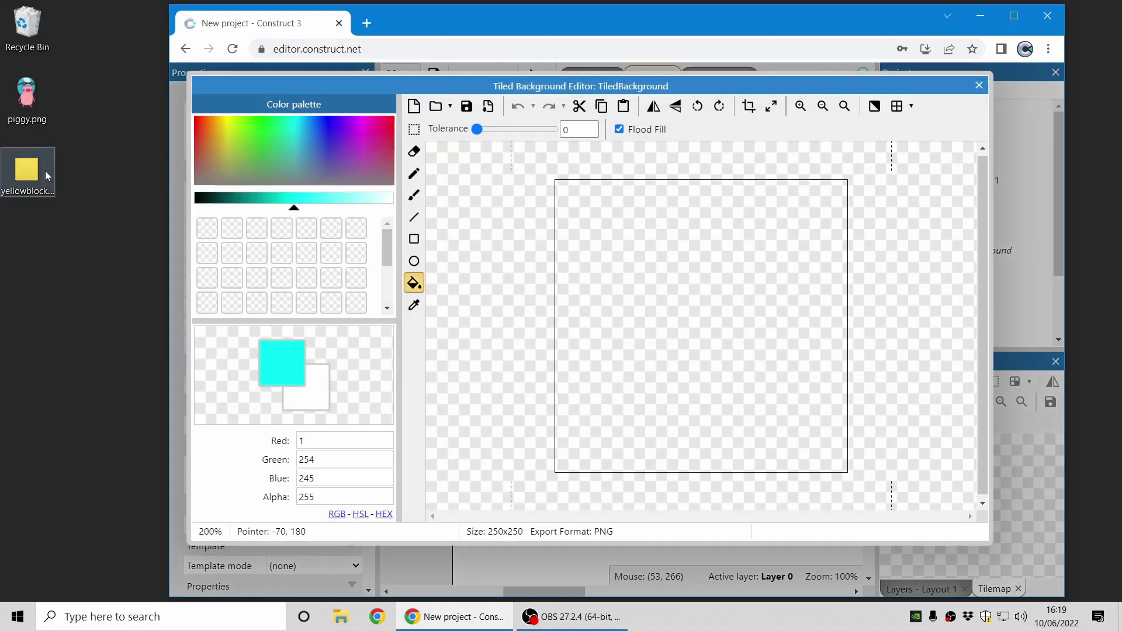
left_click_drag(40, 178, 710, 315)
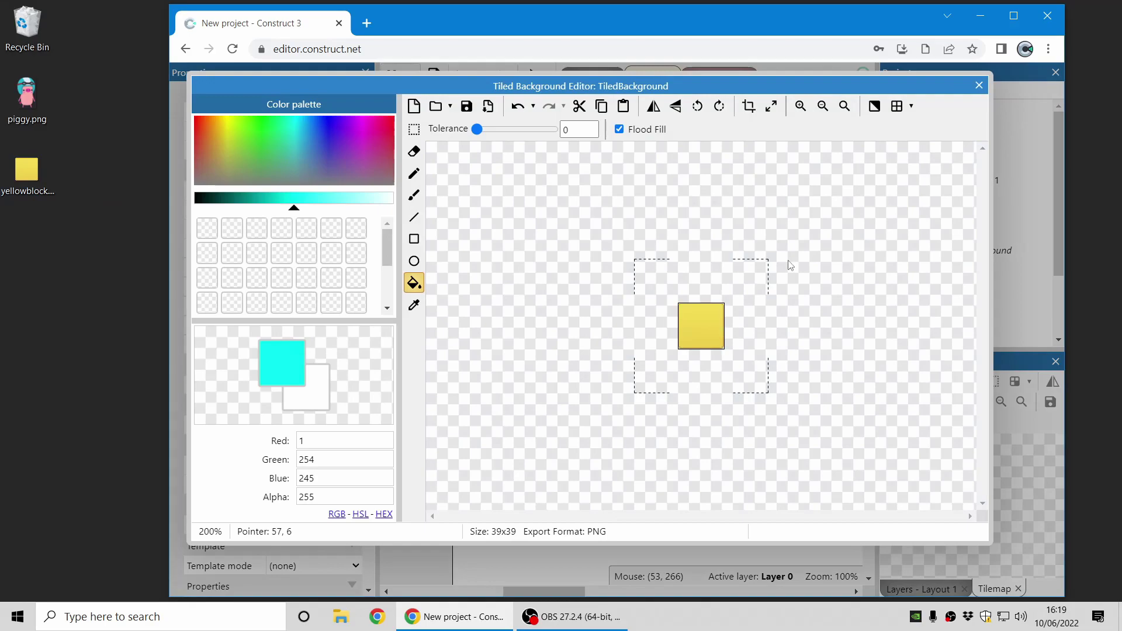
left_click(971, 86)
left_click_drag(533, 405, 731, 439)
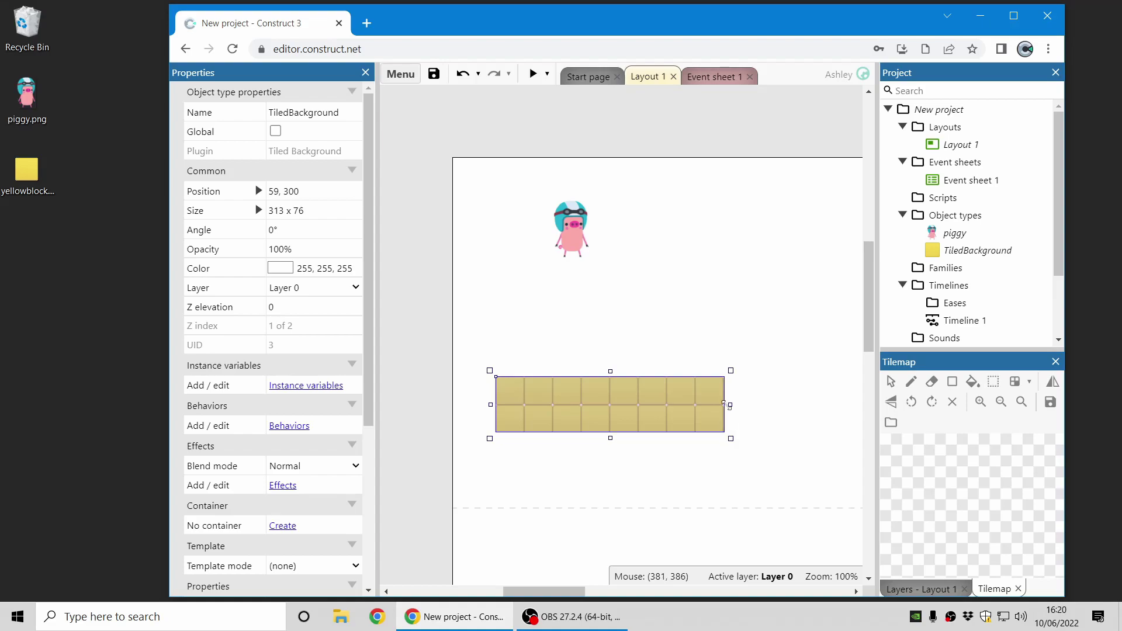
left_click(712, 300)
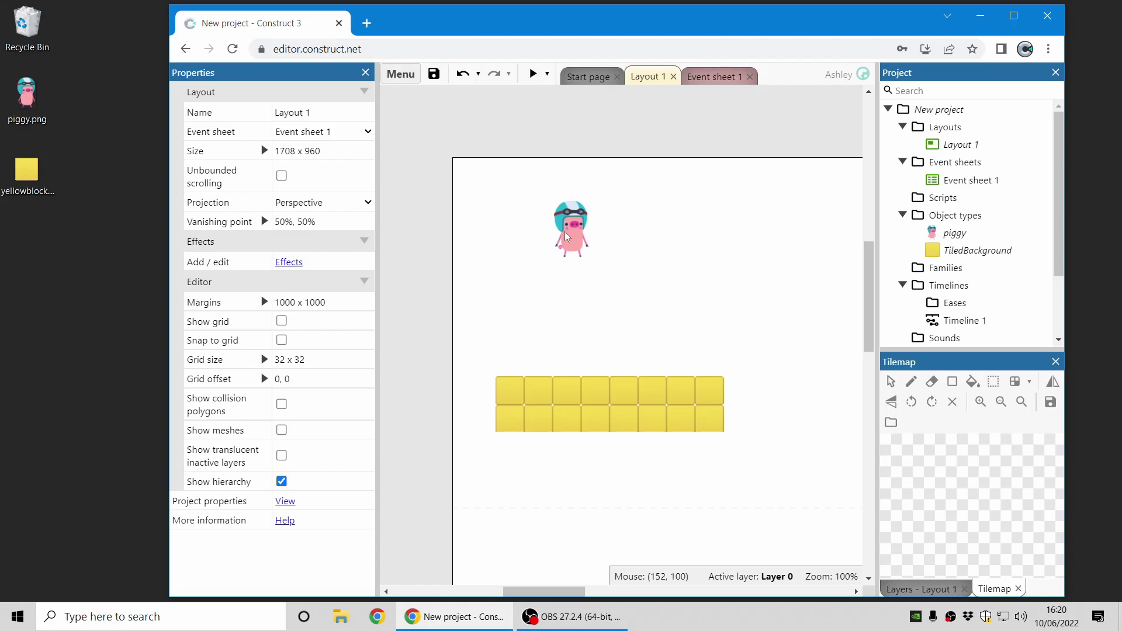
Lower the piggy slightly and give it the Platform behavior
left_click_drag(565, 236, 586, 259)
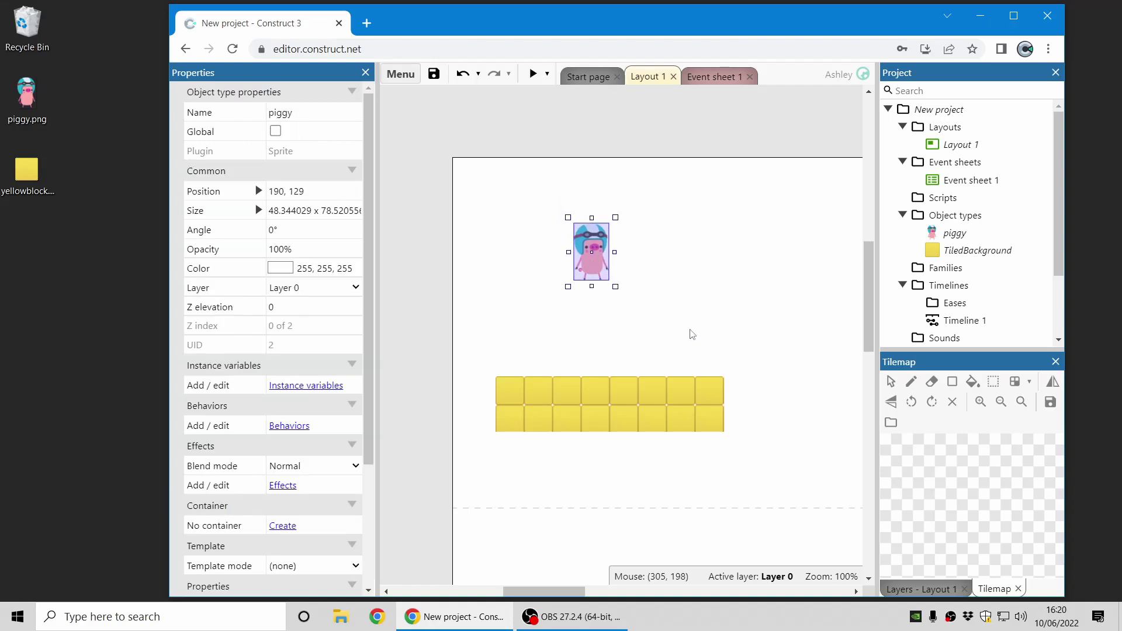
left_click(291, 426)
left_click(621, 278)
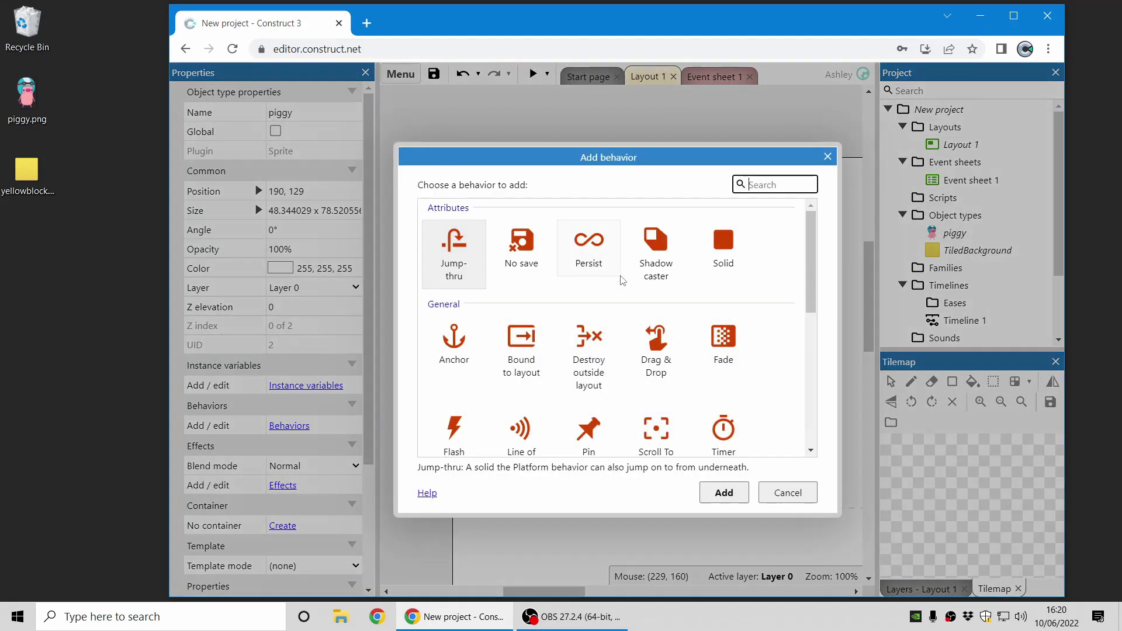
scroll(631, 290, "down", 5)
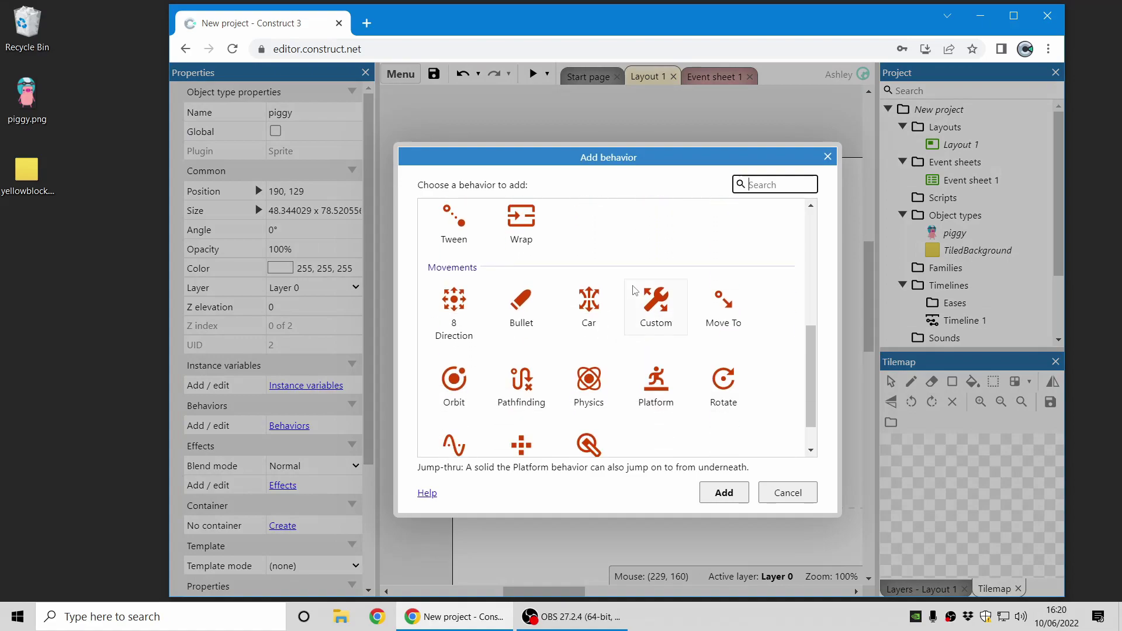
scroll(635, 288, "down", 1)
left_click(654, 340)
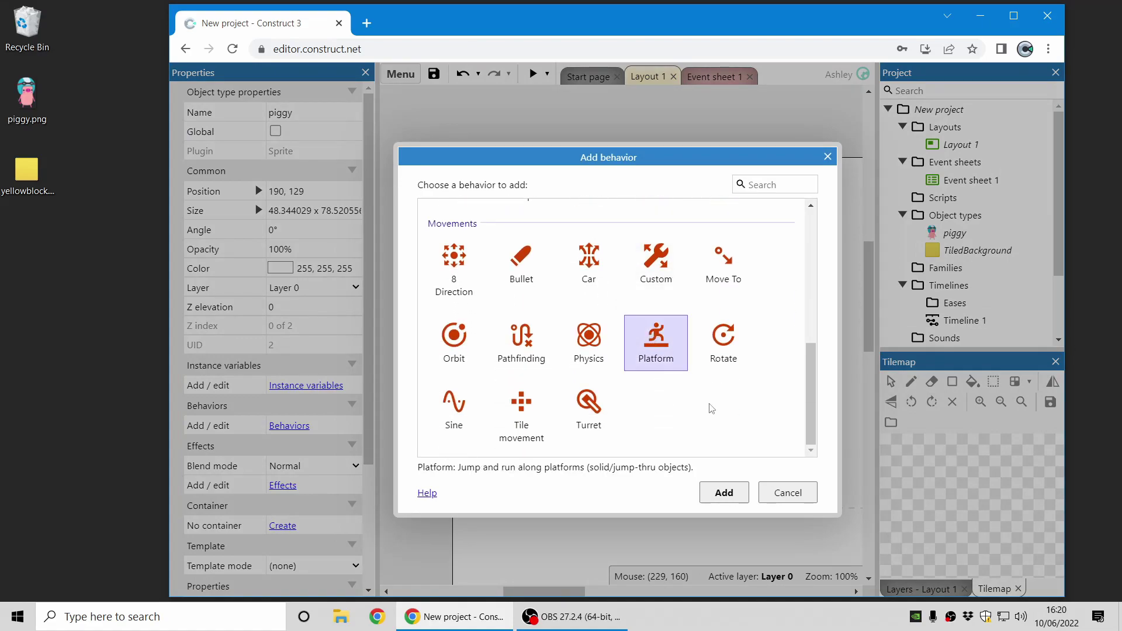
left_click(723, 494)
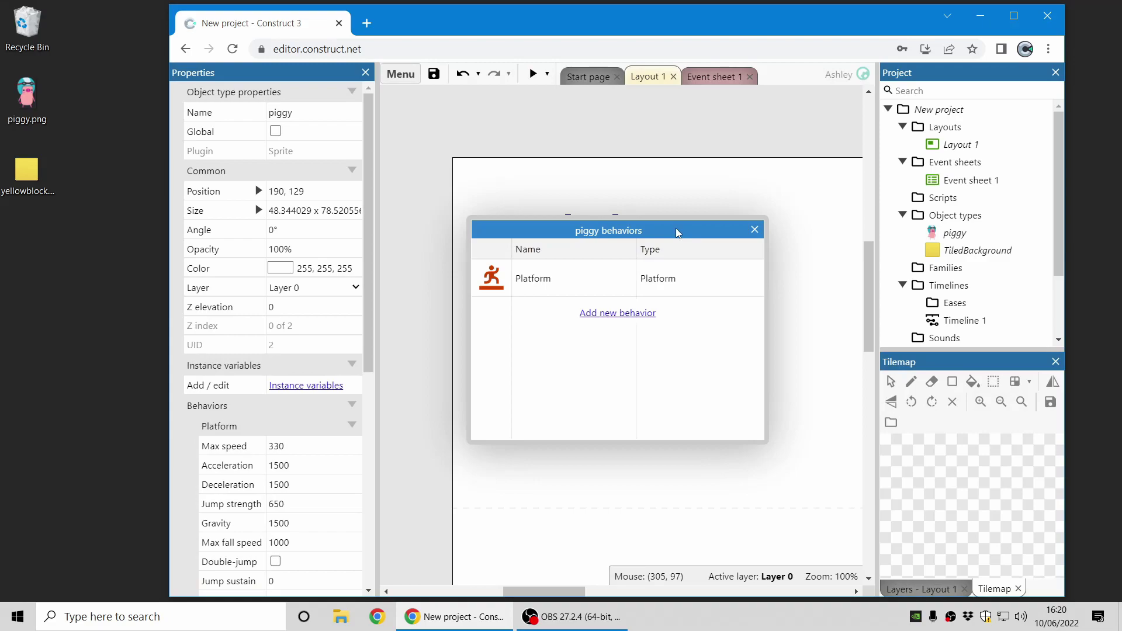
left_click_drag(675, 232, 635, 271)
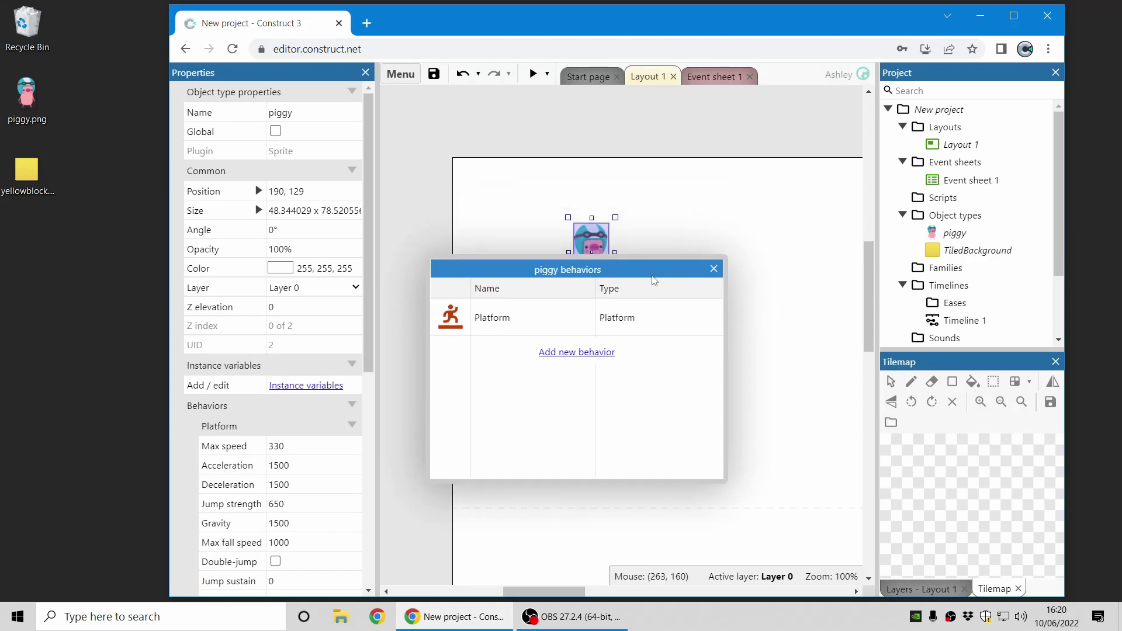
left_click(714, 270)
left_click(652, 428)
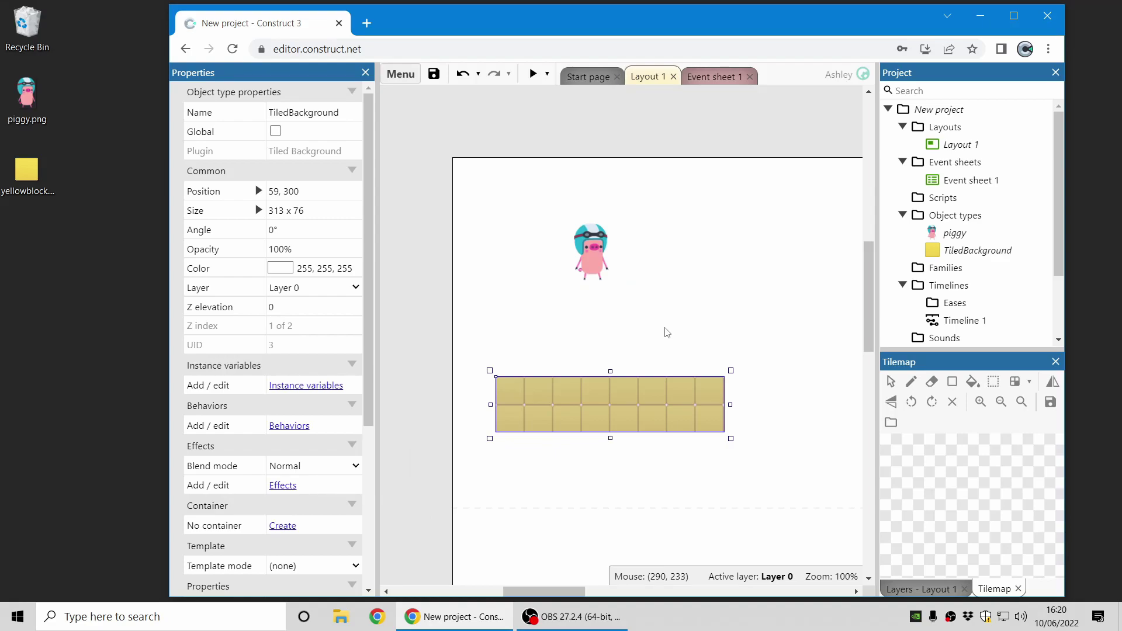
Give the yellow TiledBackground platform the Solid behavior
left_click(294, 427)
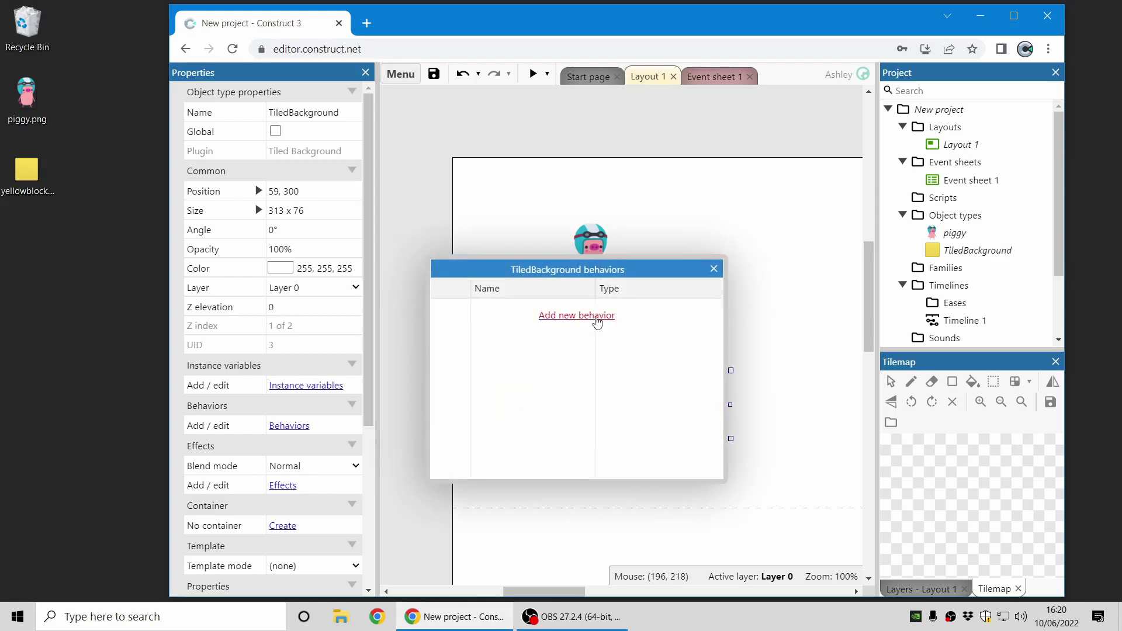
left_click(596, 319)
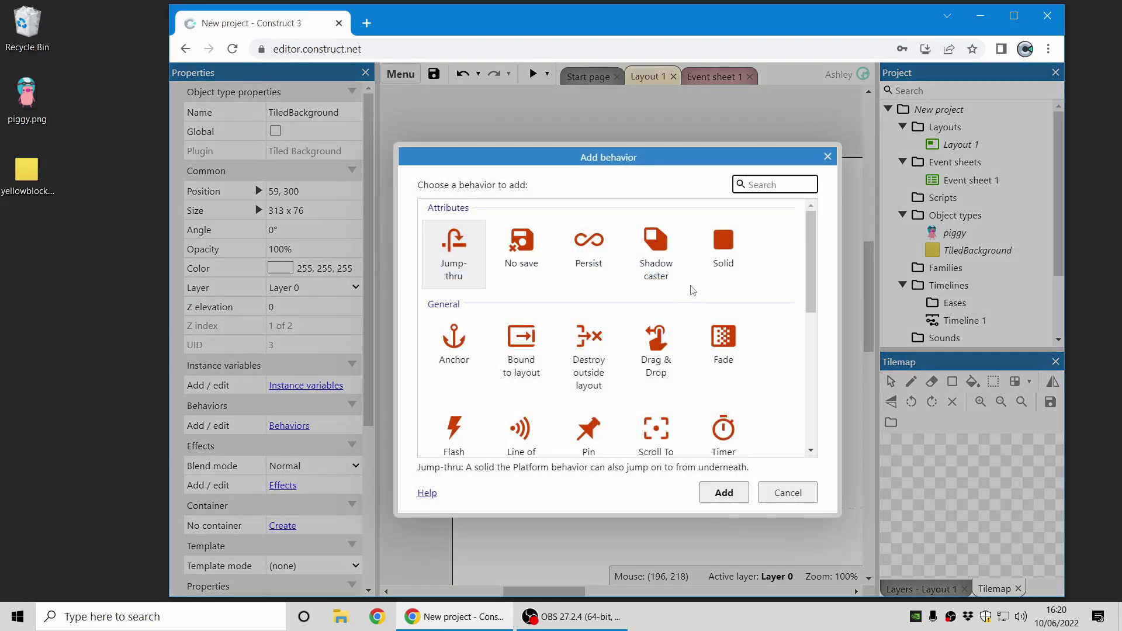
double_click(730, 244)
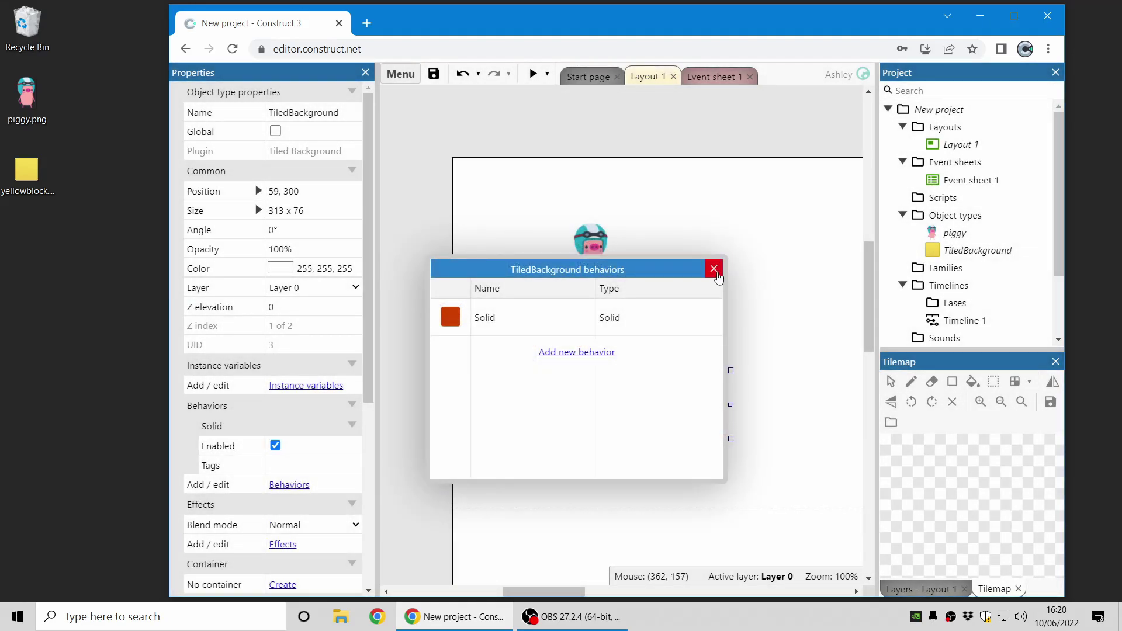
left_click(714, 270)
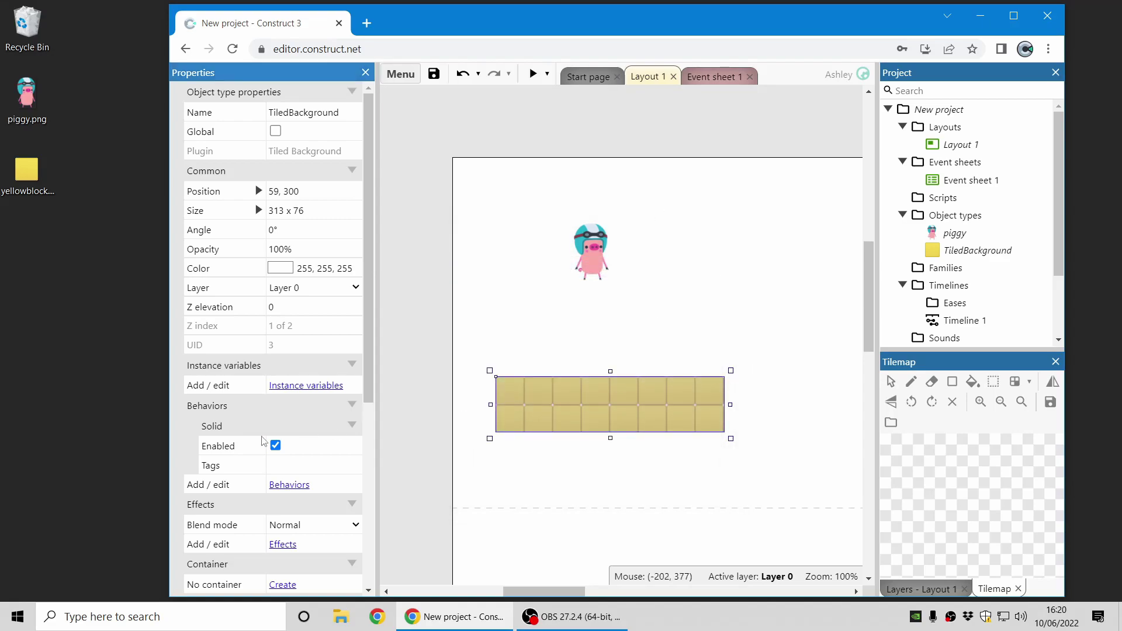
Select the piggy and launch a preview of the layout
scroll(246, 423, "down", 1)
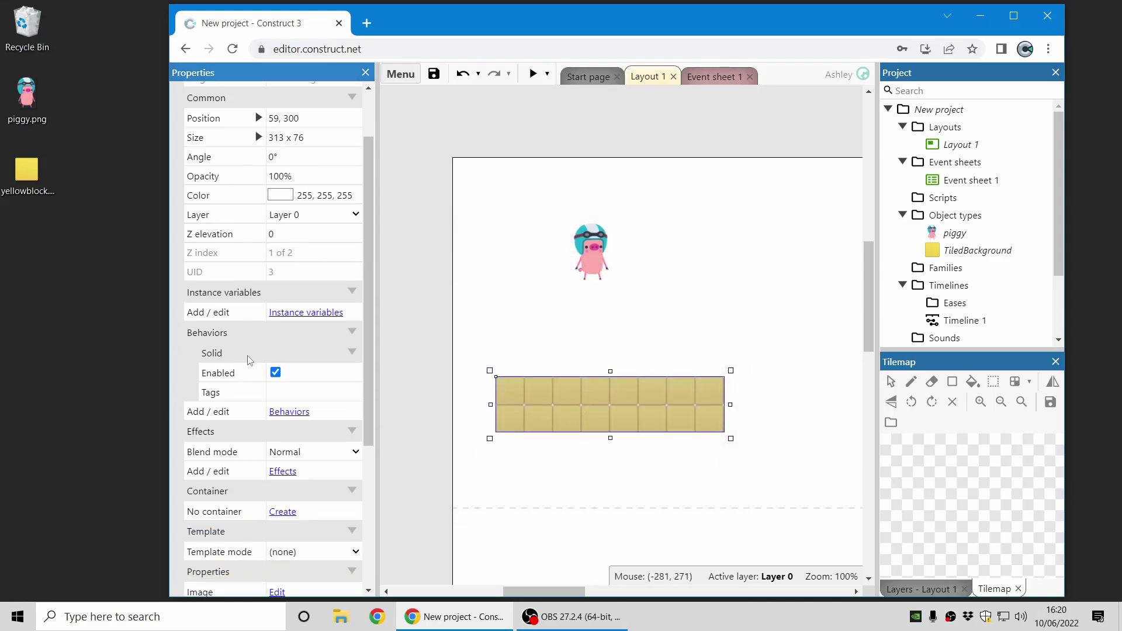
left_click(604, 272)
scroll(304, 391, "down", 3)
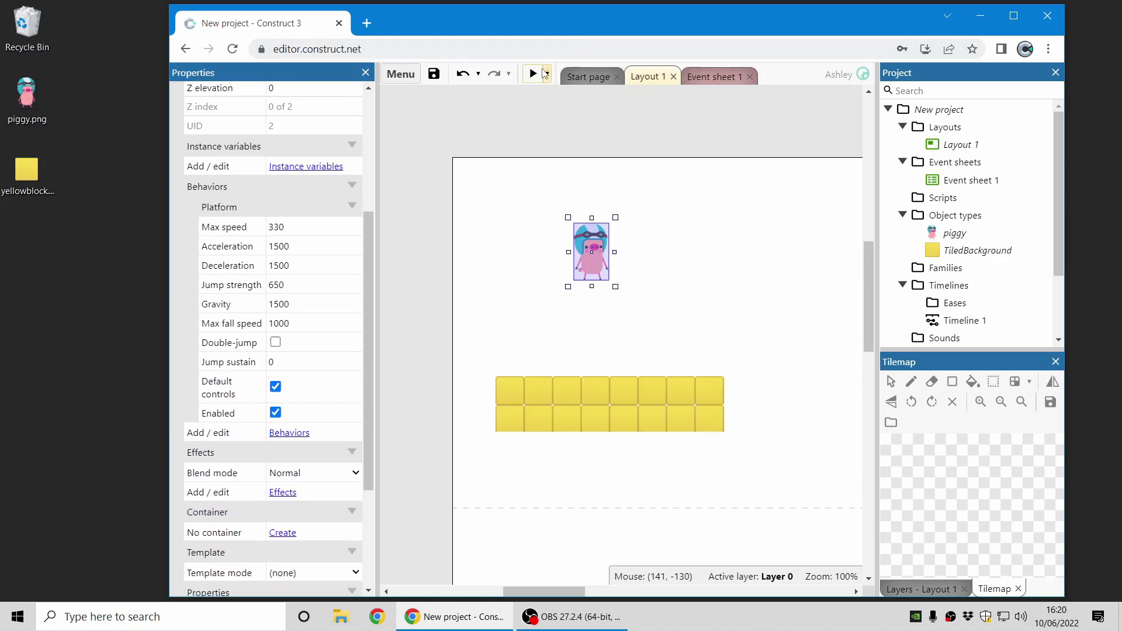
left_click(533, 74)
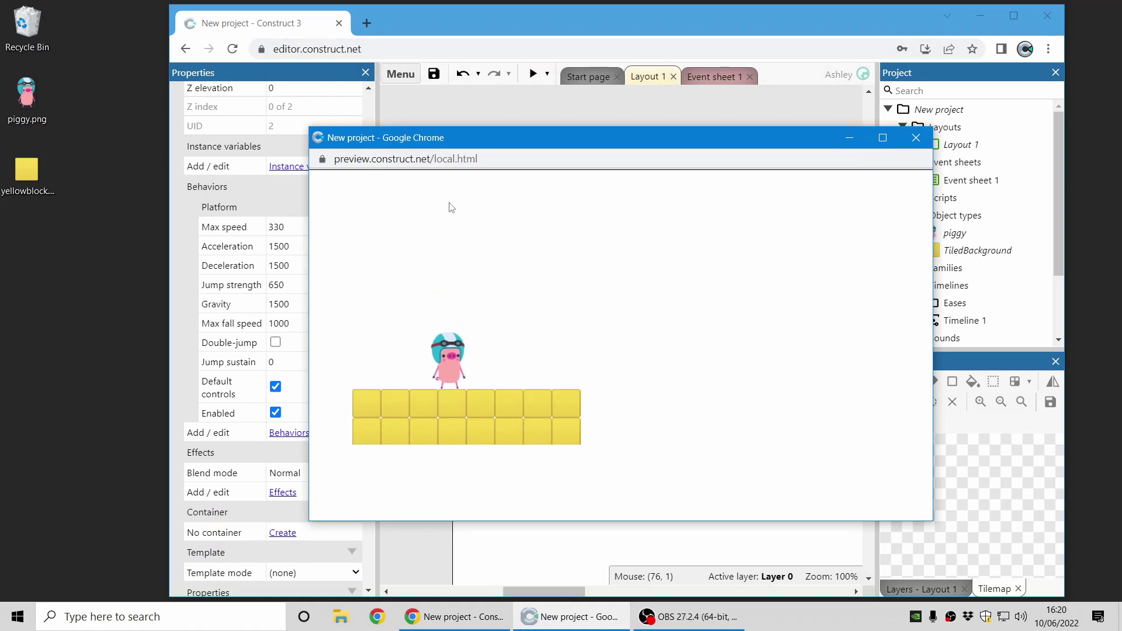
key("Right")
key("Up")
key("Left")
key("Up")
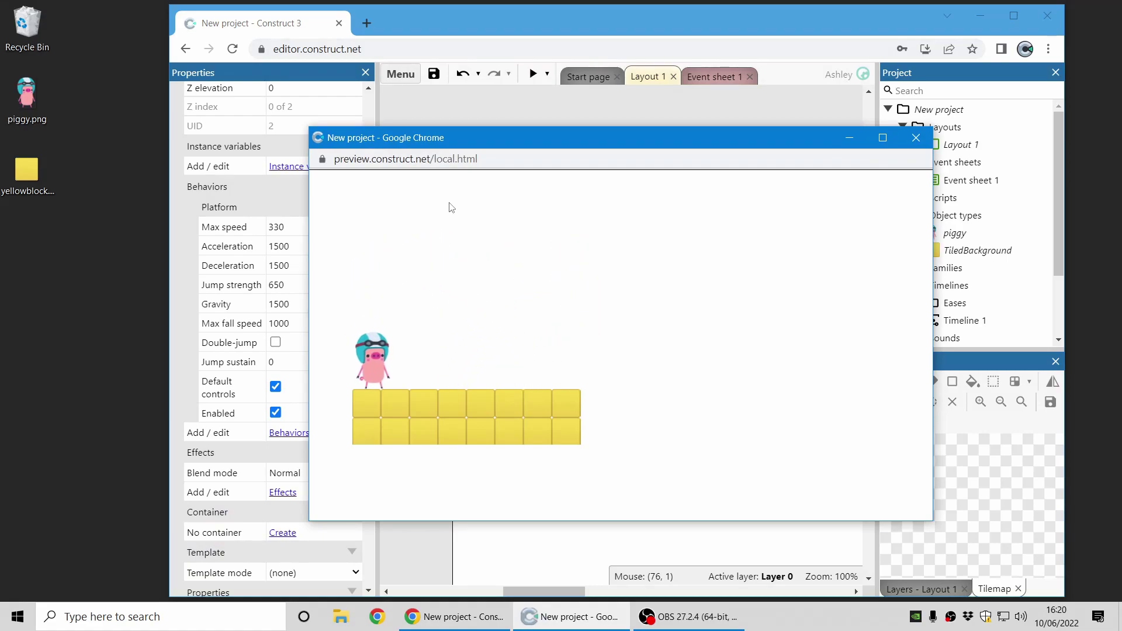
key("Right")
key("Up")
key("Left")
key("Up")
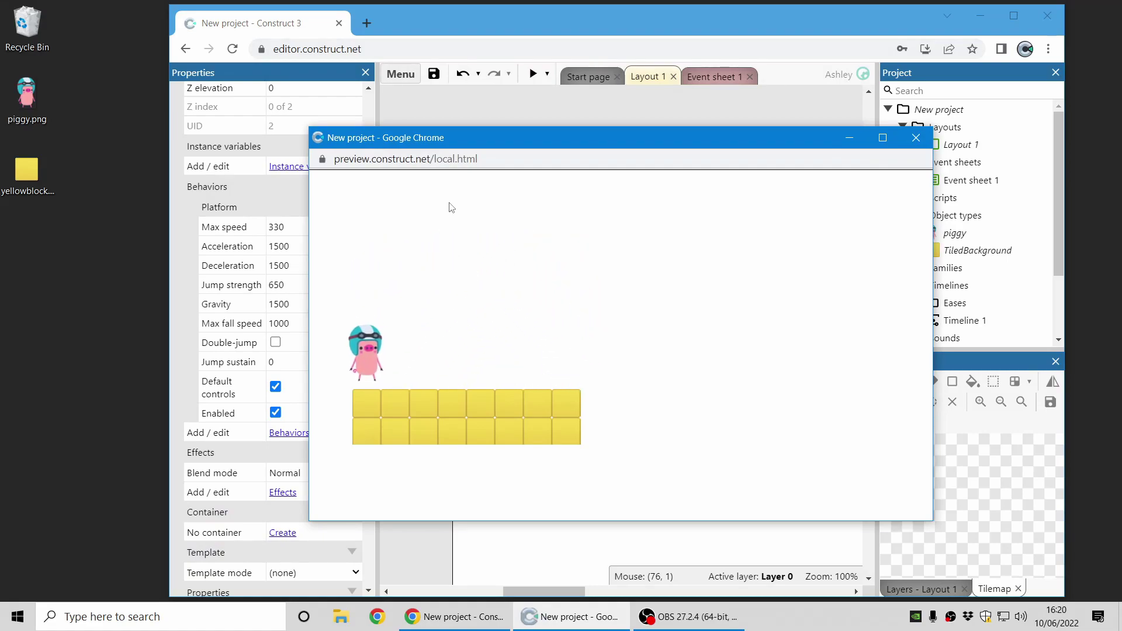
key("Right")
key("Up")
key("Left")
key("Up")
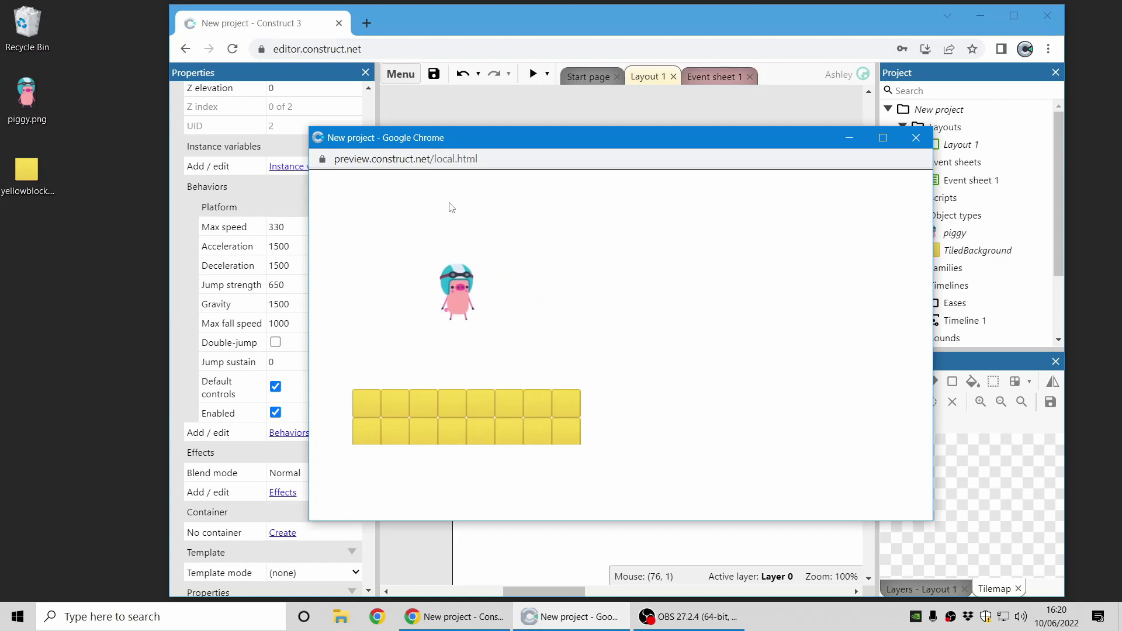
left_click(916, 137)
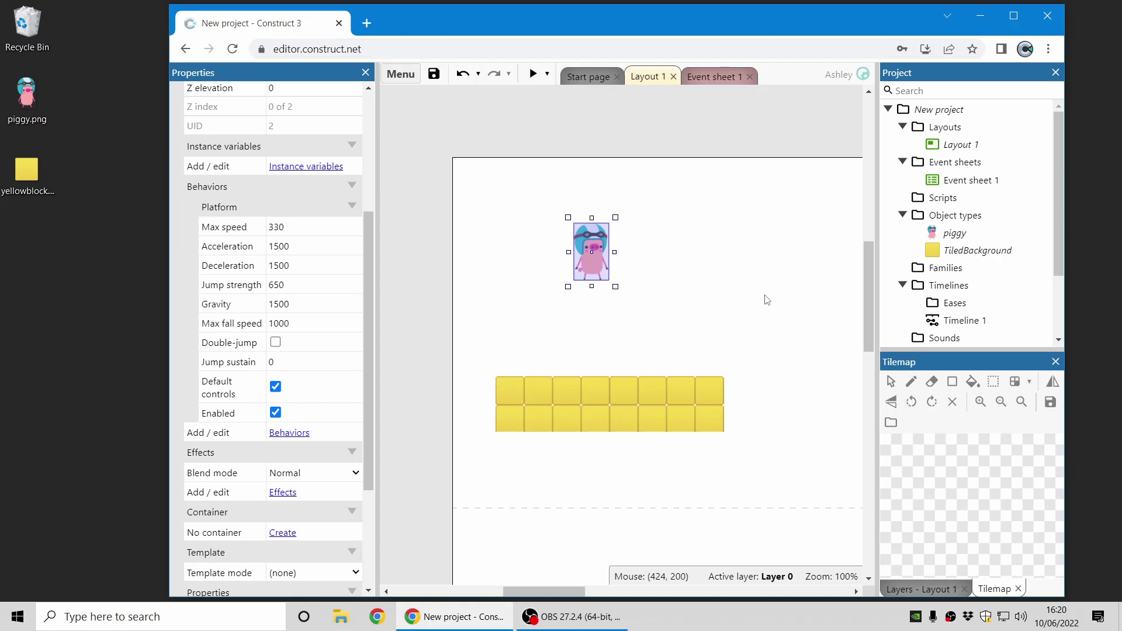
left_click(710, 297)
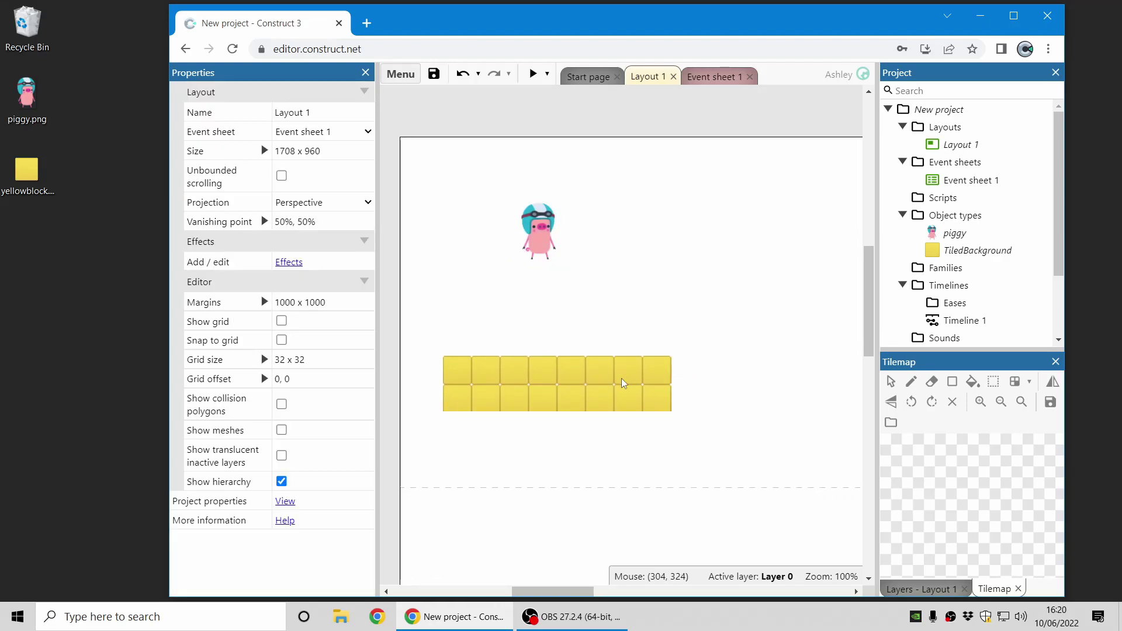
Add a copy of the platform tilted to 335.7° and preview the piggy walking up and down it
left_click_drag(622, 377, 670, 321, "ctrl")
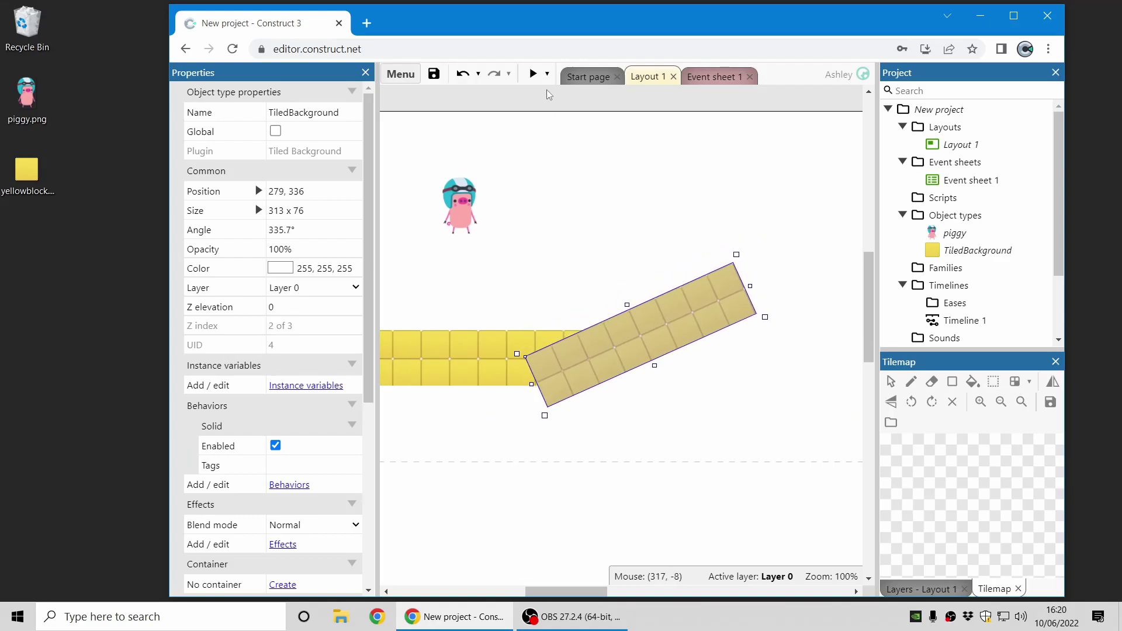
left_click(532, 79)
key("Right")
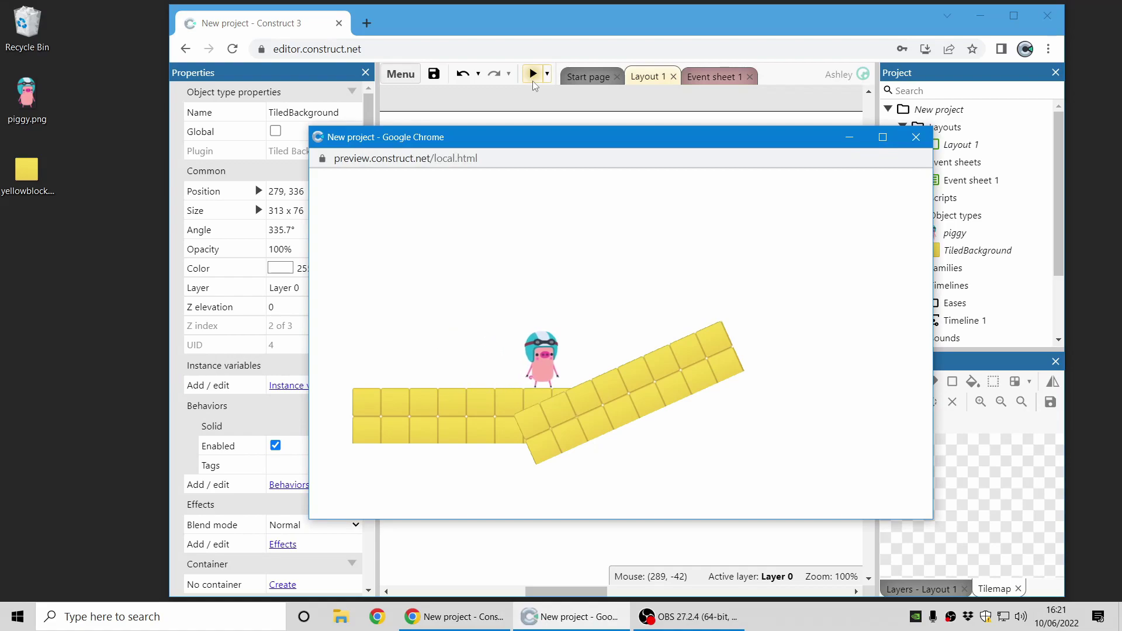
key("Left")
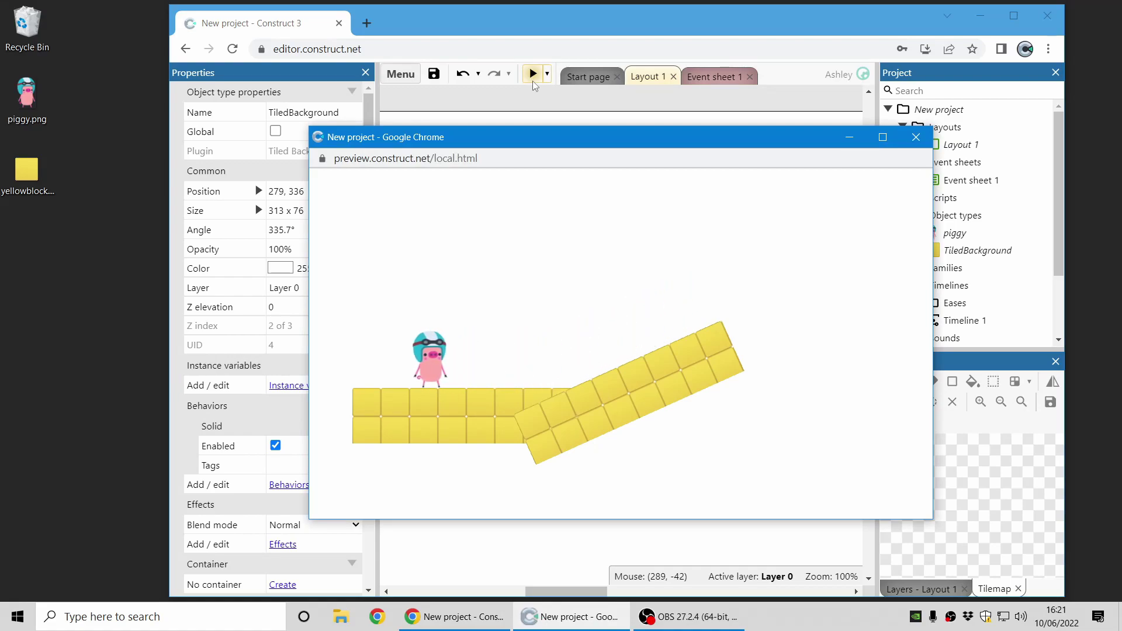
key("Right")
key("Left")
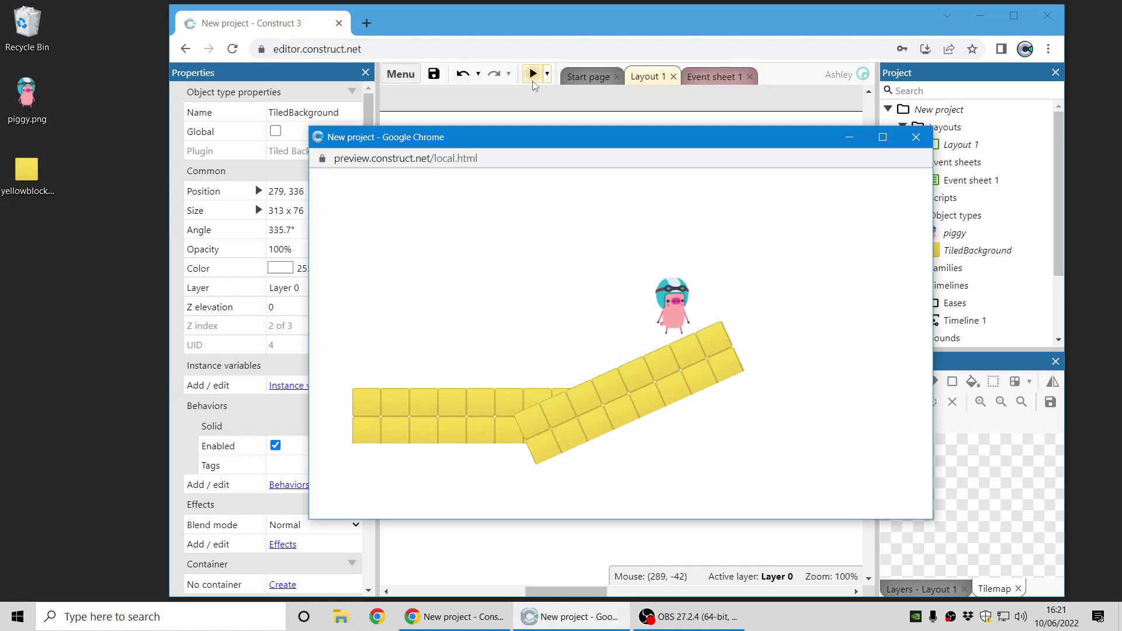
left_click(915, 137)
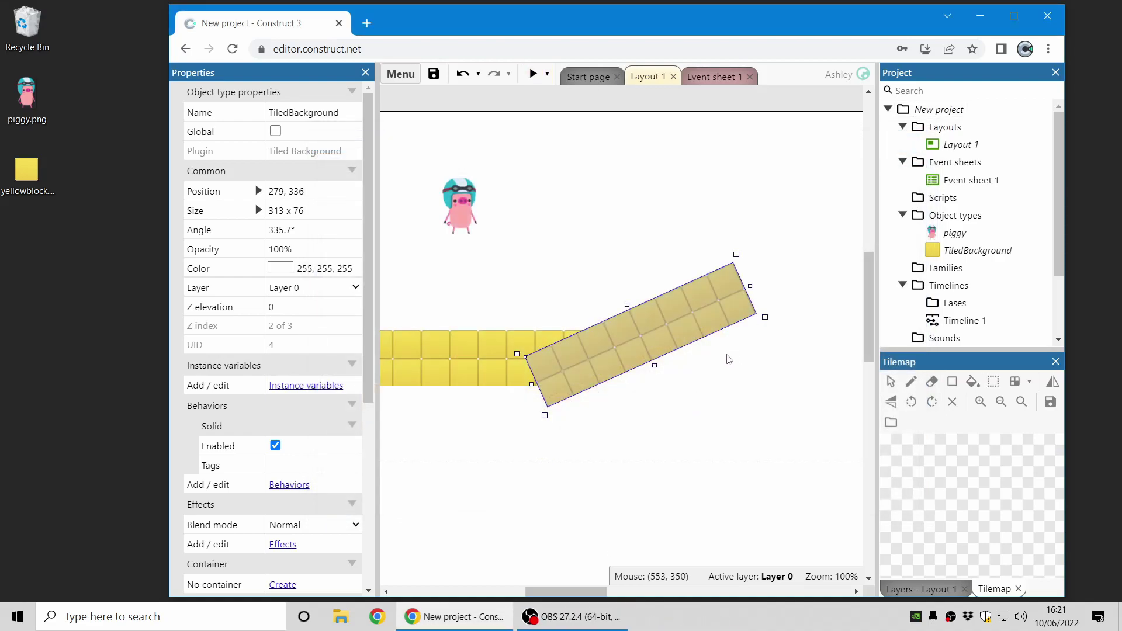
Delete the tilted platform and clone the yellow platform as a new object type
key("Delete")
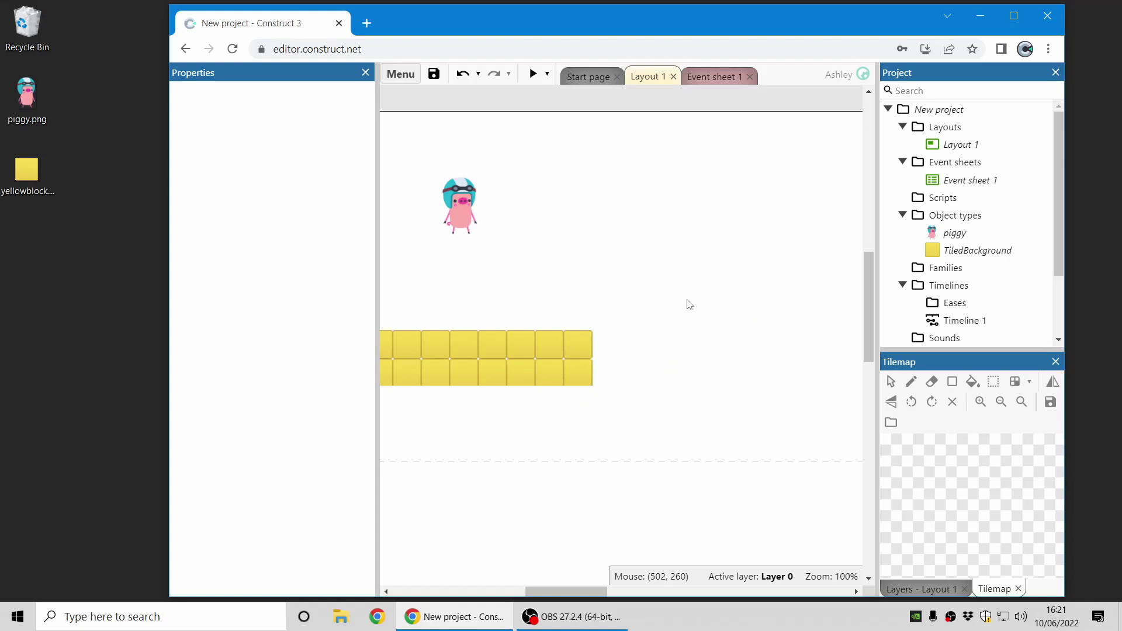
middle_click_drag(679, 317, 717, 320)
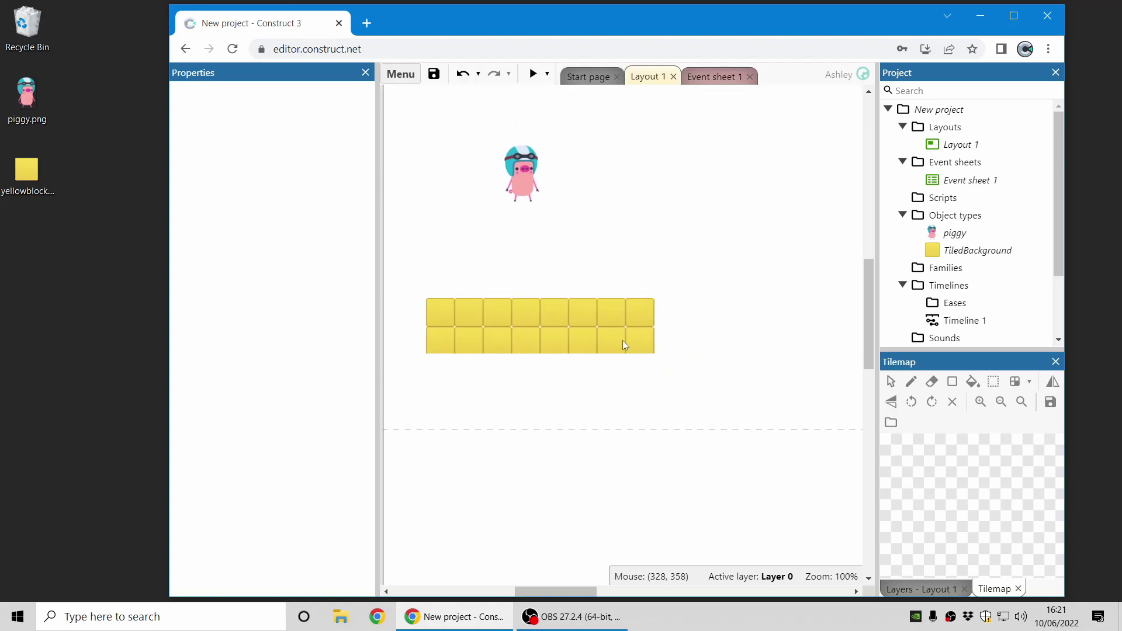
right_click(615, 324)
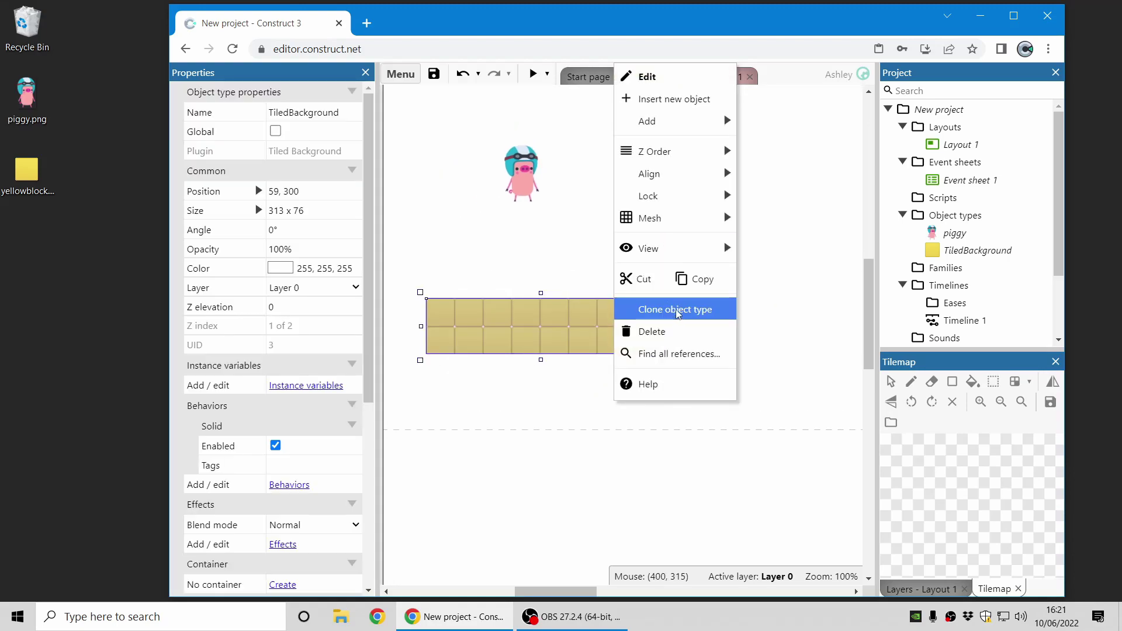
left_click(677, 314)
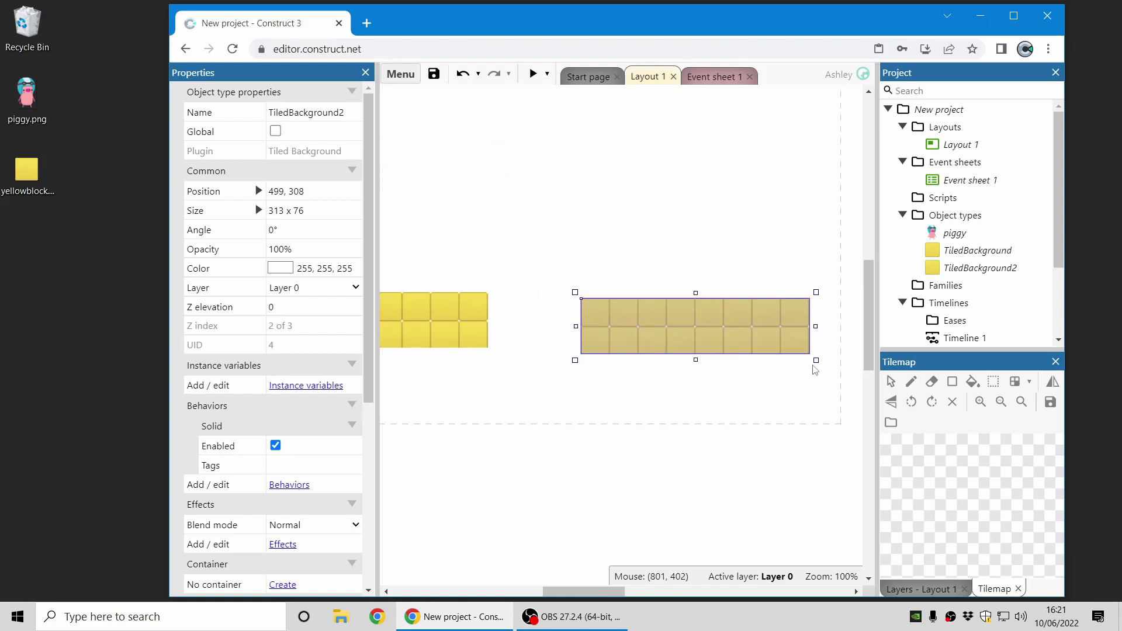
Shrink the clone, TiledBackground2, to 156 x 38 and nudge it into place
left_click_drag(816, 361, 701, 333)
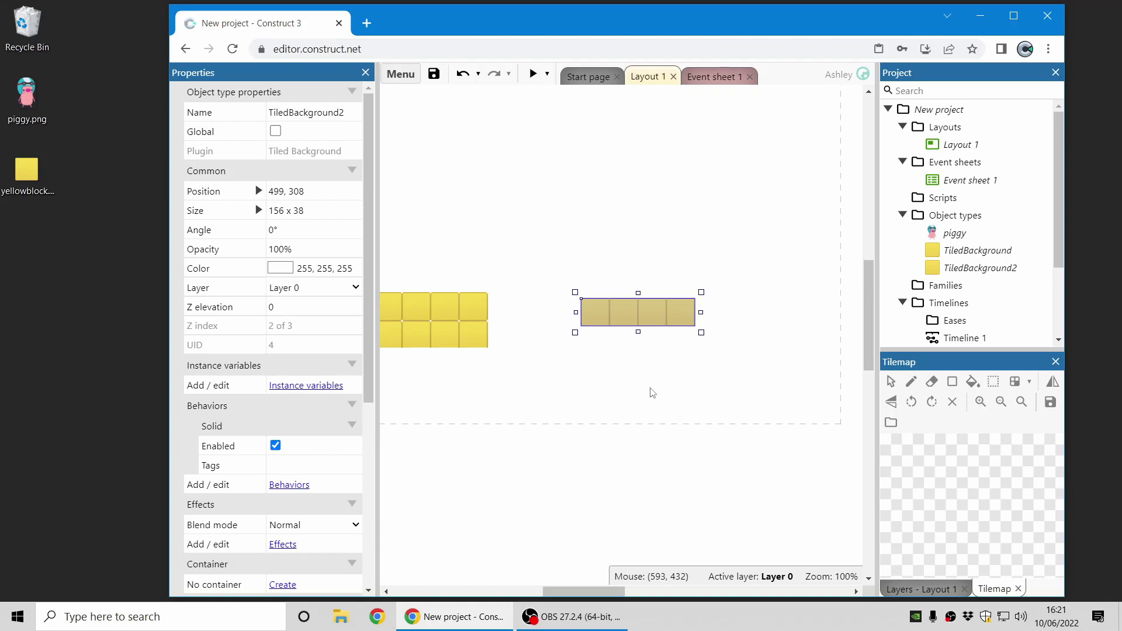
middle_click_drag(652, 392, 704, 409)
scroll(257, 349, "down", 2)
left_click_drag(701, 315, 698, 310)
scroll(255, 403, "down", 2)
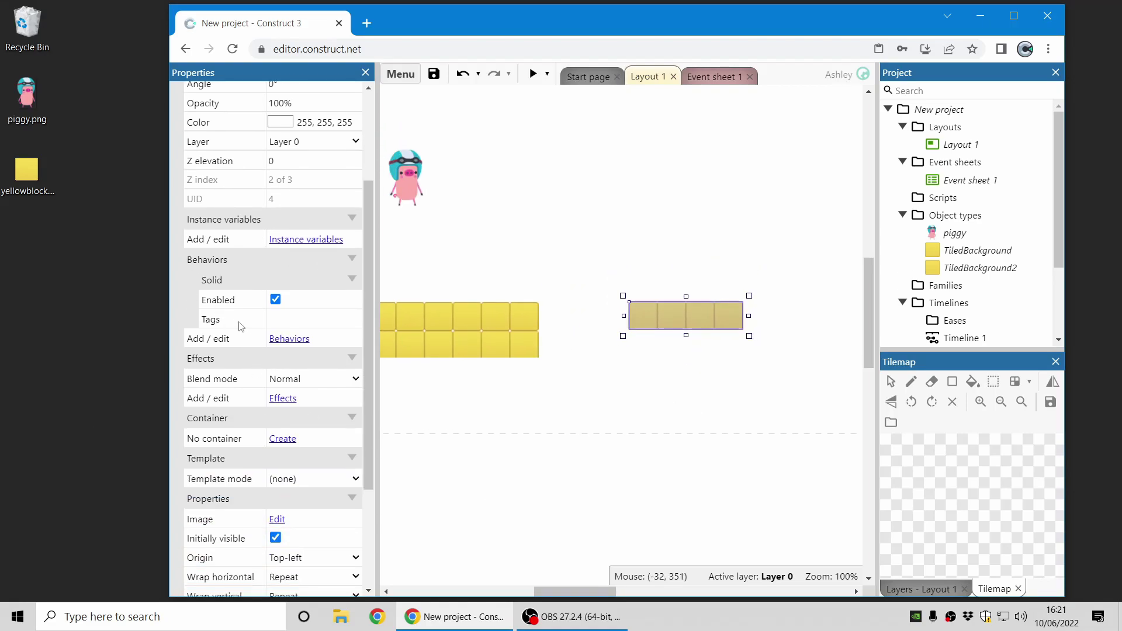
left_click(289, 339)
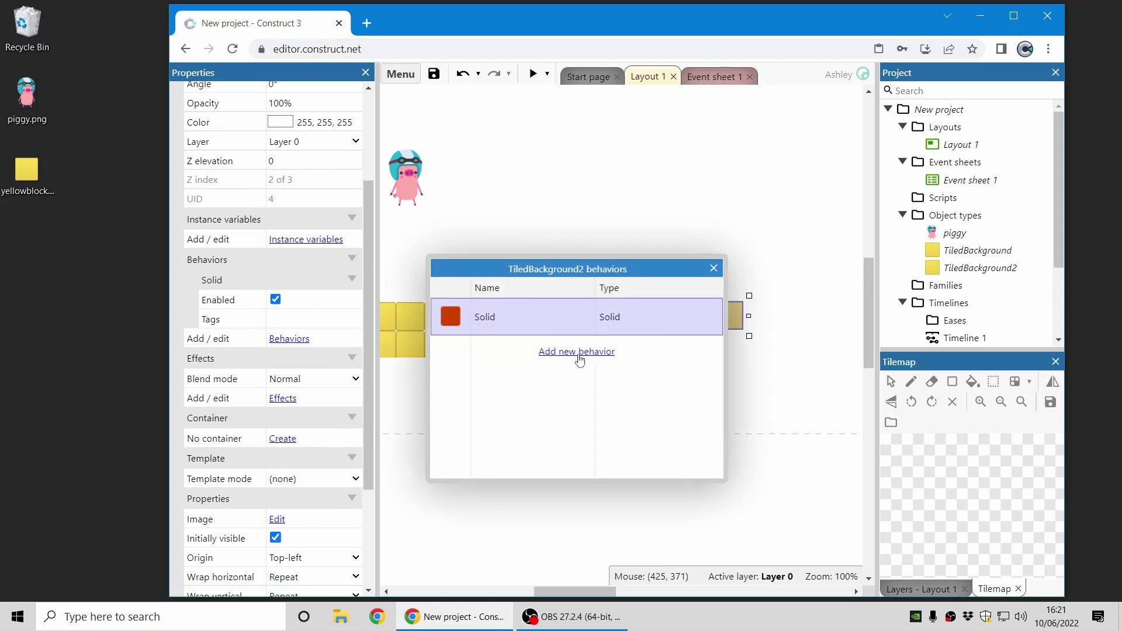
Add a Sine behavior to TiledBackground2
left_click(577, 354)
scroll(789, 362, "down", 2)
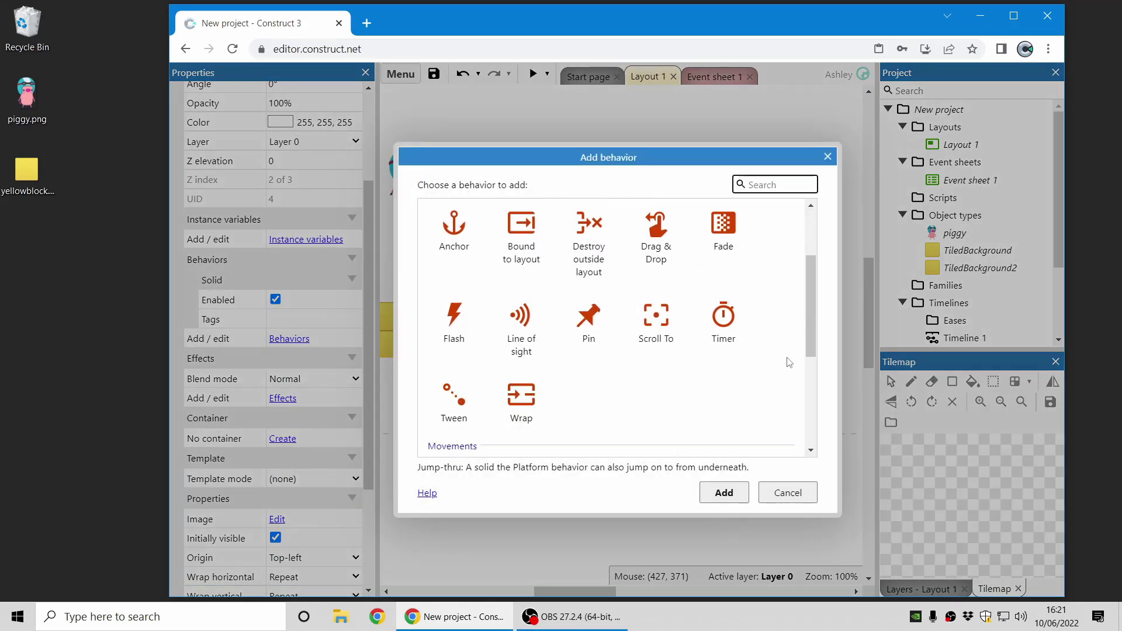
scroll(789, 363, "down", 4)
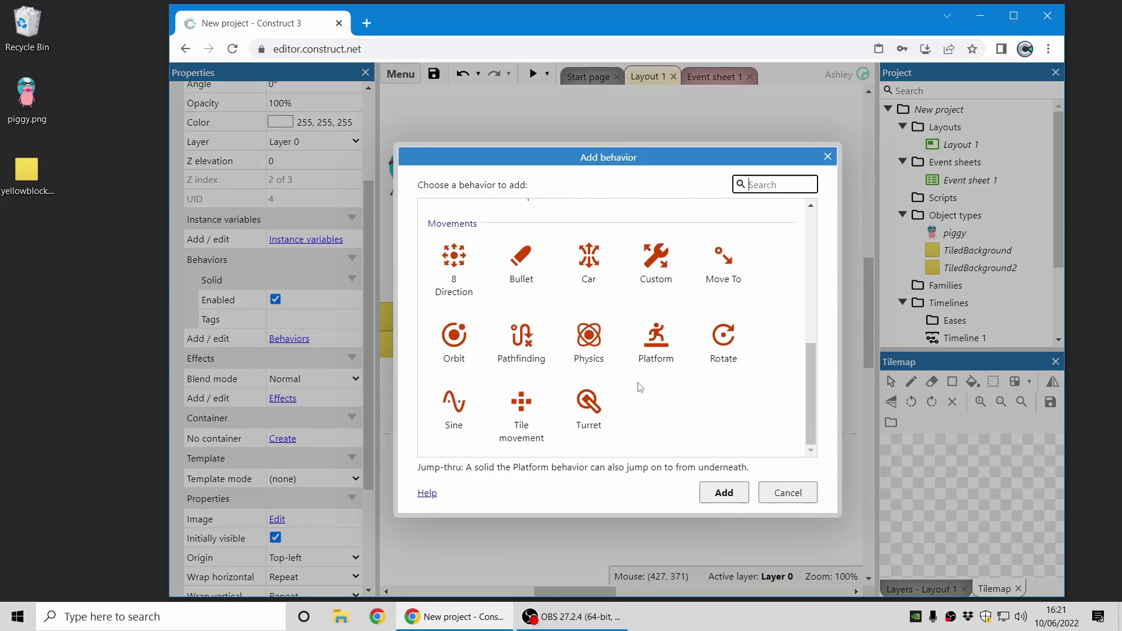
left_click(461, 408)
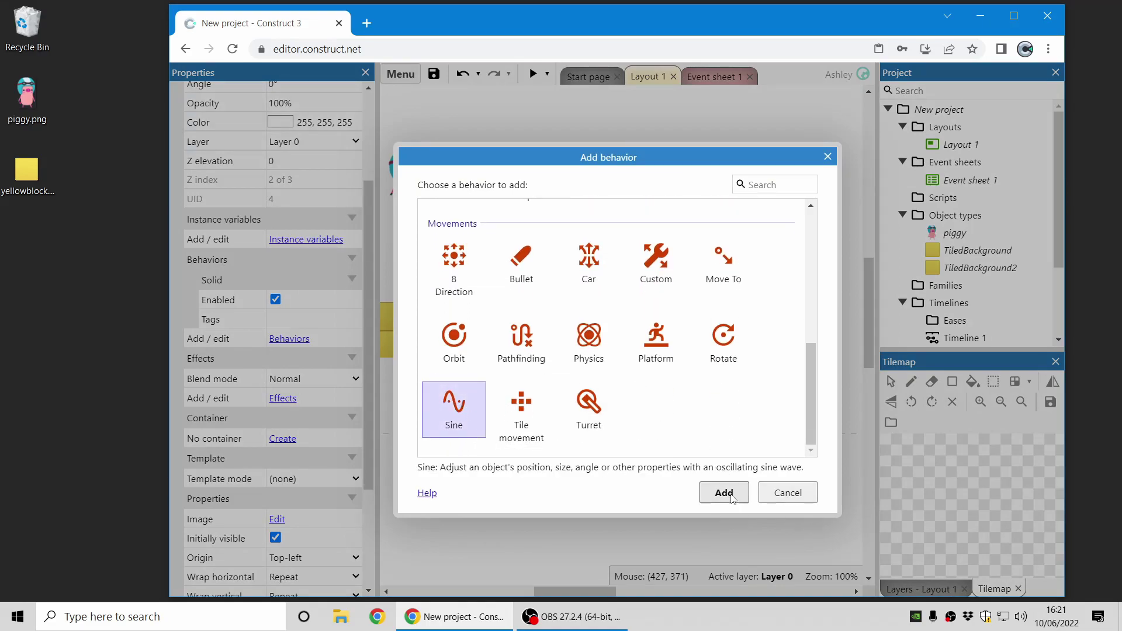
left_click(724, 493)
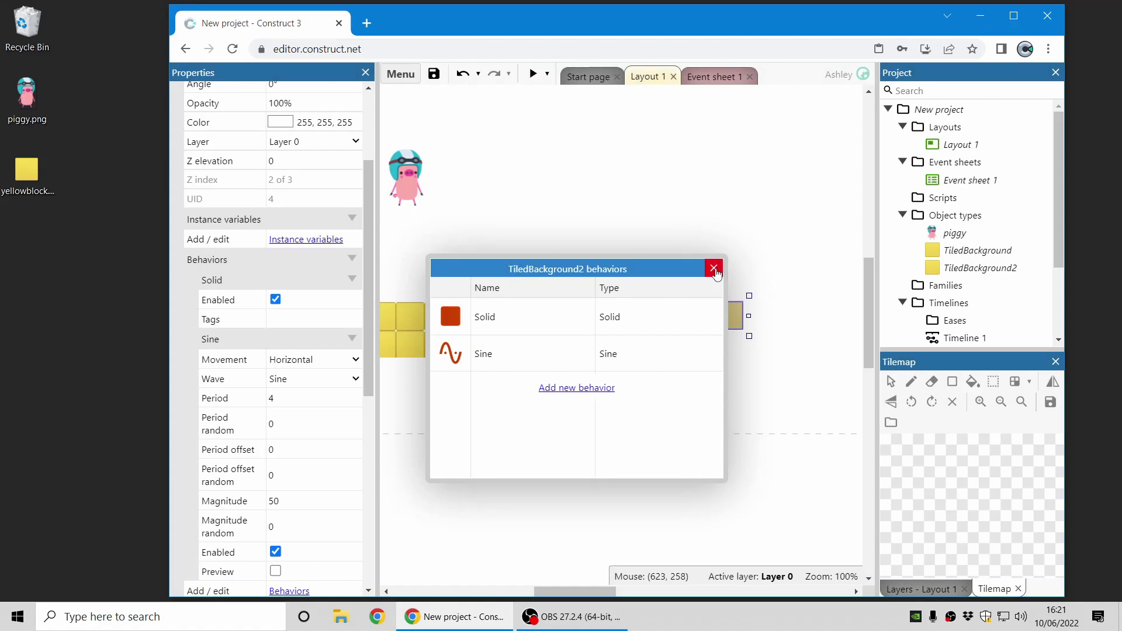
left_click_drag(613, 272, 719, 276)
Set the Sine Period to 3 and Magnitude to 100
scroll(277, 417, "down", 3)
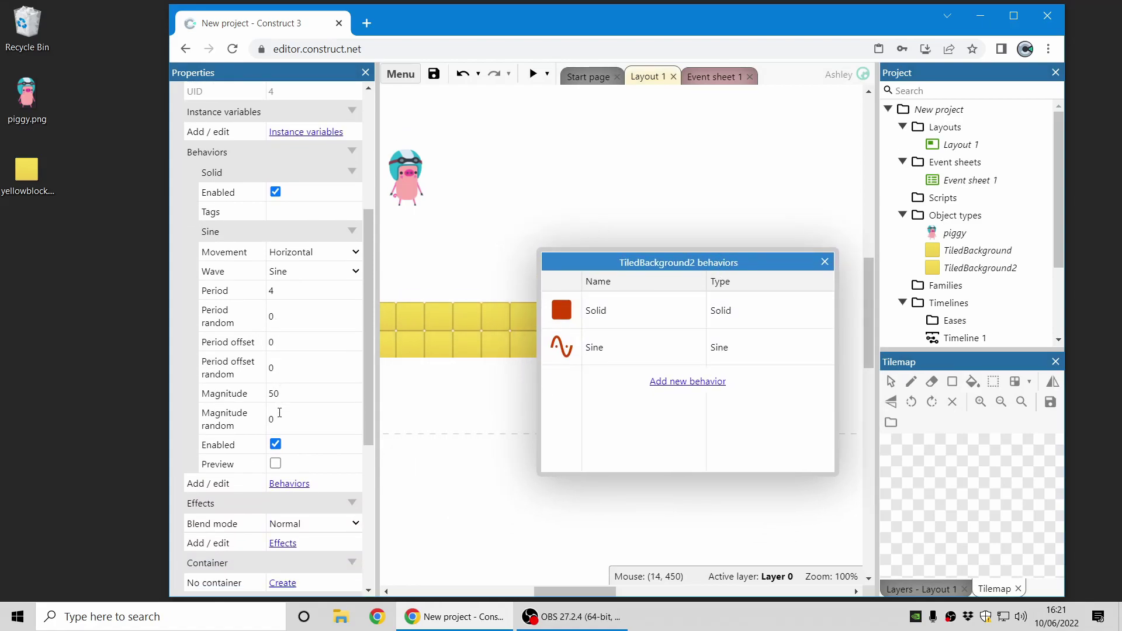
left_click(297, 253)
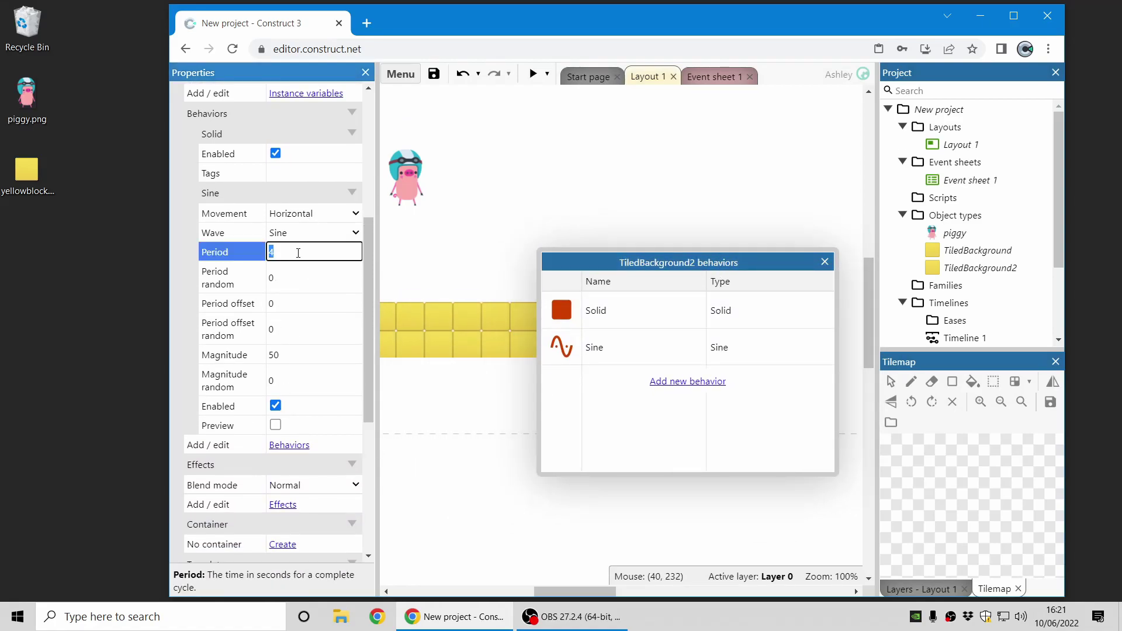
type("3")
key("Tab")
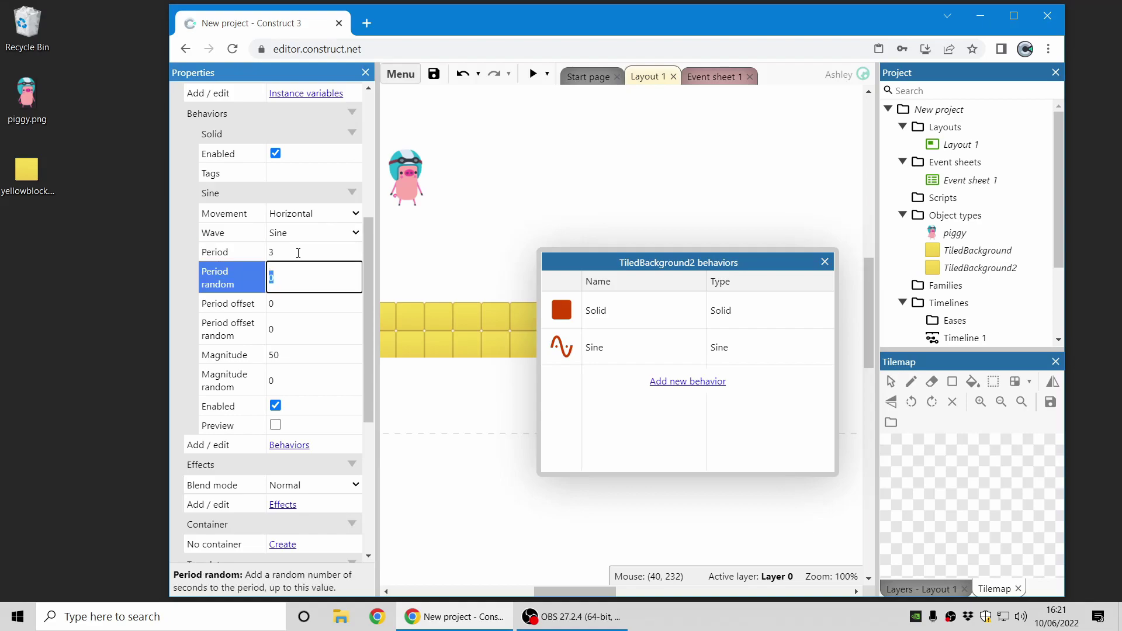
left_click(310, 354)
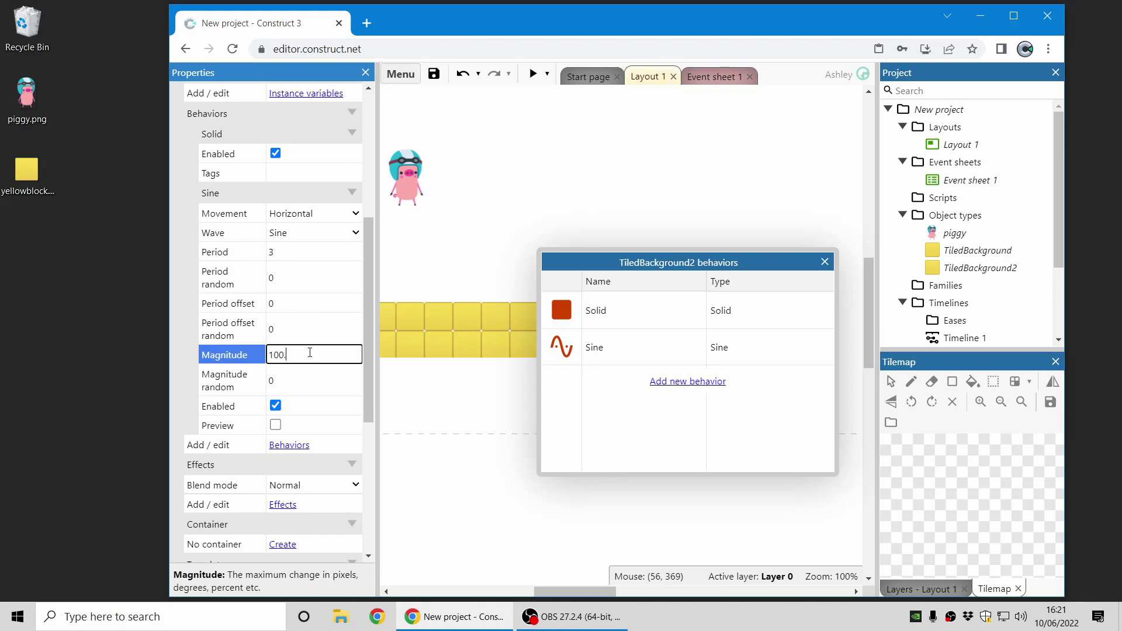
type("100")
key("Tab")
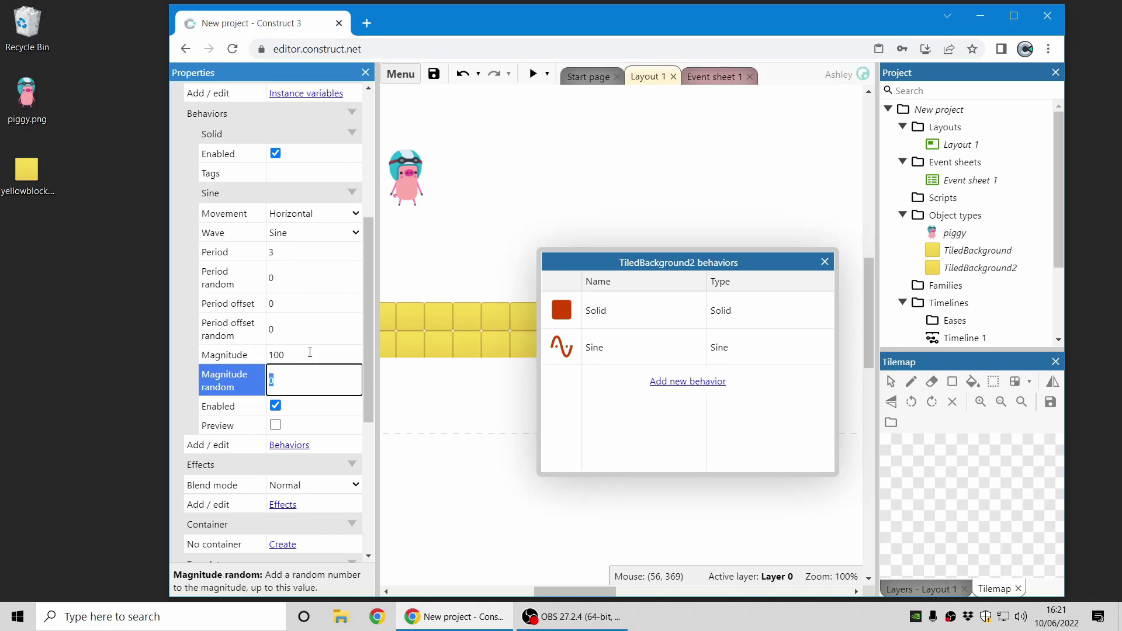
left_click(824, 262)
left_click(638, 200)
left_click(695, 313)
Move the sliding platform further right and preview the piggy jumping onto it and back
left_click_drag(695, 314, 724, 310)
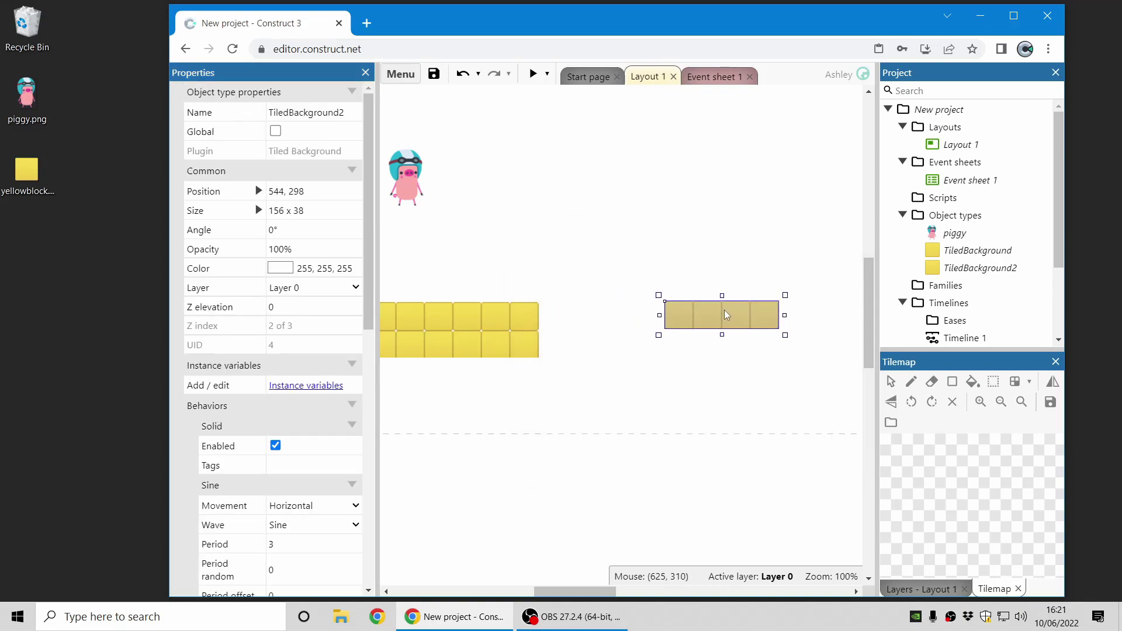
left_click(532, 73)
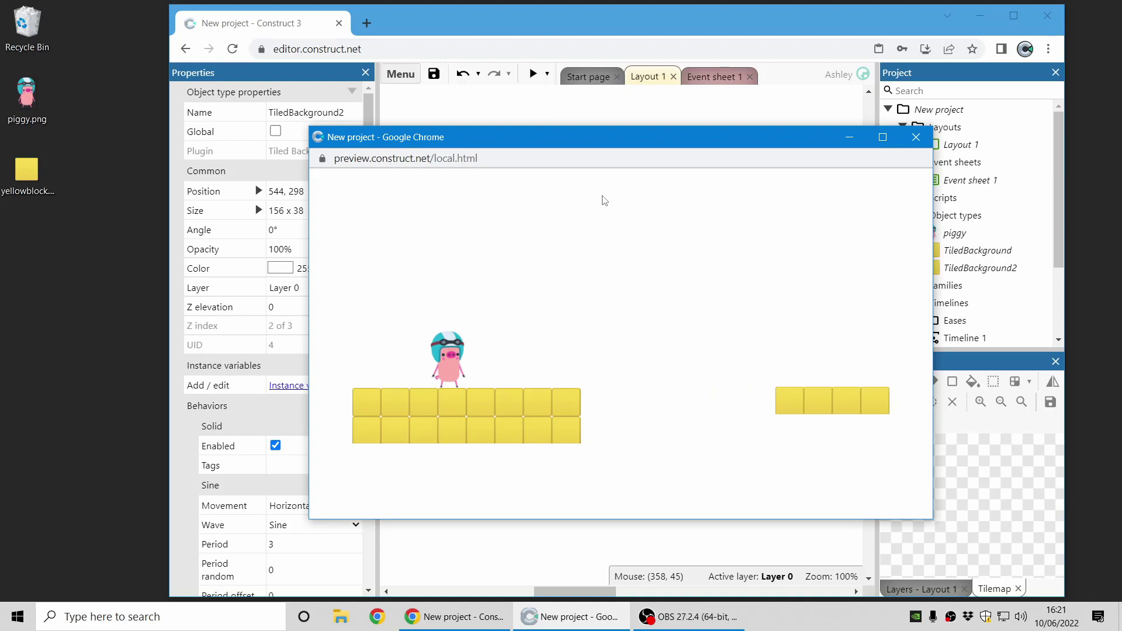
key("Right")
key("Up")
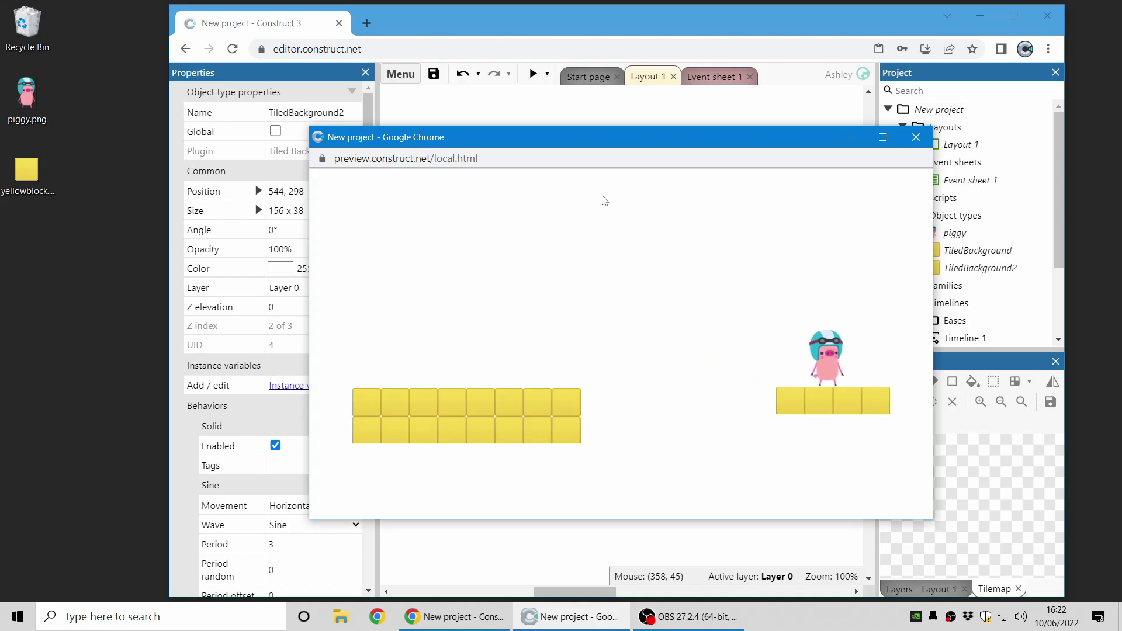
key("Left")
key("Up")
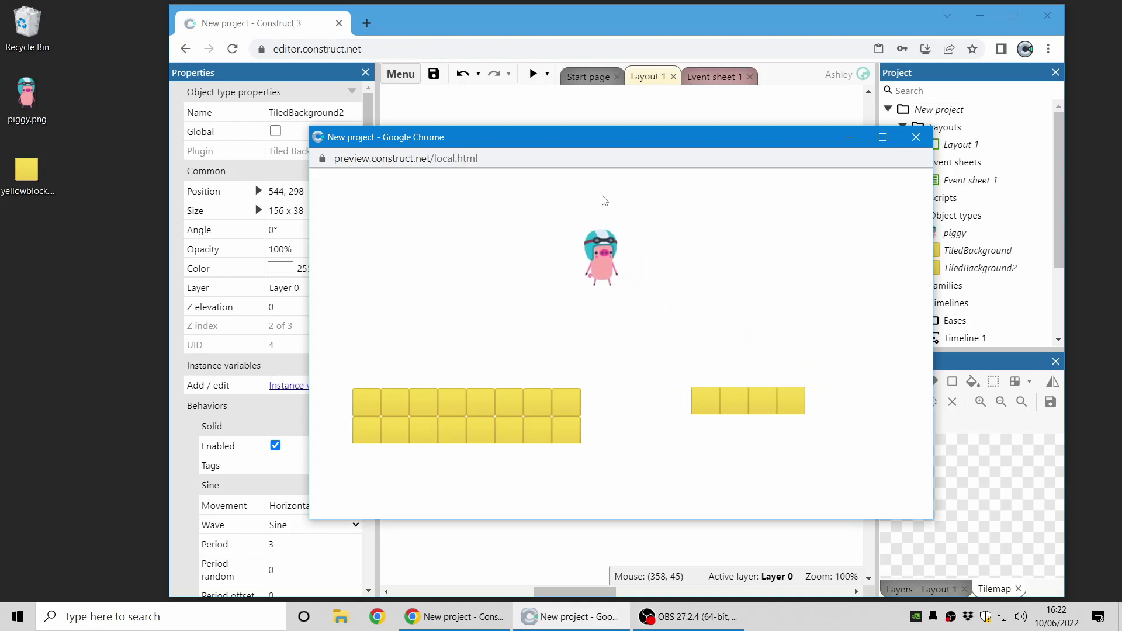
key("Right")
key("Up")
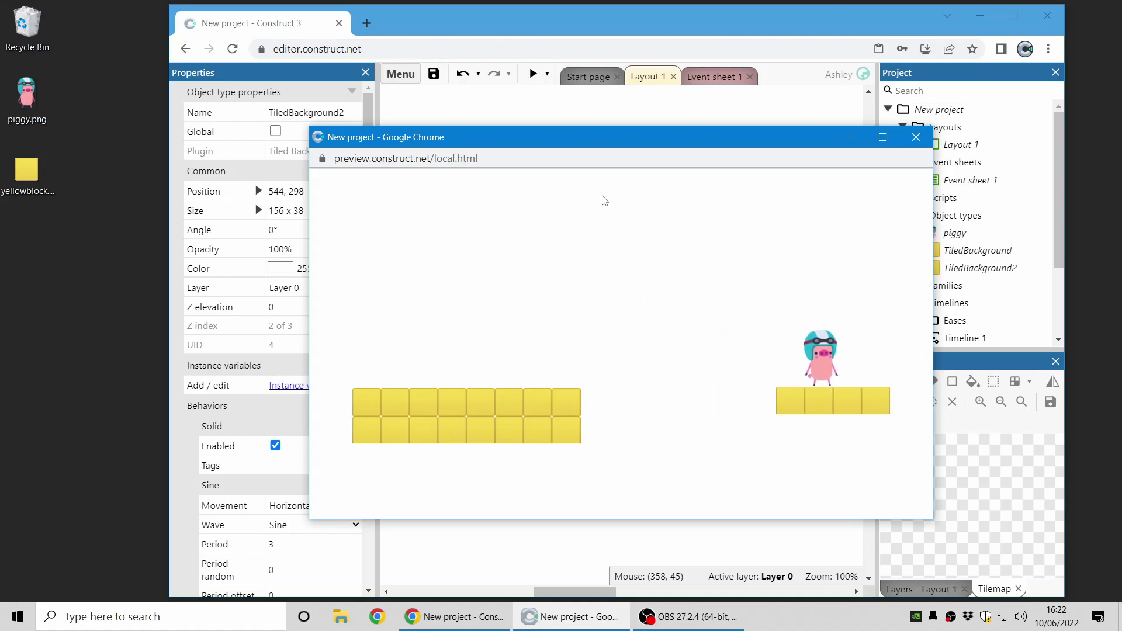
Lower the moving platform and widen the yellow floor to 692
left_click(915, 137)
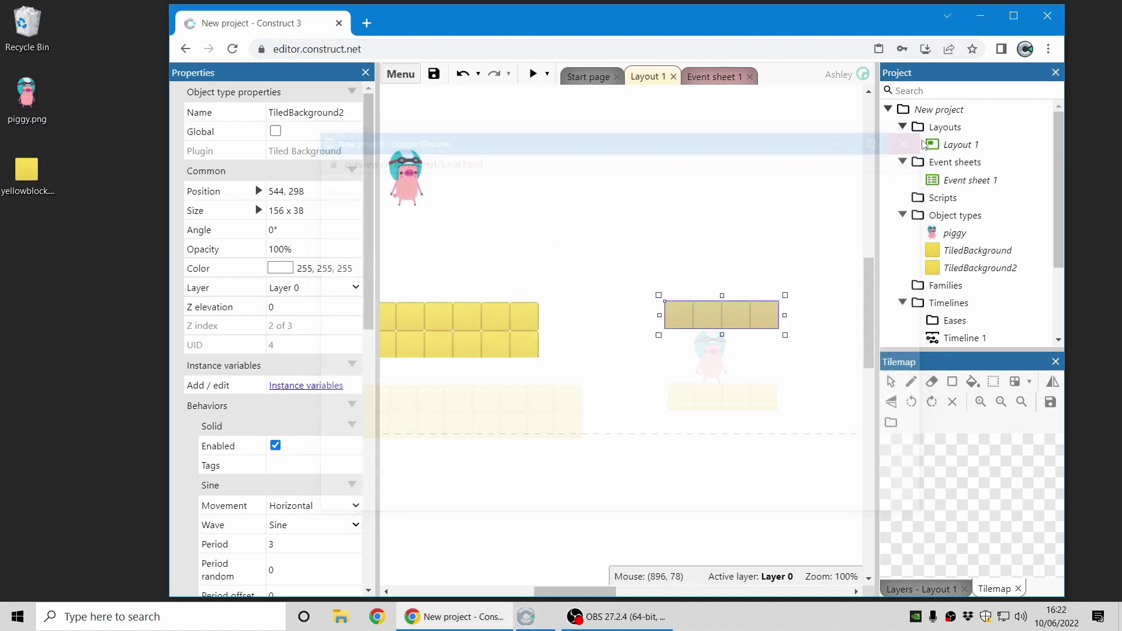
left_click_drag(703, 310, 530, 531)
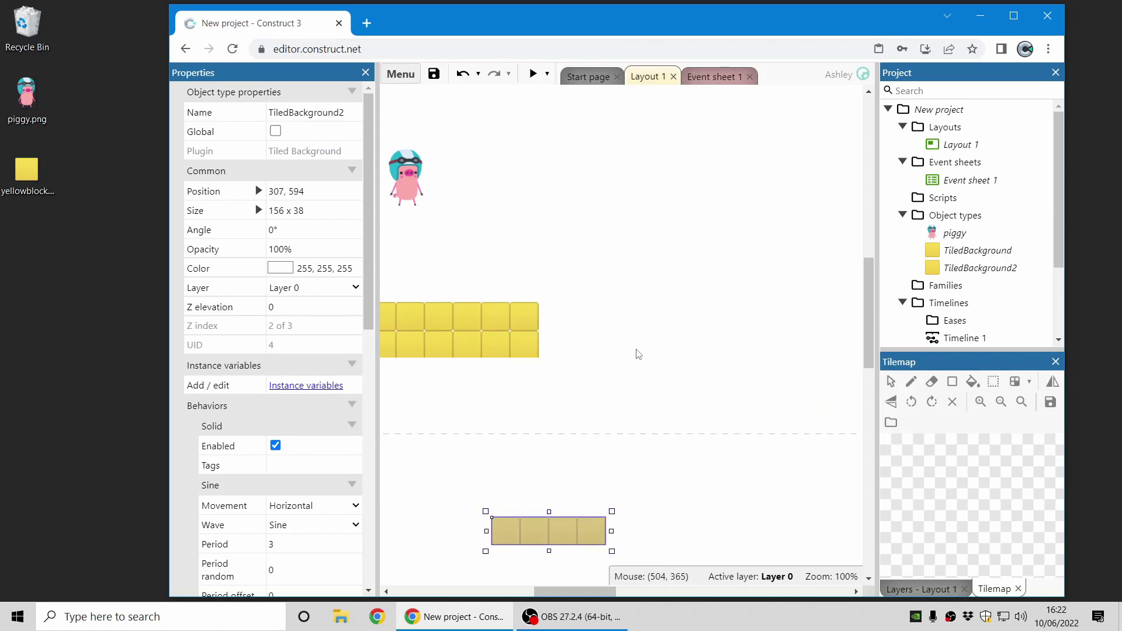
left_click(682, 333)
middle_click_drag(689, 346, 732, 360)
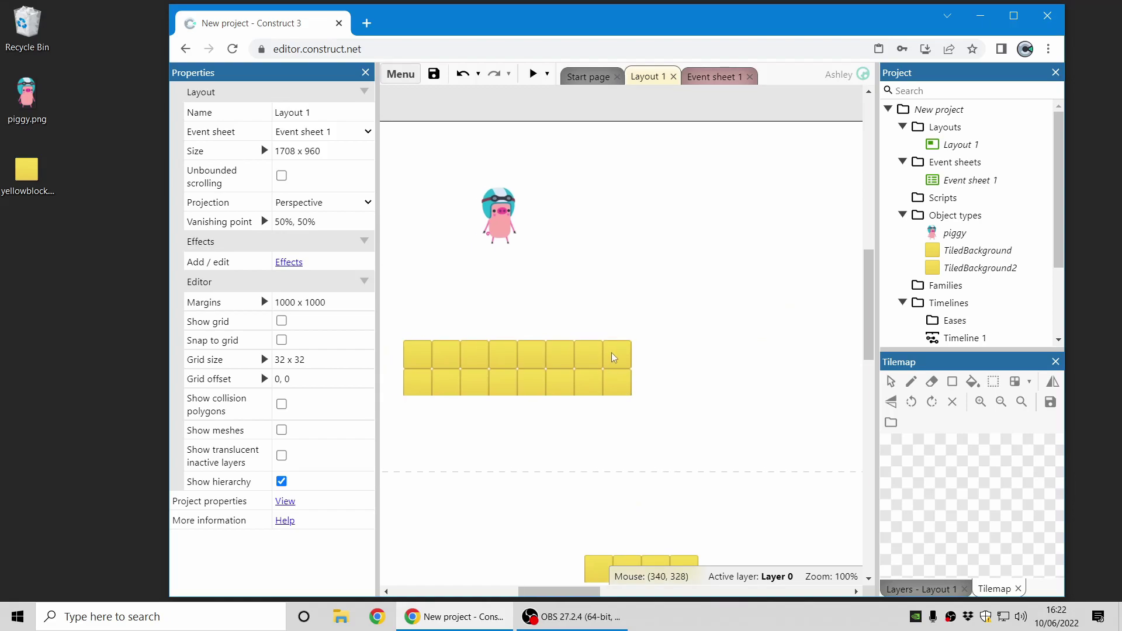
left_click(625, 379)
middle_click_drag(744, 383, 594, 409)
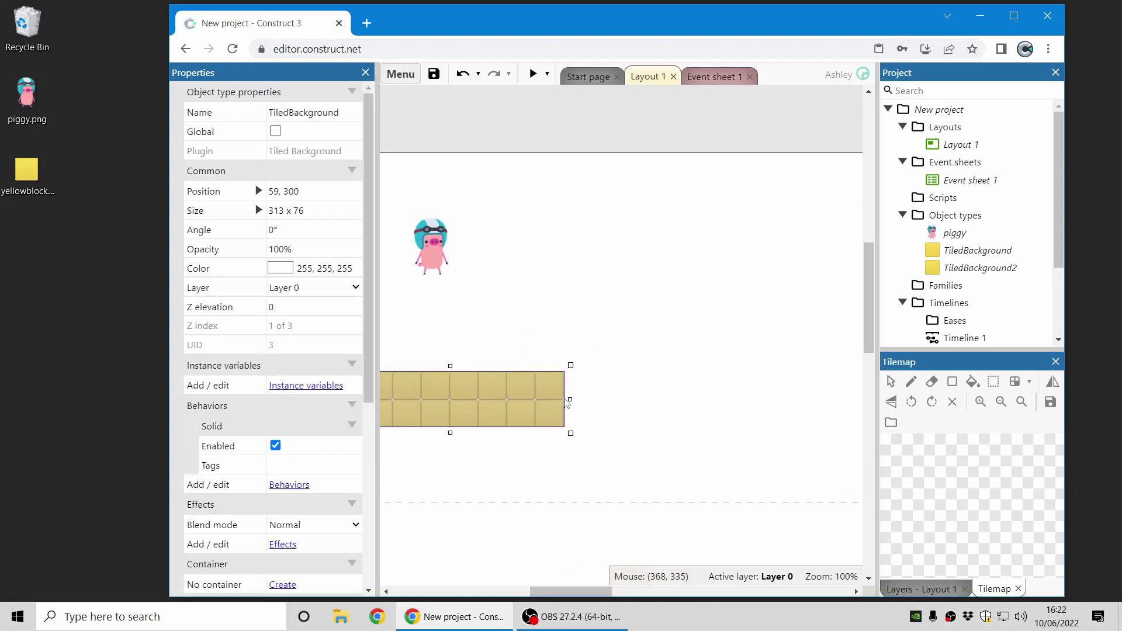
left_click_drag(567, 402, 846, 430)
Copy the floor upward as a shorter 353 x 49 ledge above it
left_click_drag(678, 401, 825, 228, "ctrl")
middle_click_drag(791, 272, 682, 321)
middle_click_drag(778, 282, 657, 273)
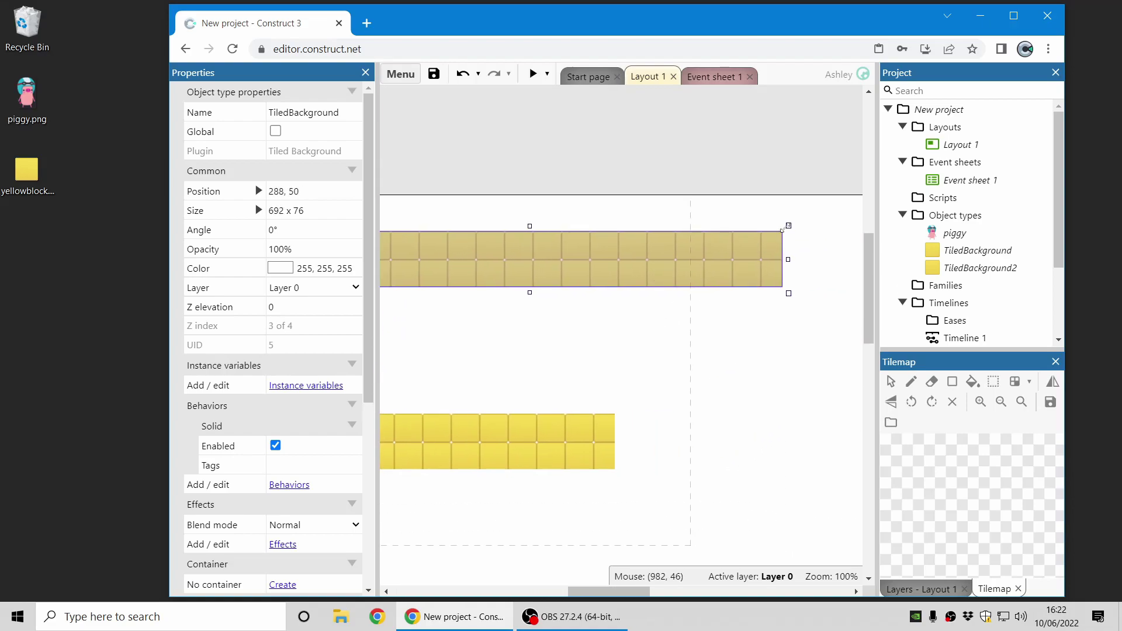
left_click_drag(783, 231, 534, 251)
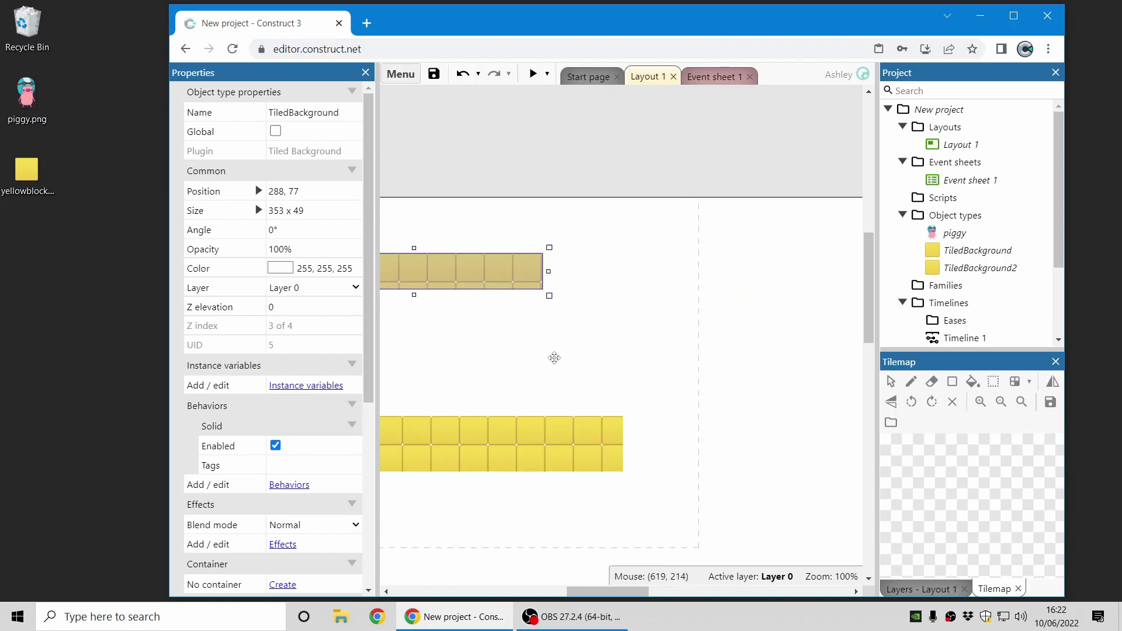
middle_click_drag(383, 294, 629, 287)
left_click_drag(615, 268, 620, 314)
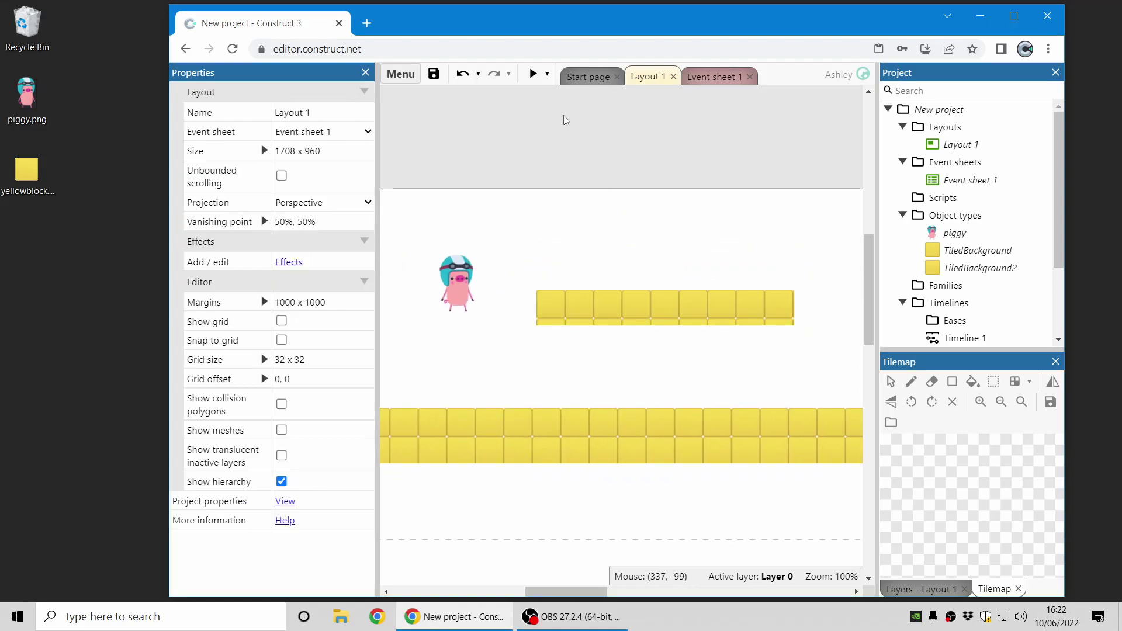
Test the piggy walking and jumping across the platforms in the preview, then close it
key("Right")
key("Up")
key("Right")
key("Up")
key("Left")
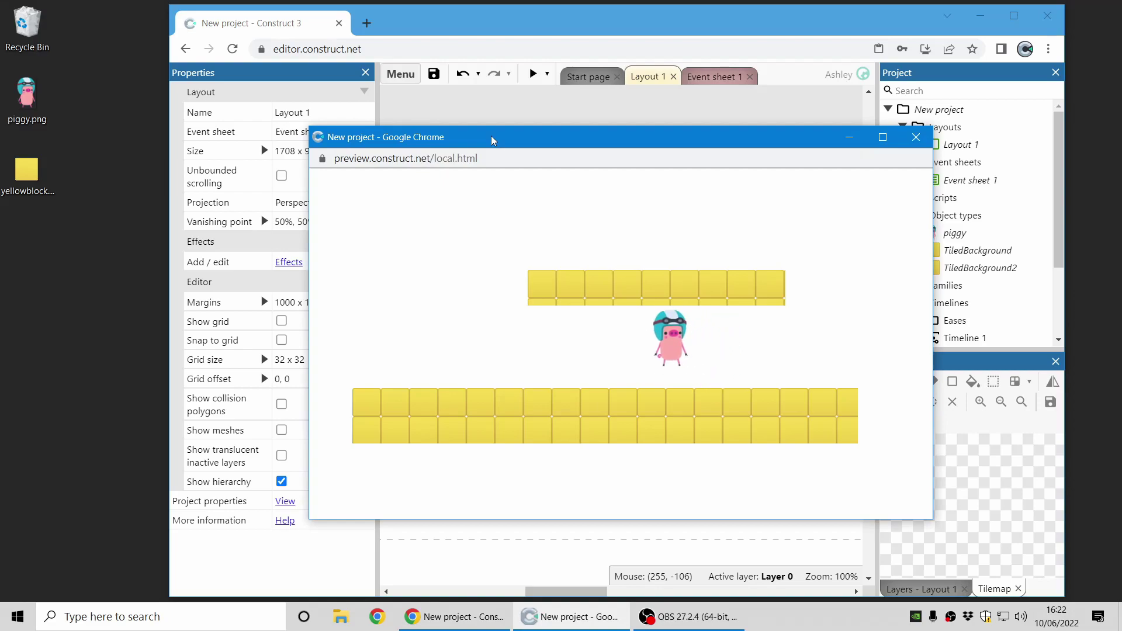
key("Up")
key("Right")
key("Up")
key("Left")
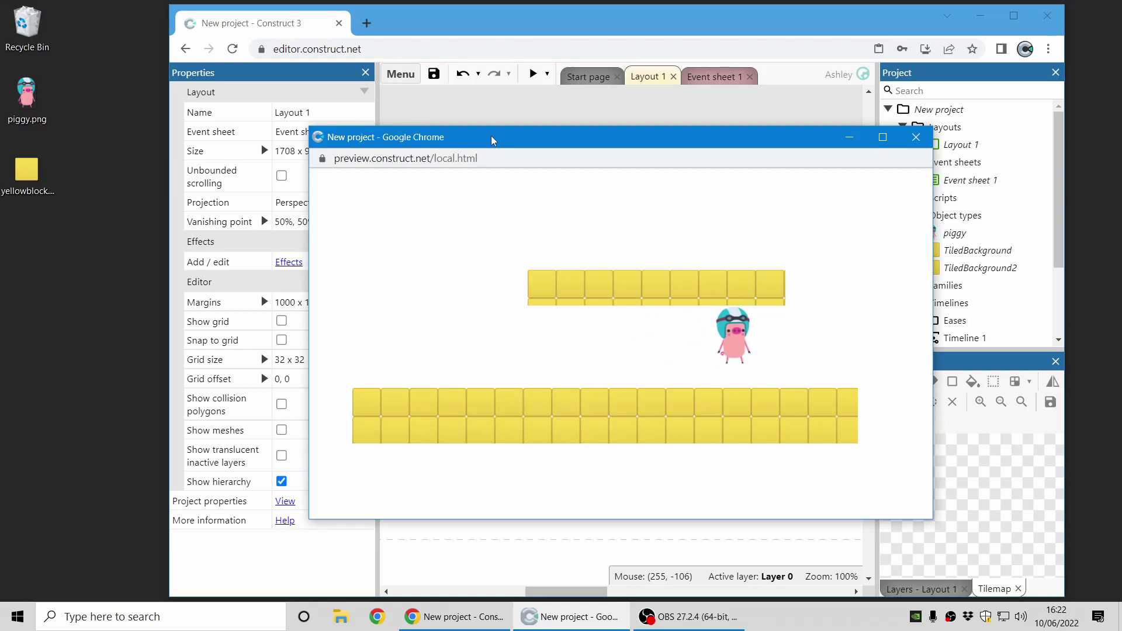
key("Left")
key("Up")
key("Right")
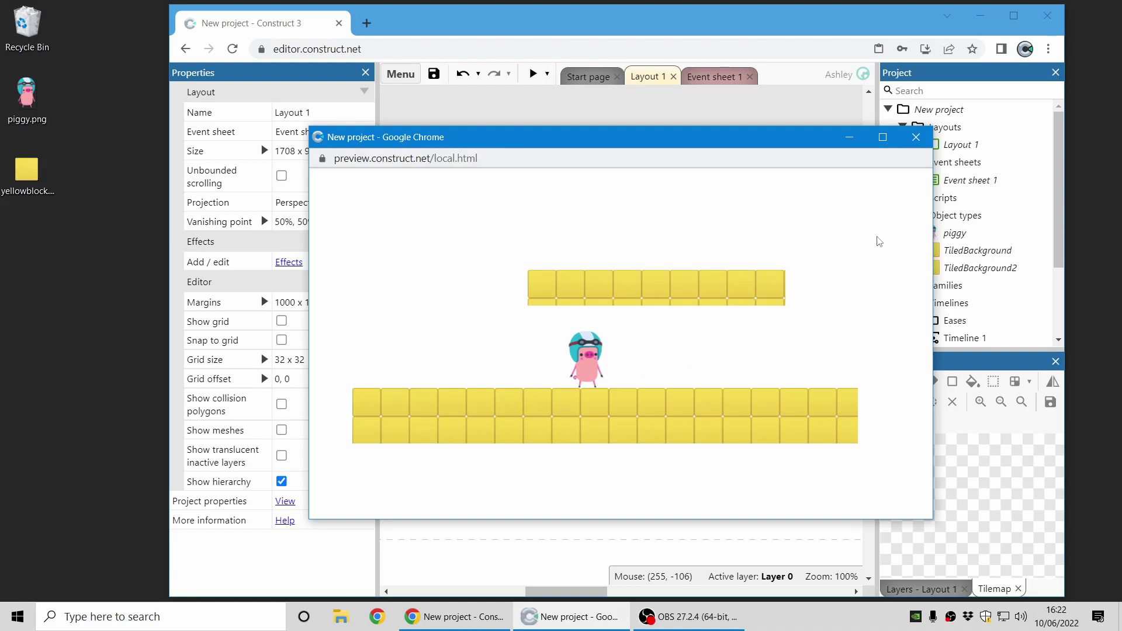
left_click(902, 137)
Shrink the upper yellow platform to about 232 x 40
left_click(638, 310)
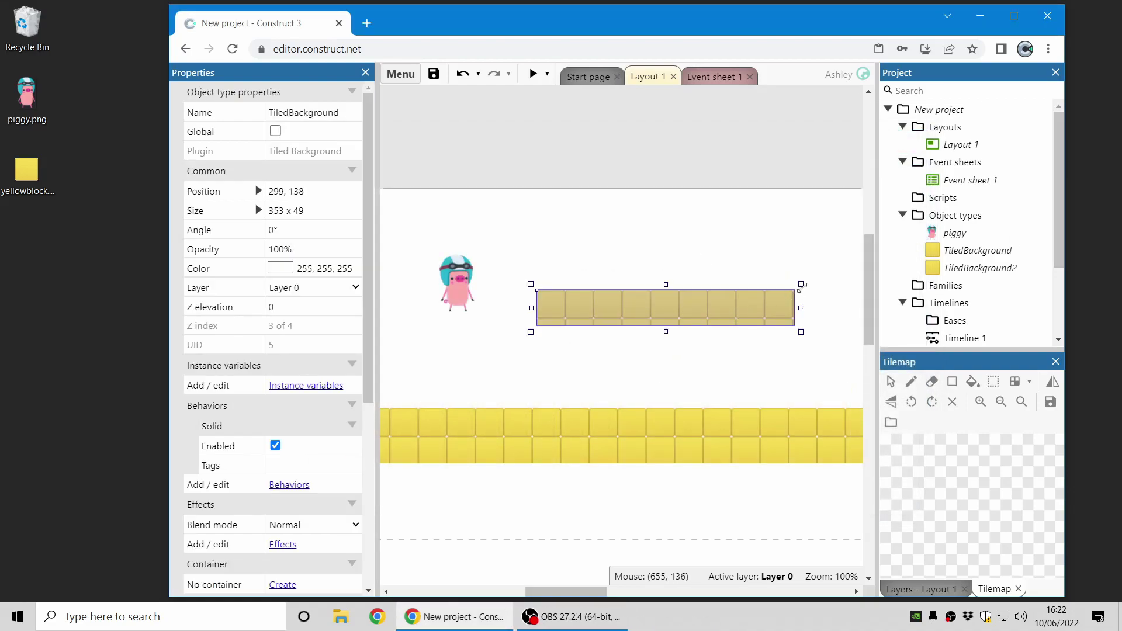
left_click_drag(800, 284, 717, 294)
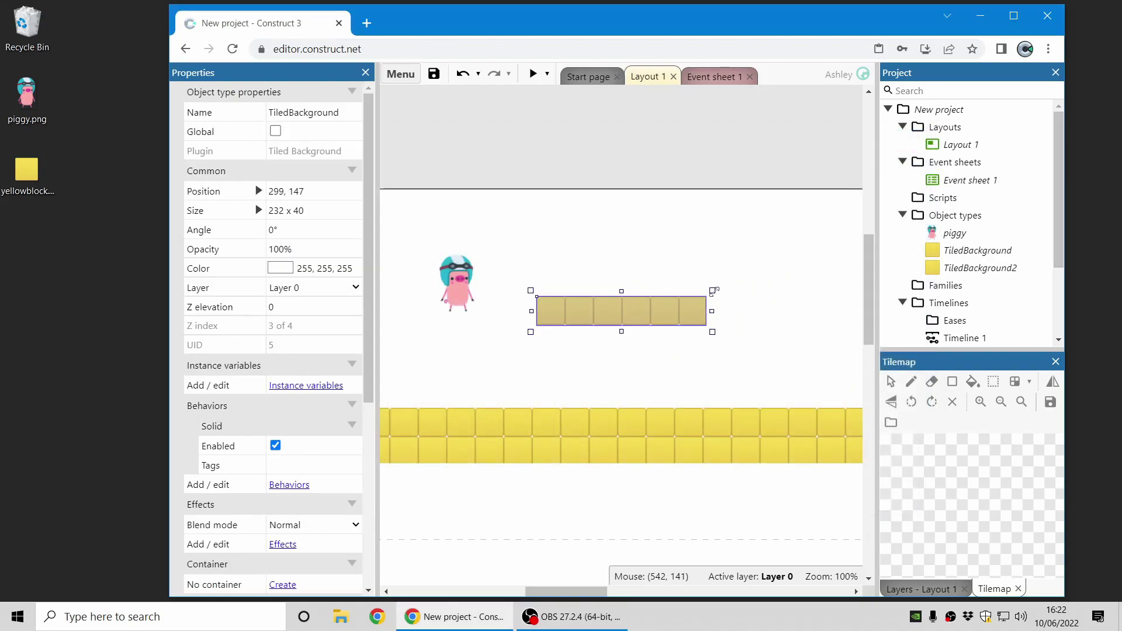
double_click(677, 294)
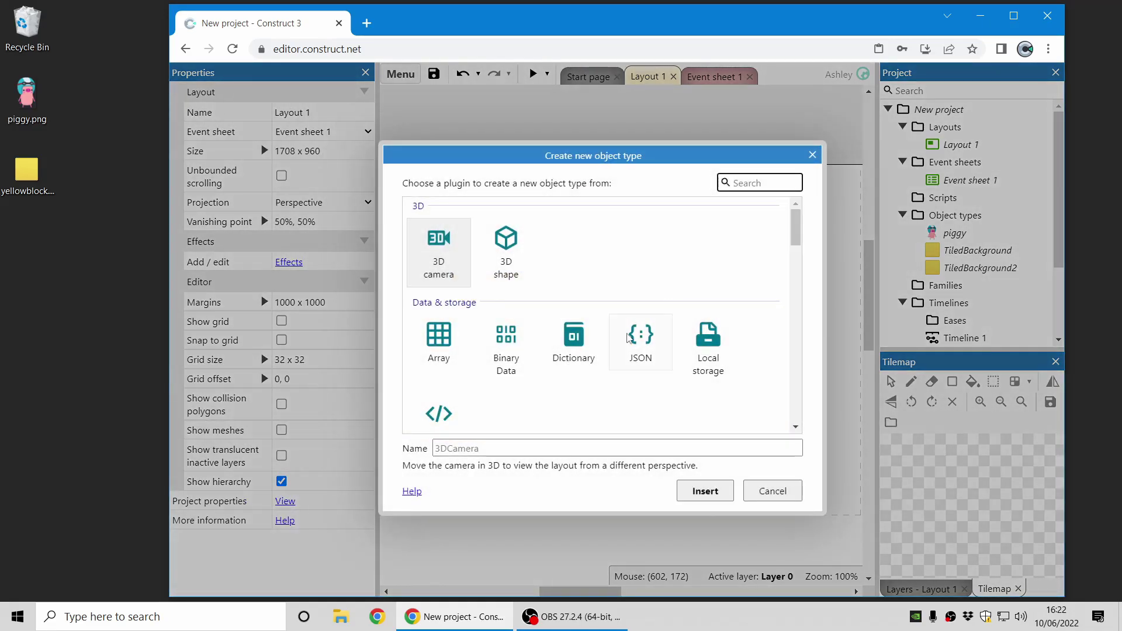
Insert a blue-filled Sprite and flatten it into a thin 246 x 7 bar beside the upper ledge
scroll(628, 337, "down", 6)
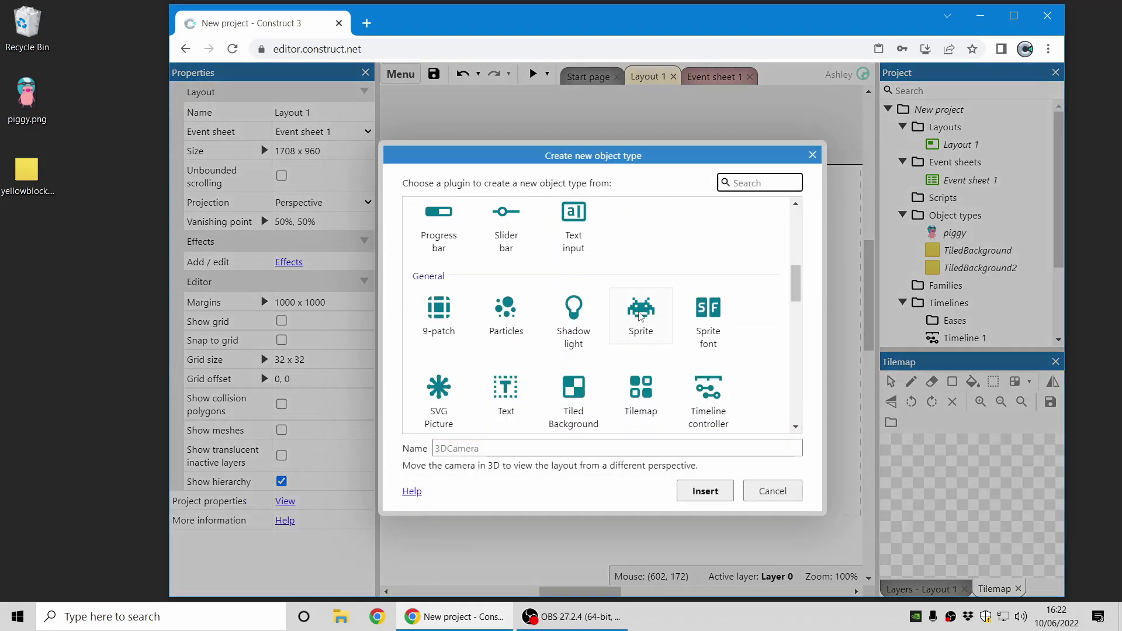
double_click(641, 316)
left_click(661, 282)
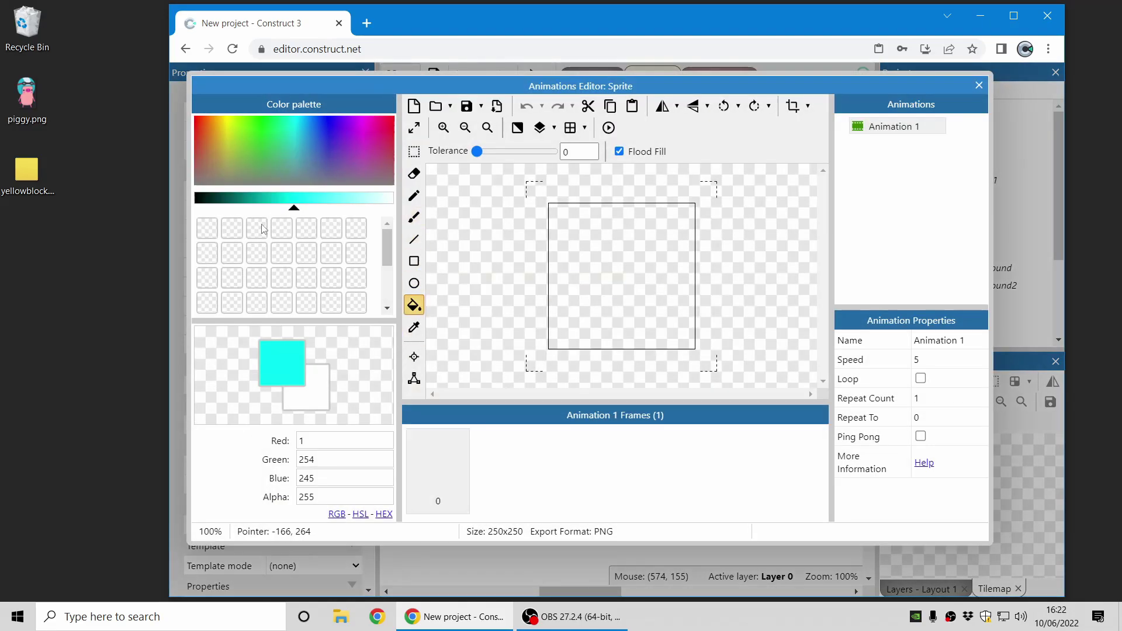
left_click(311, 117)
left_click(602, 259)
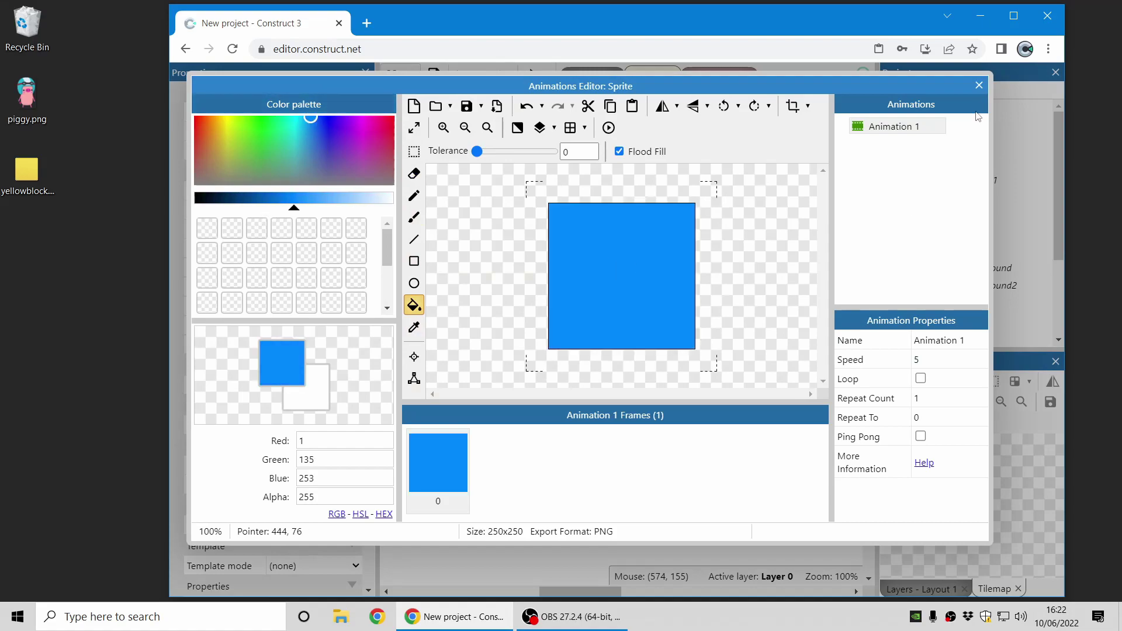
left_click(979, 86)
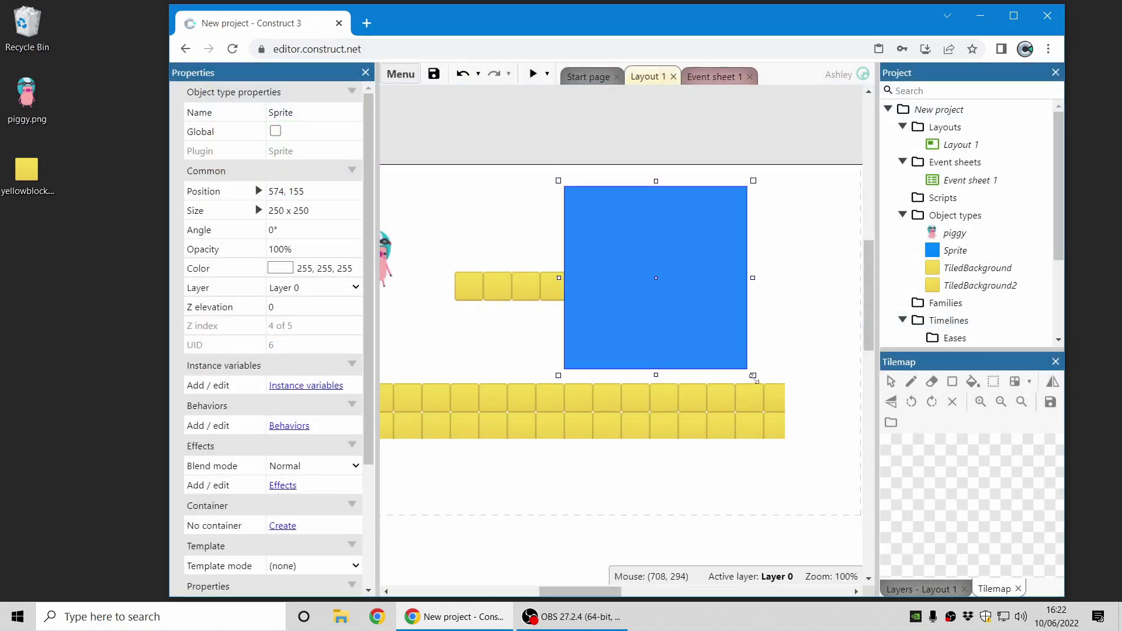
left_click_drag(753, 377, 796, 303)
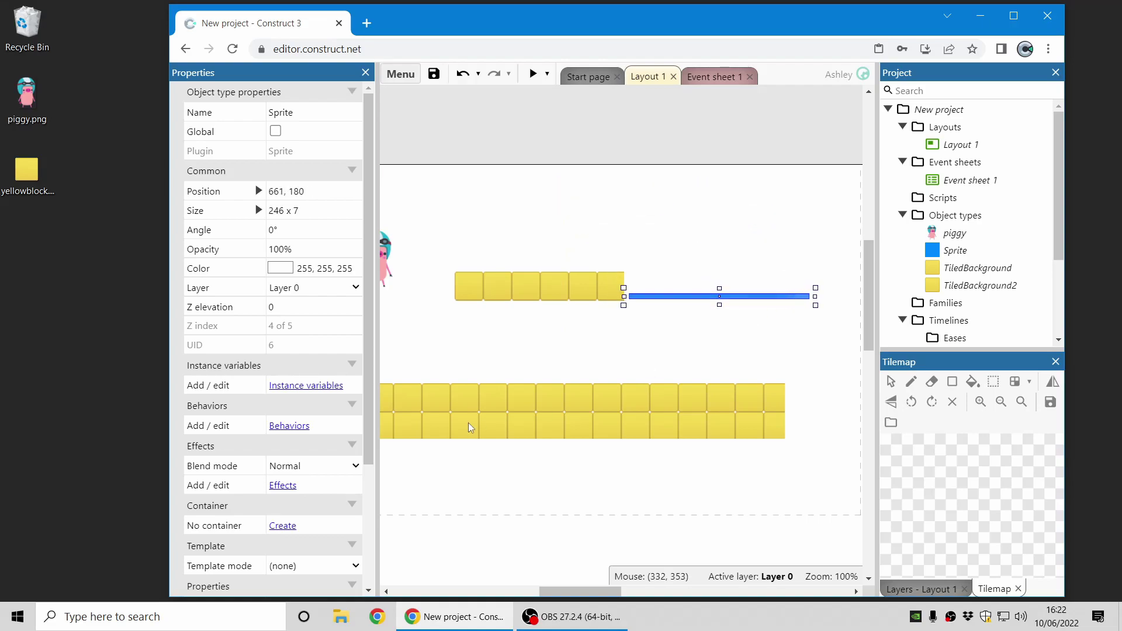
Give the blue bar the Jump-thru behavior and launch a preview
left_click(301, 427)
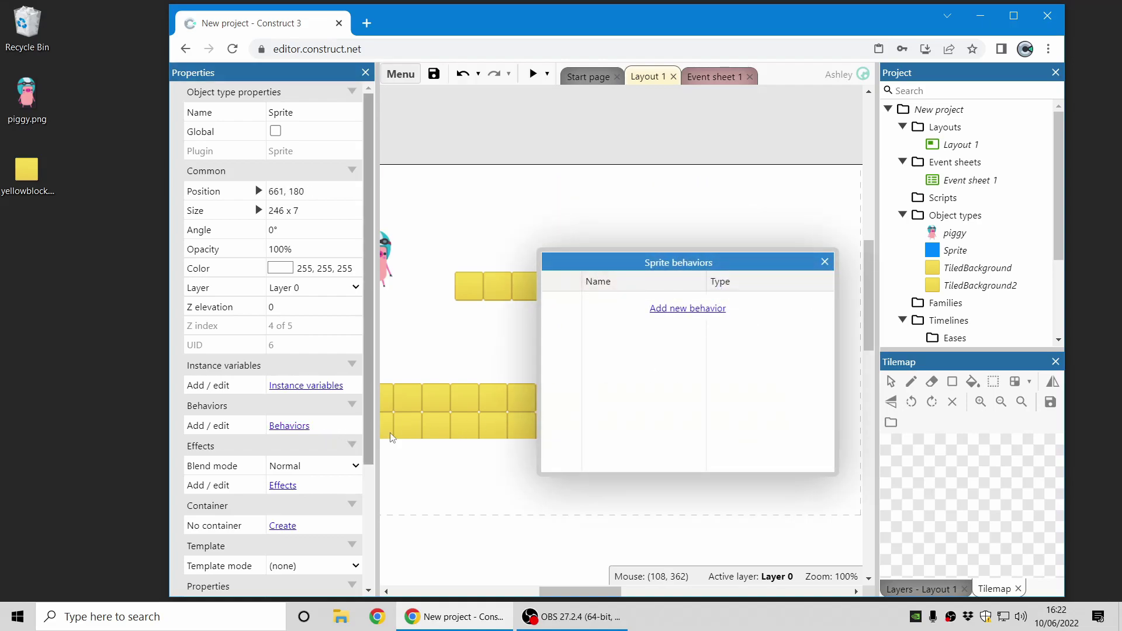
left_click(695, 309)
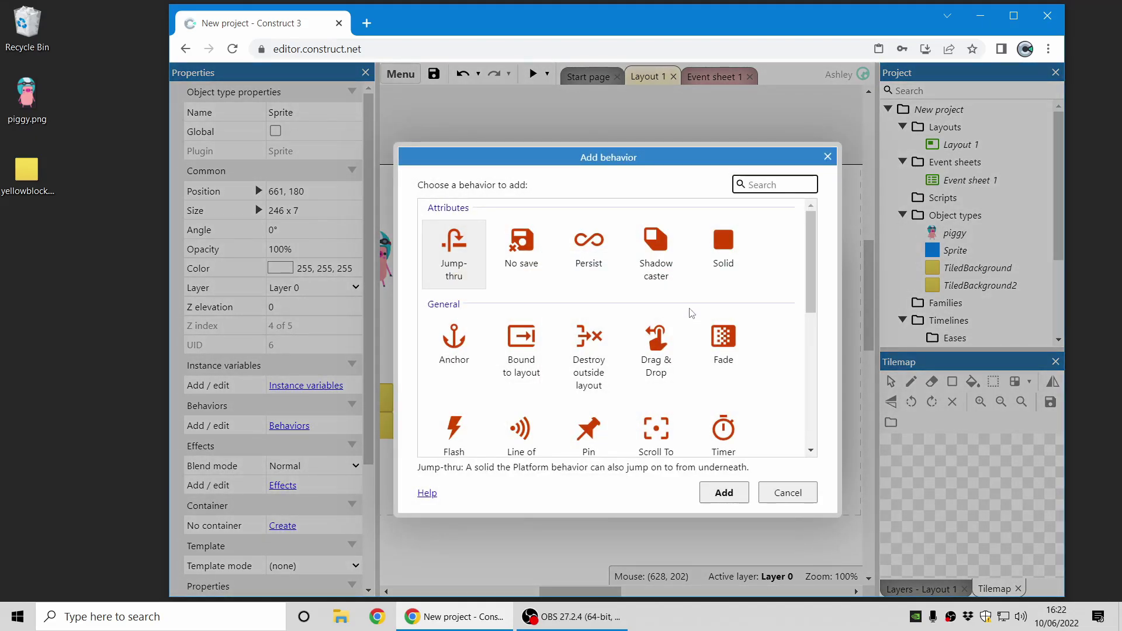
left_click(452, 253)
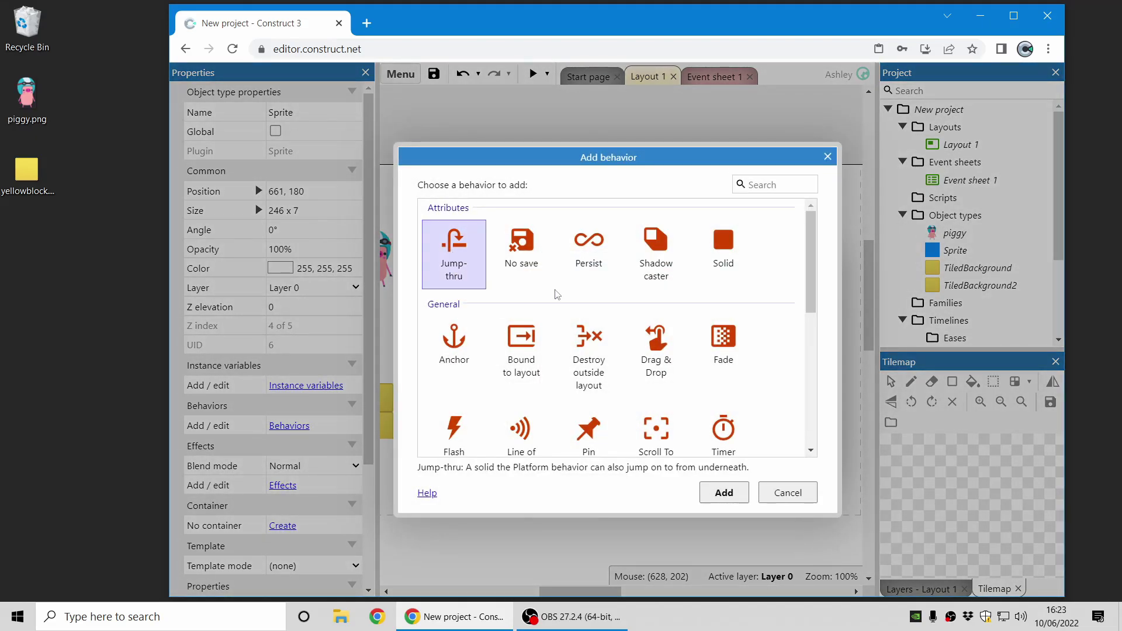
double_click(460, 262)
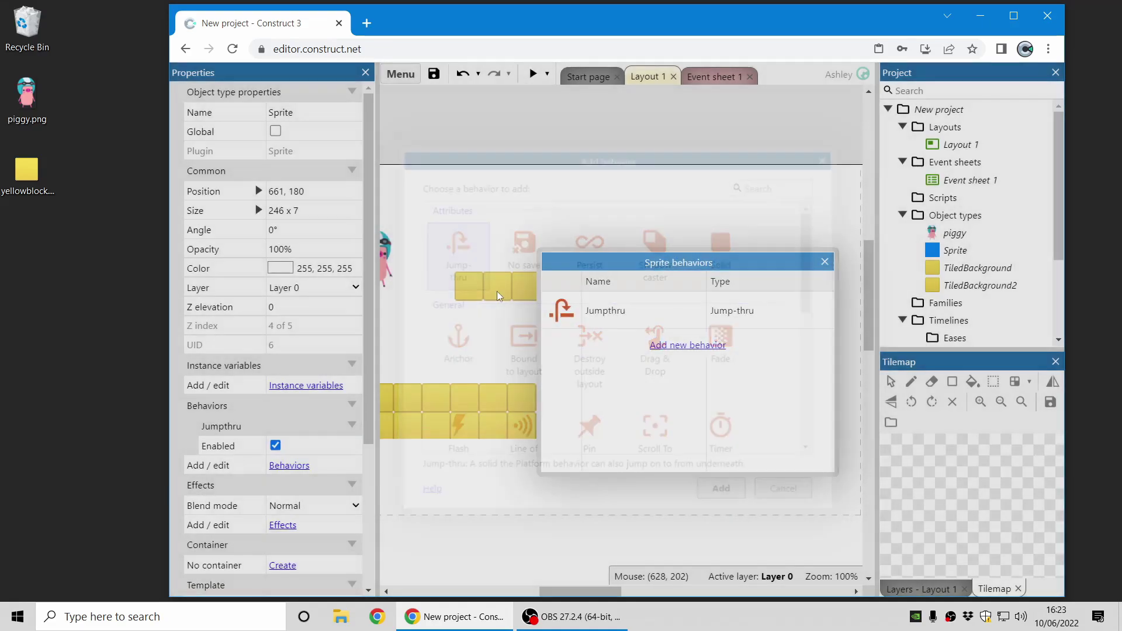
left_click(824, 262)
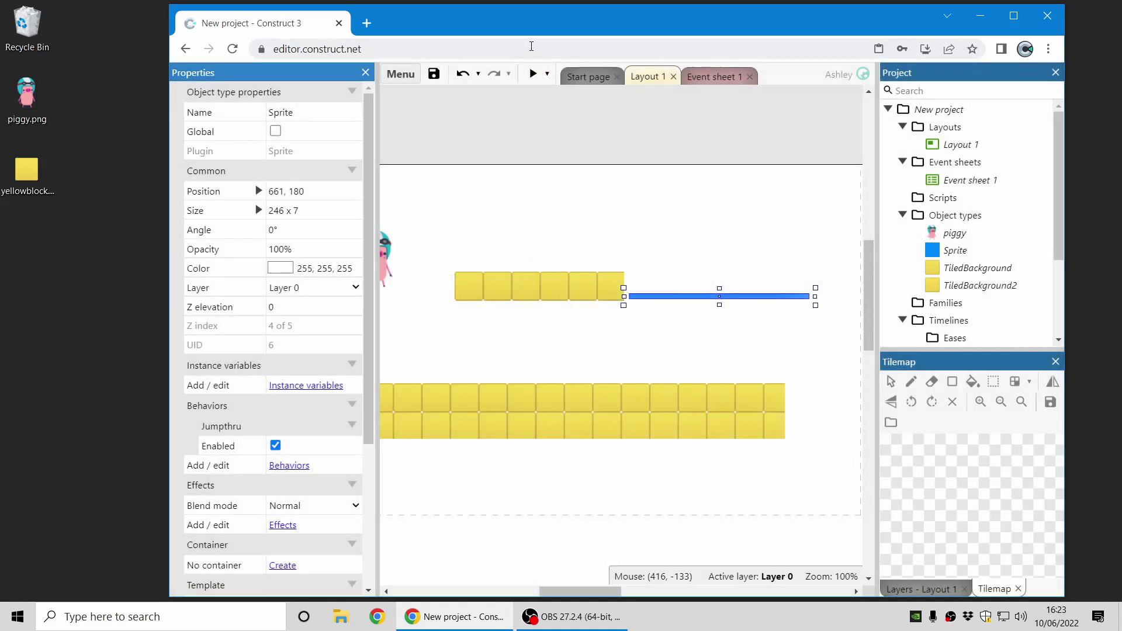
left_click(533, 72)
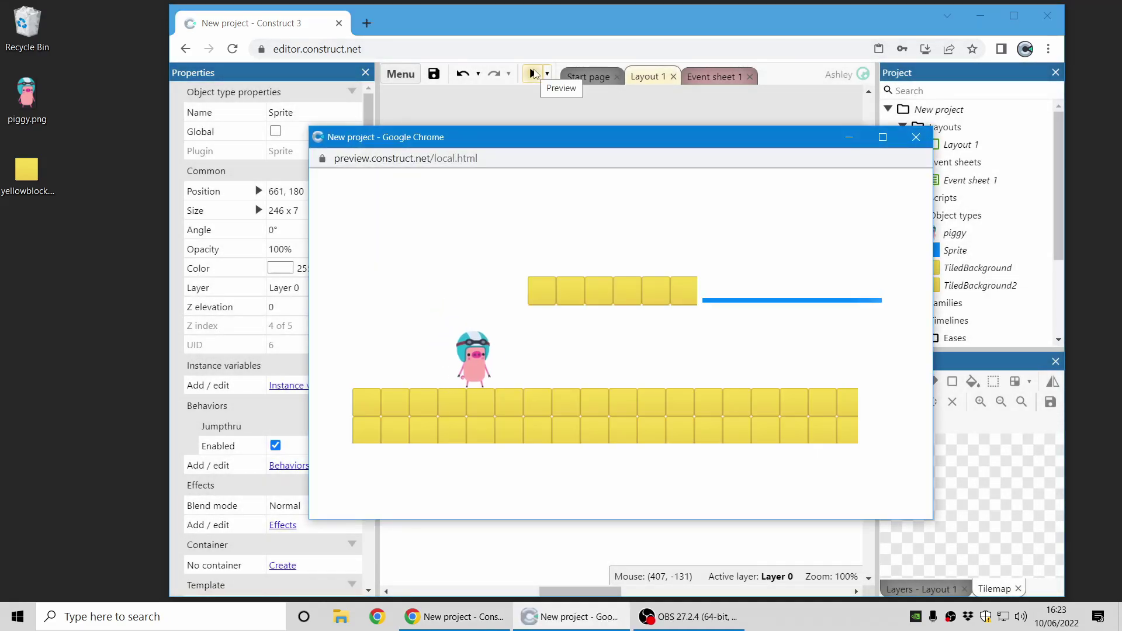
Jump the piggy up through the blue bar and onto the upper ledge, then close the preview
key("Right")
key("Left")
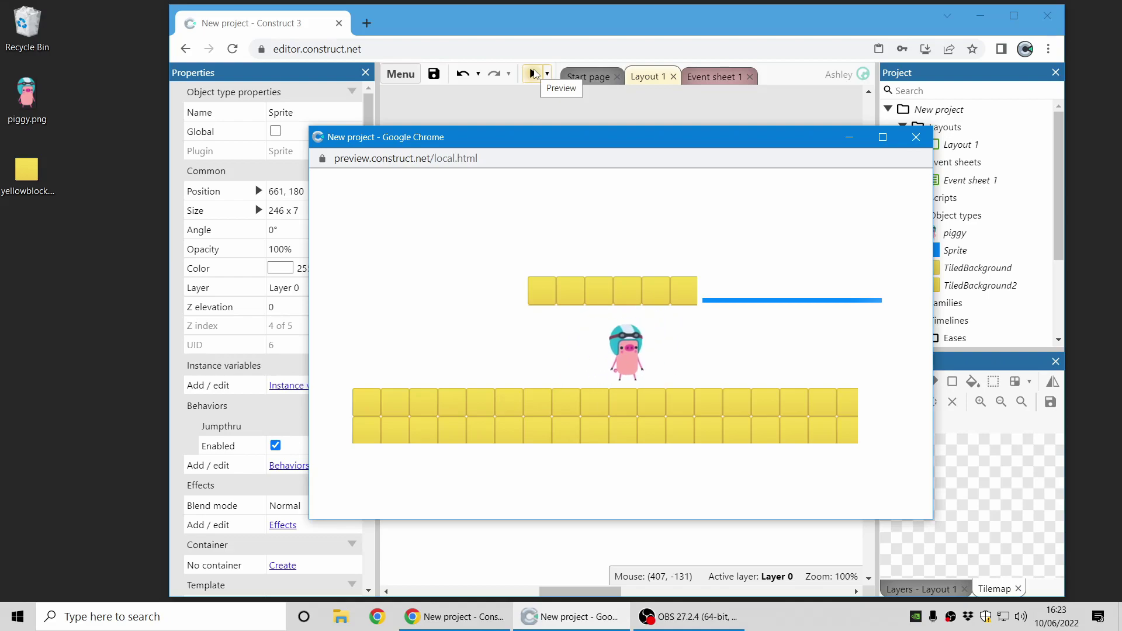
key("Right")
key("Up")
key("Right")
key("Up")
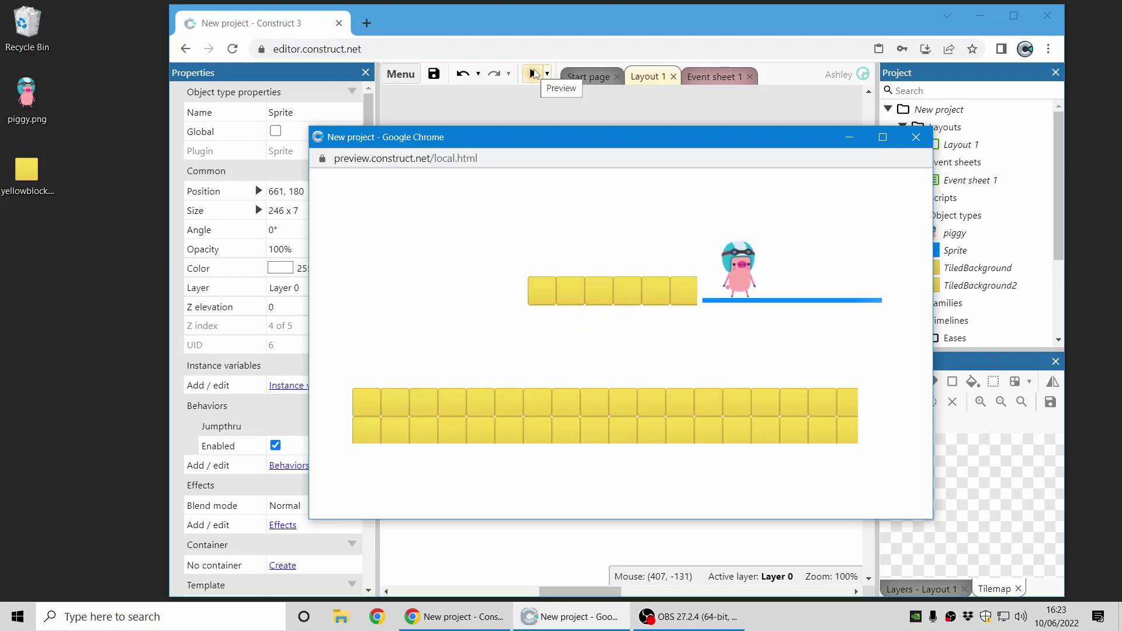
key("Right")
key("Left")
key("Up")
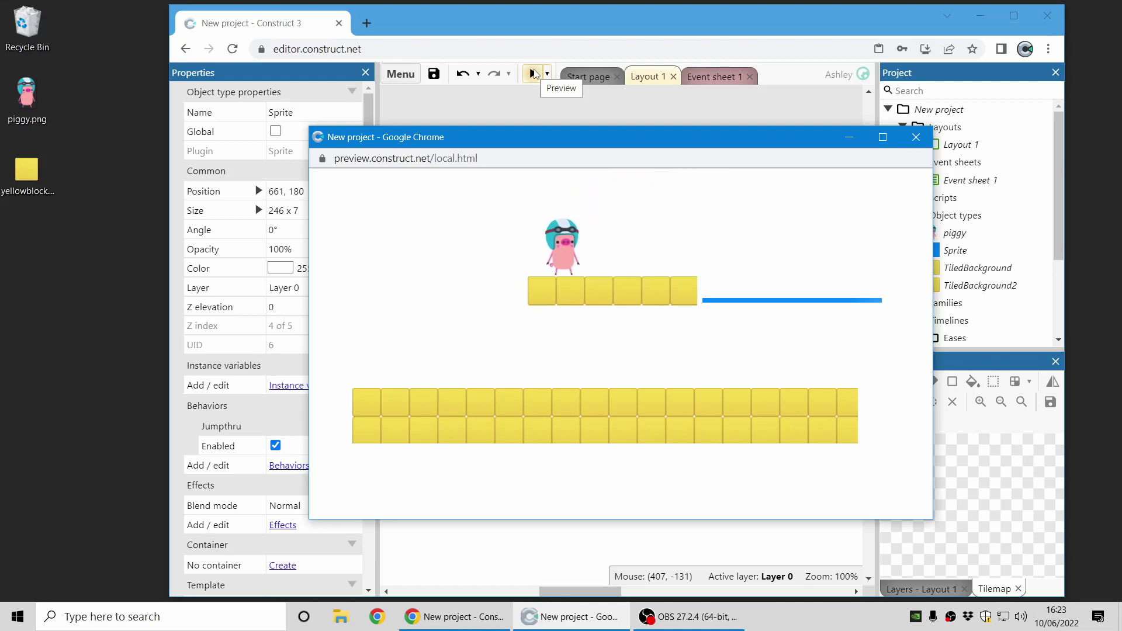
key("Left")
key("Right")
key("Up")
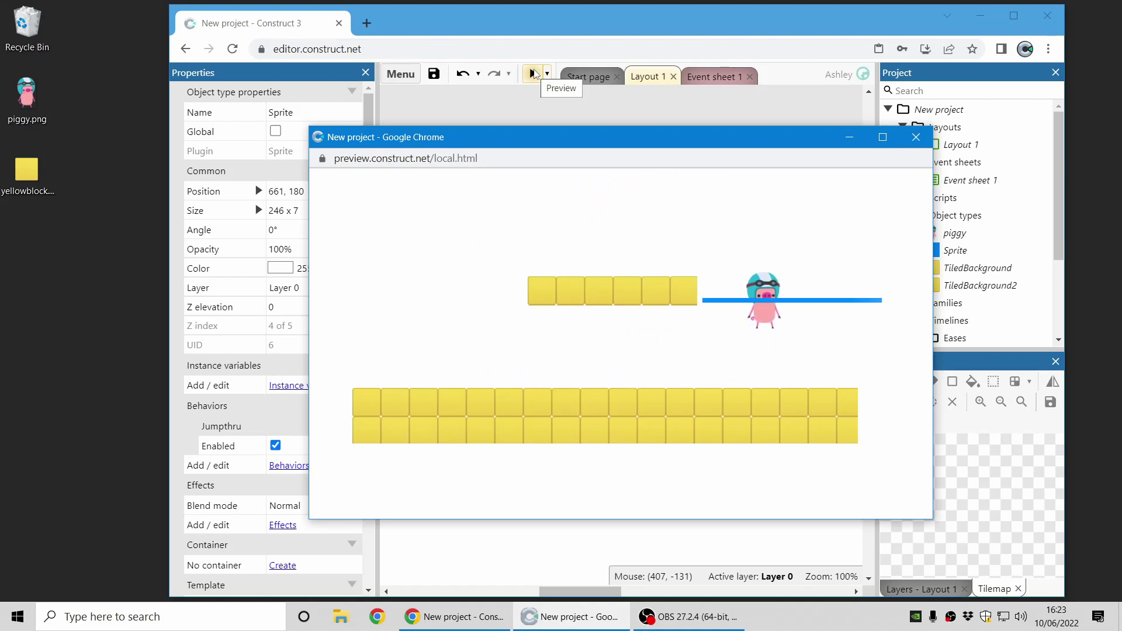
key("Right")
key("Left")
key("Up")
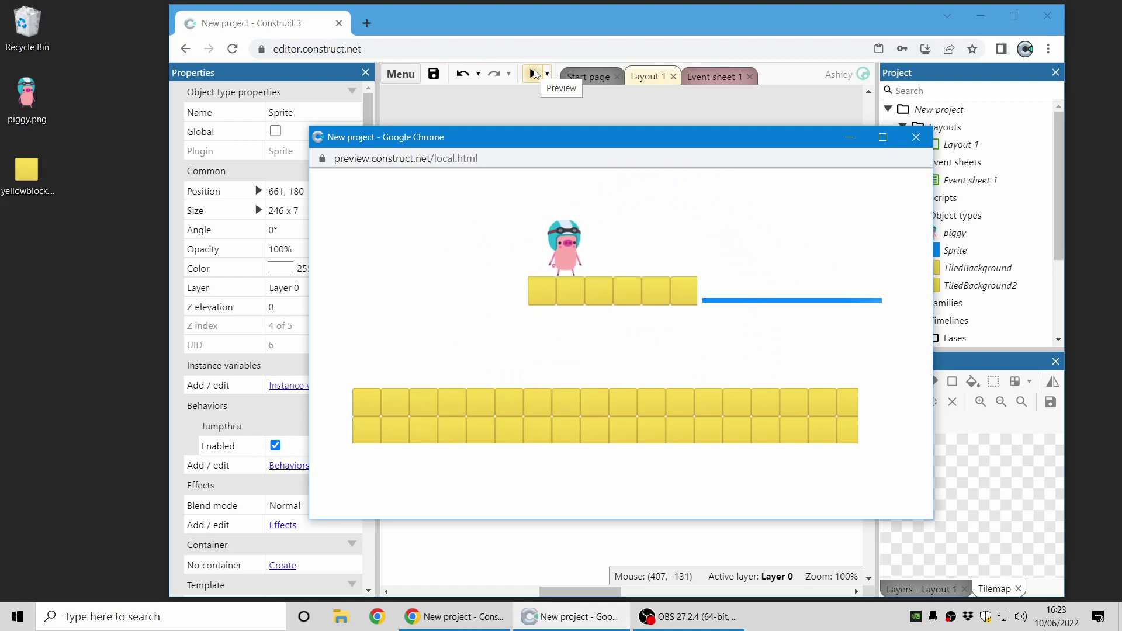
left_click(915, 136)
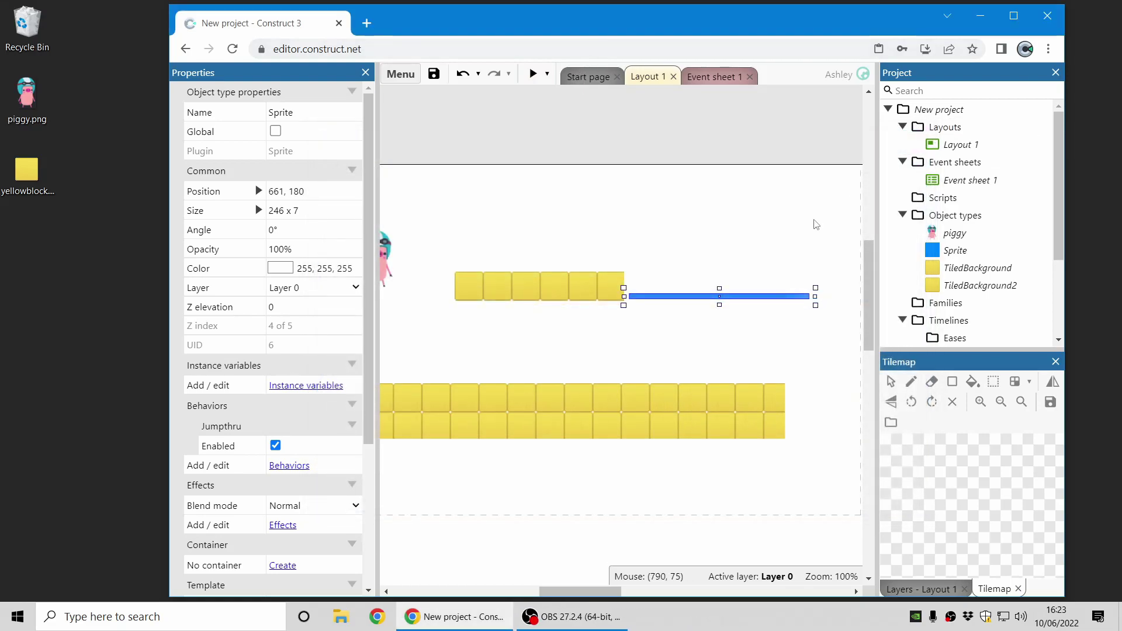
Move the lower platform down-left, shorten it to 338 x 76, and reposition the blue bar
left_click(698, 399)
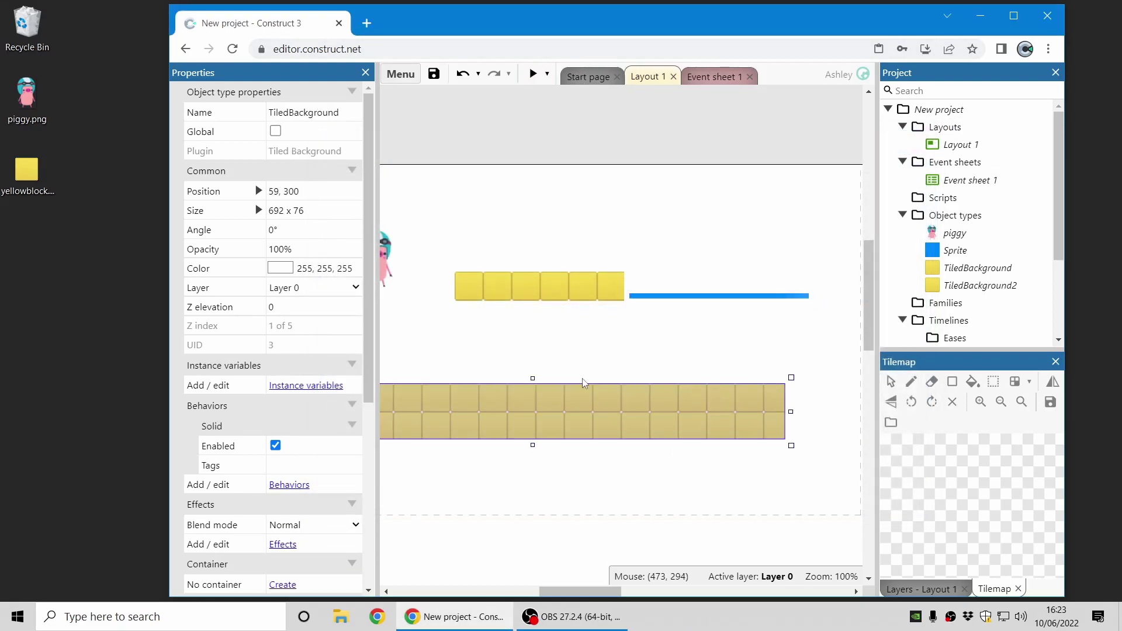
scroll(584, 383, "down", 2)
scroll(584, 383, "left", 3)
left_click_drag(636, 285, 617, 330)
scroll(724, 266, "up", 1)
scroll(724, 266, "right", 2)
left_click_drag(817, 411, 560, 421)
left_click_drag(802, 239, 740, 382)
scroll(723, 393, "up", 3)
left_click_drag(591, 260, 835, 280)
scroll(707, 251, "left", 2)
Enable Double-jump on the piggy's Platform behavior and start a preview
left_click(530, 203)
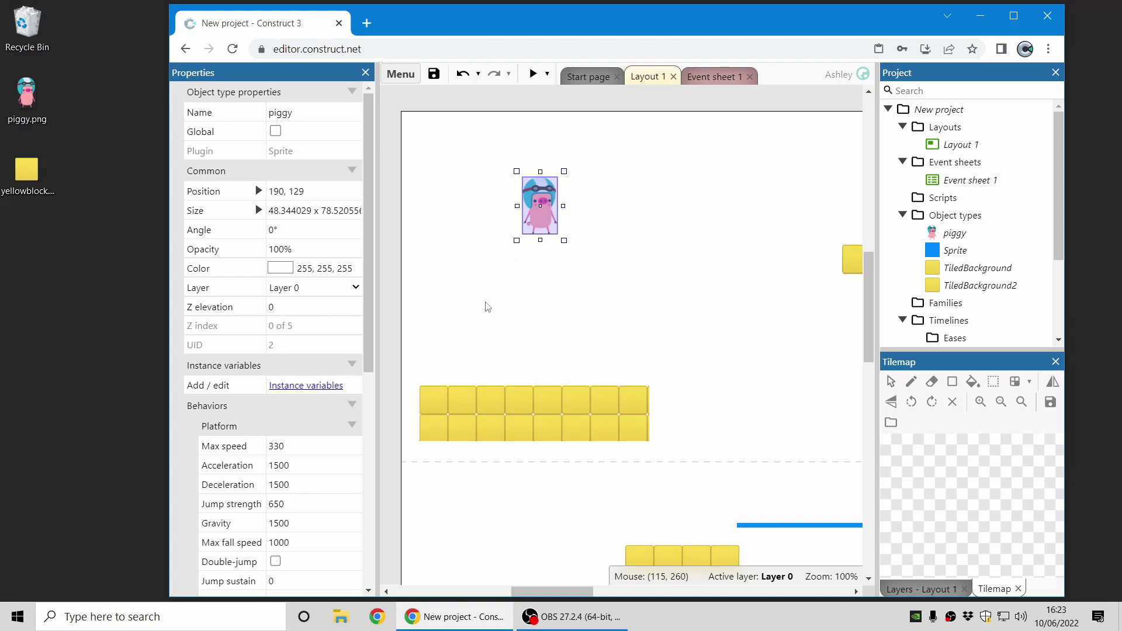
scroll(265, 424, "down", 4)
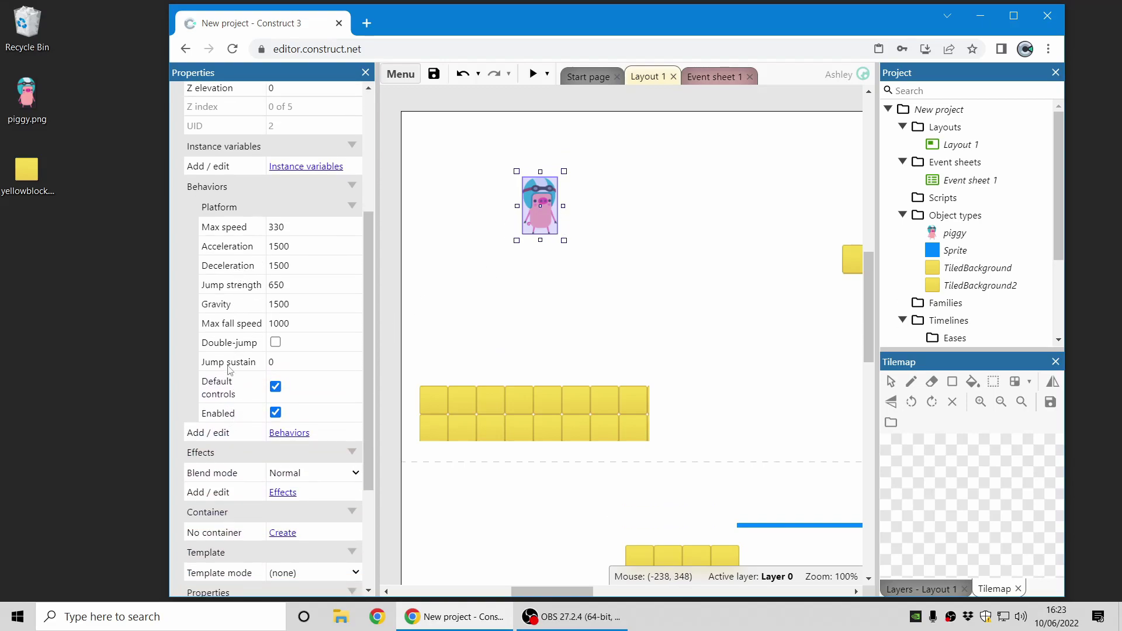
left_click(232, 344)
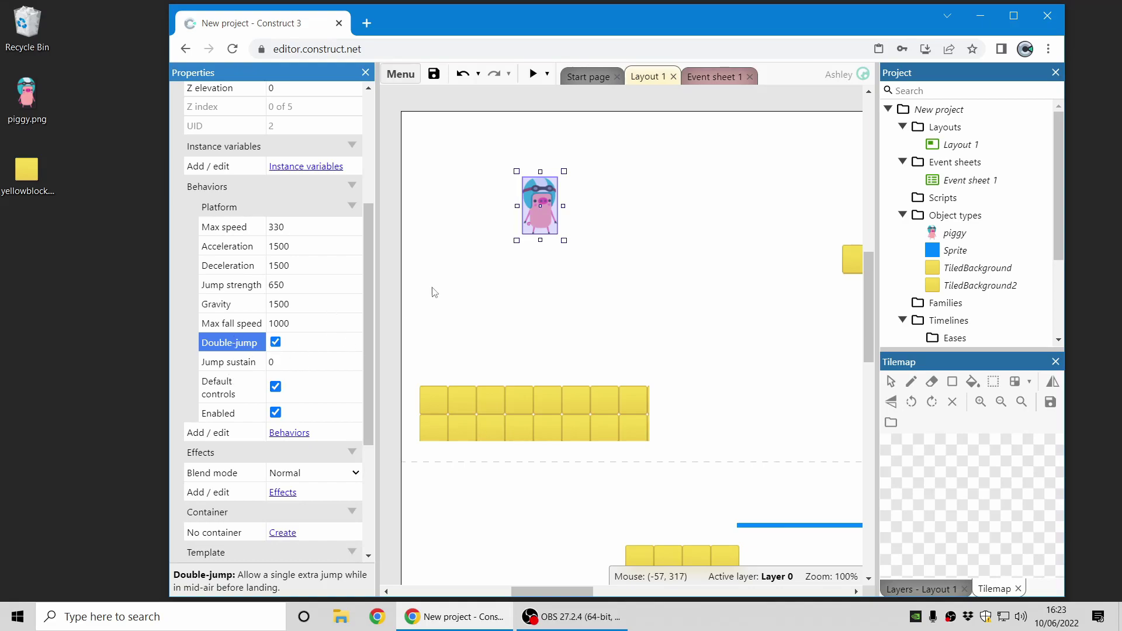
left_click(533, 75)
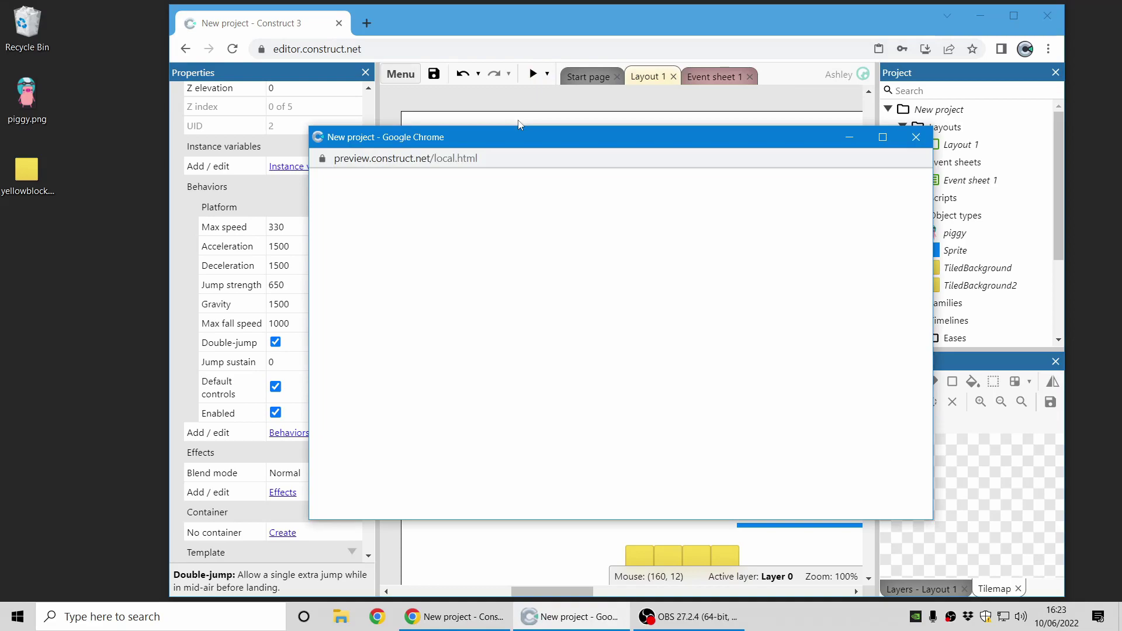
Double-jump the piggy between the platforms up to the upper-right ledge, then close the preview
key("Left")
key("Up")
key("Right")
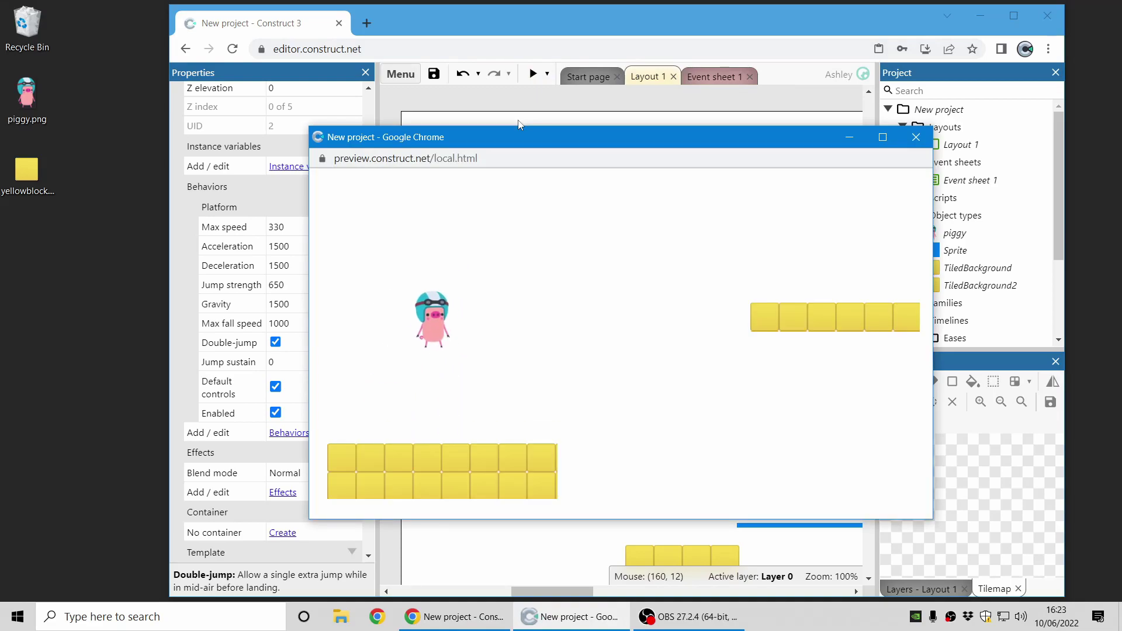
key("Up")
key("Up")
key("Left")
key("Up")
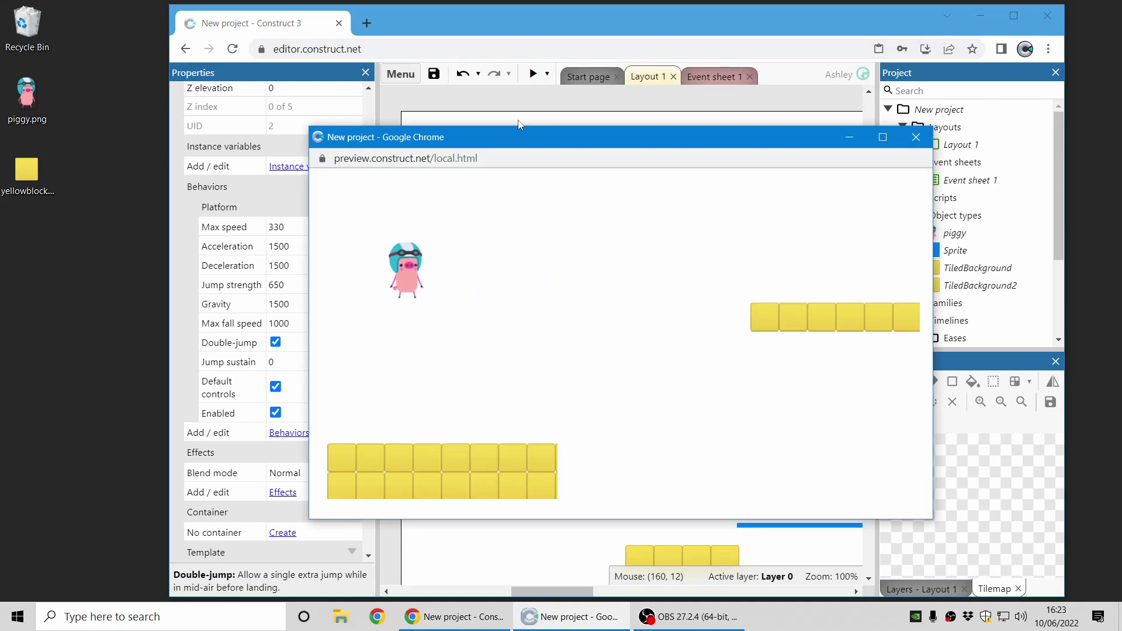
key("Right")
key("Left")
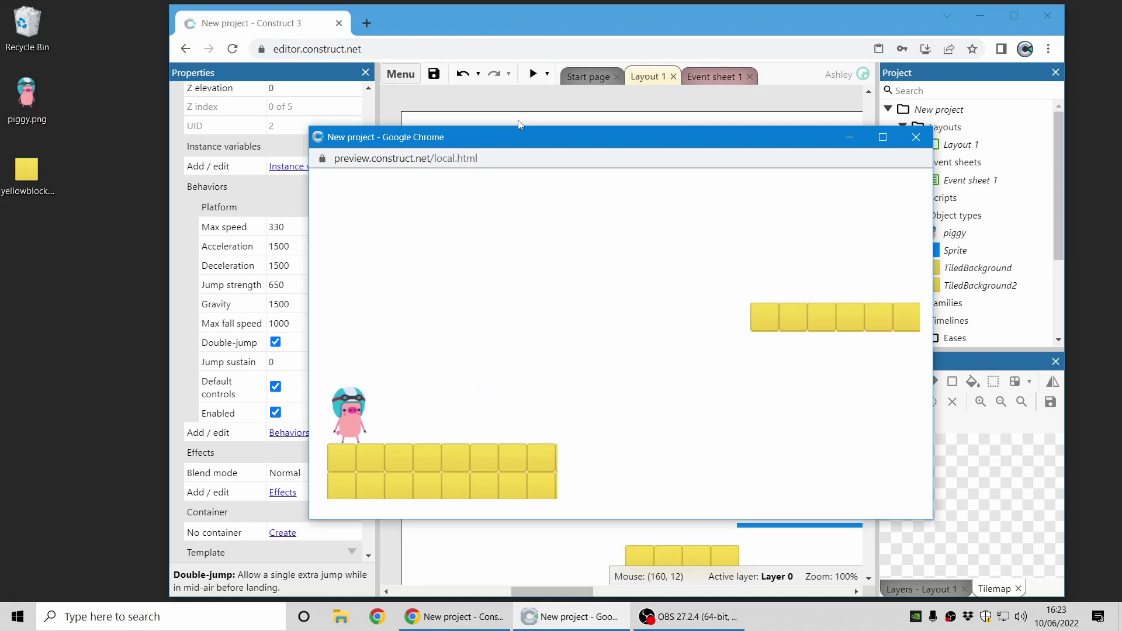
key("Right")
key("Up")
key("Up")
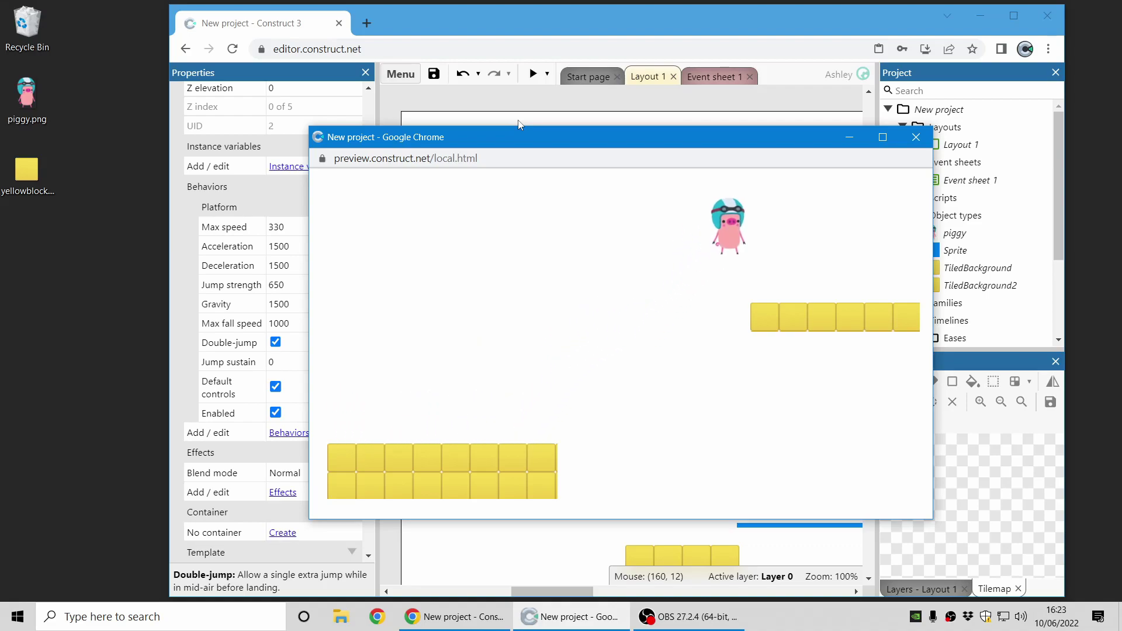
key("Left")
key("Up")
key("Up")
key("Right")
key("Up")
key("Up")
key("Left")
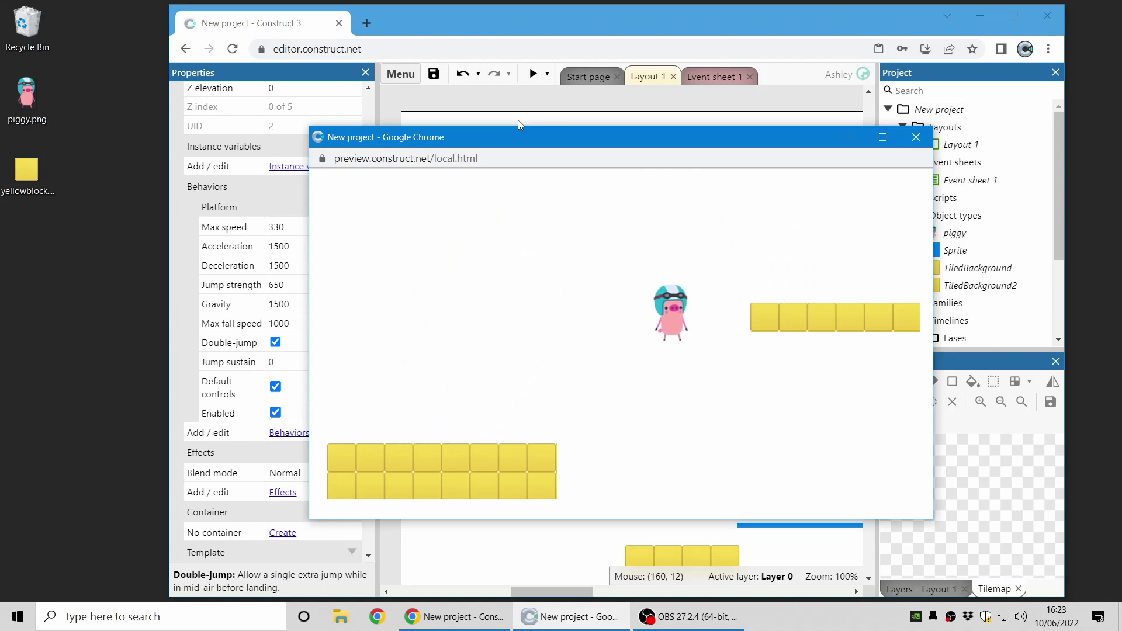
key("Up")
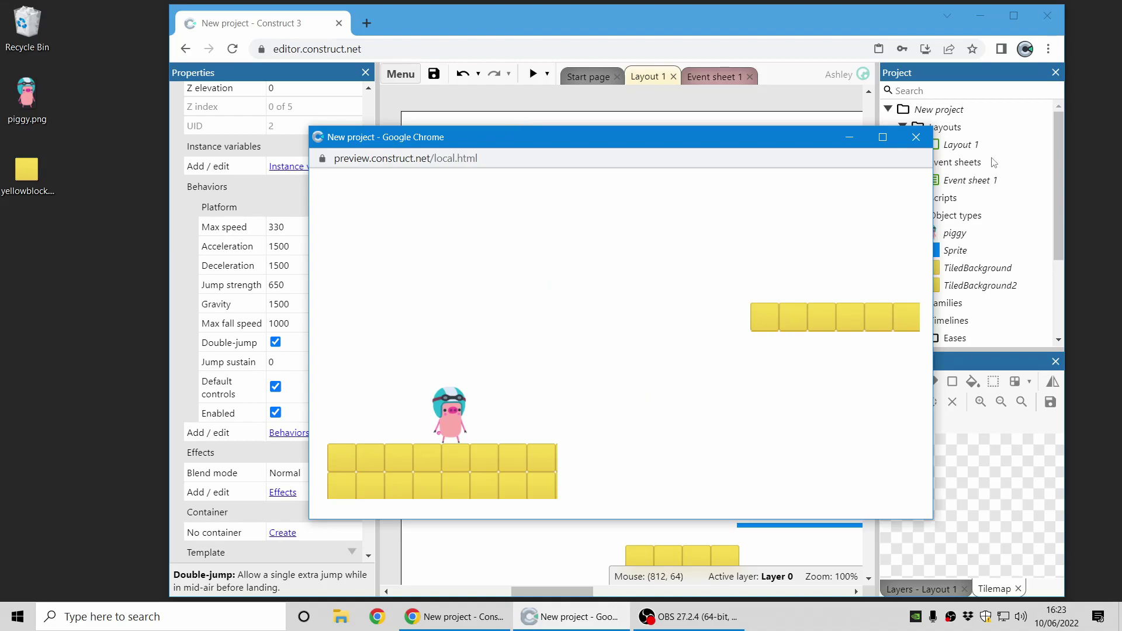
left_click(915, 137)
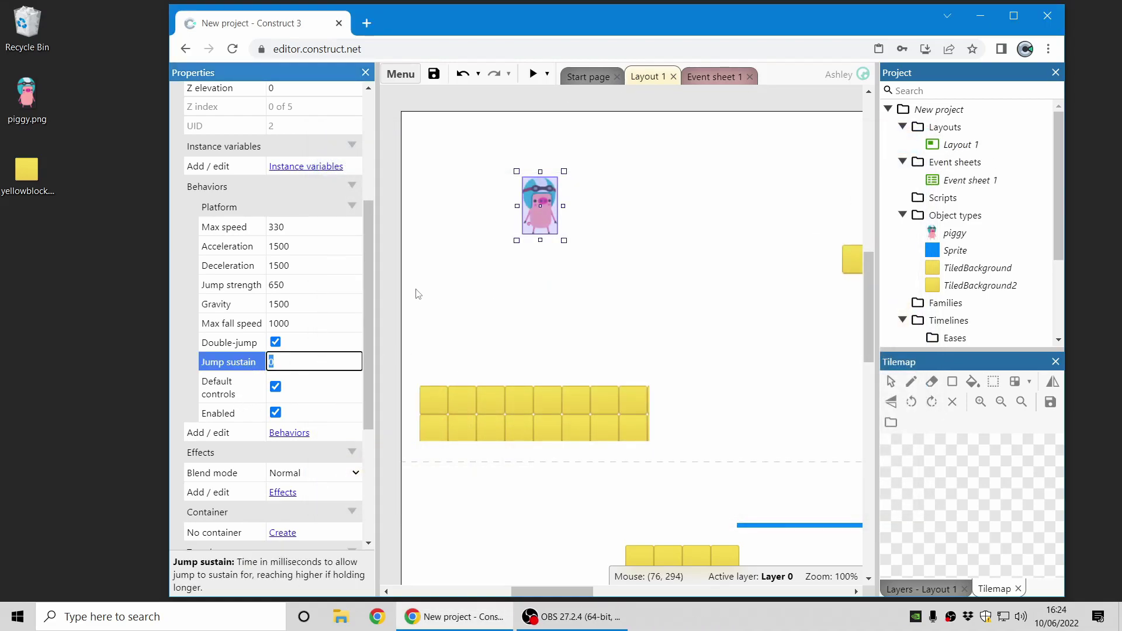
Set the piggy's Jump strength to 400 and Jump sustain to 200
left_click(319, 288)
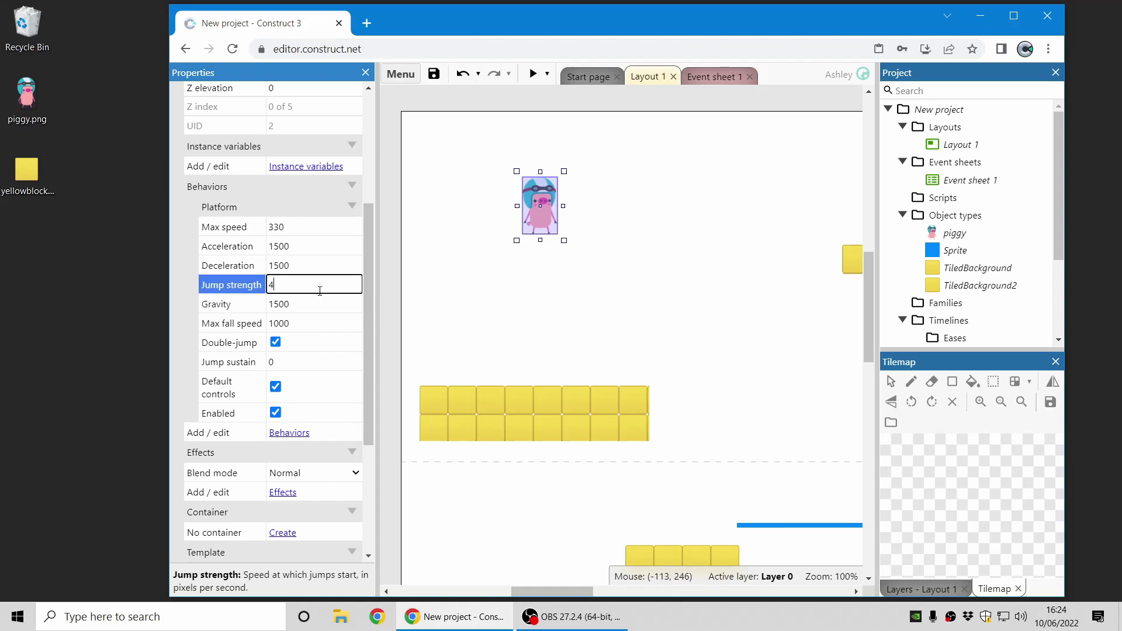
key("Tab")
left_click(324, 363)
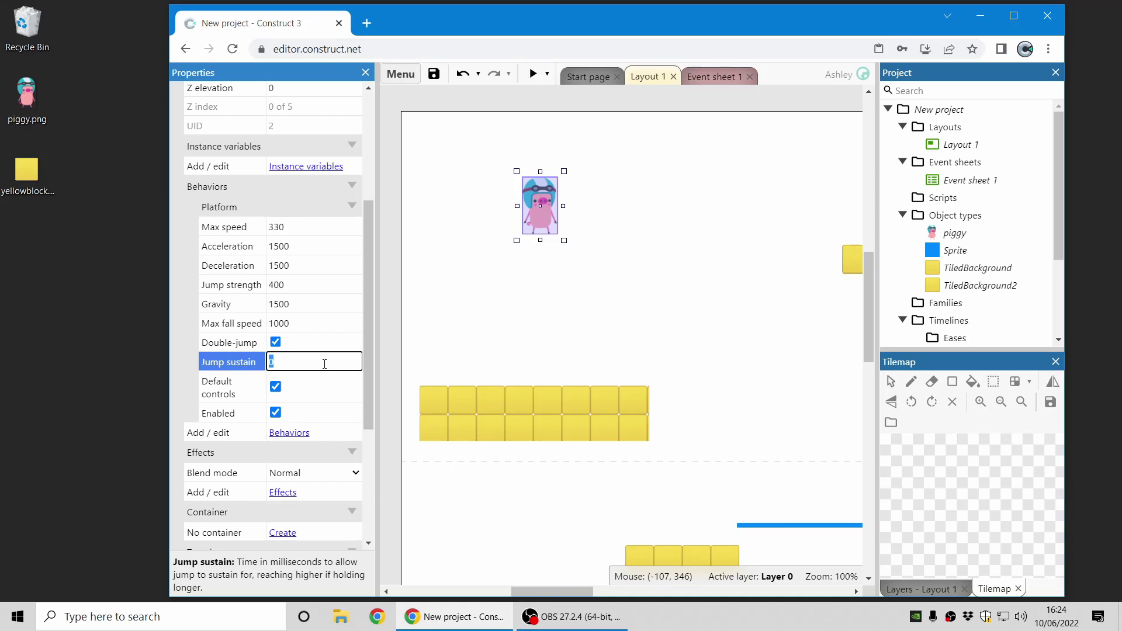
type("0")
key("Tab")
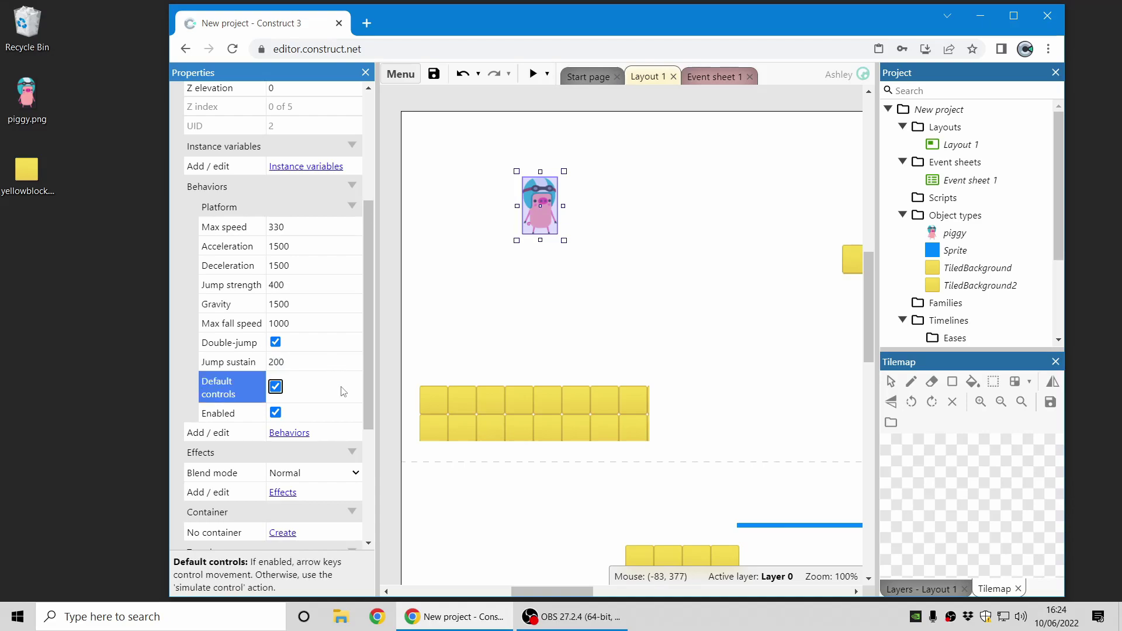
Bring the upper platform into the layout and lower it, widen the floor, and move the piggy down-left
left_click_drag(849, 266, 653, 296)
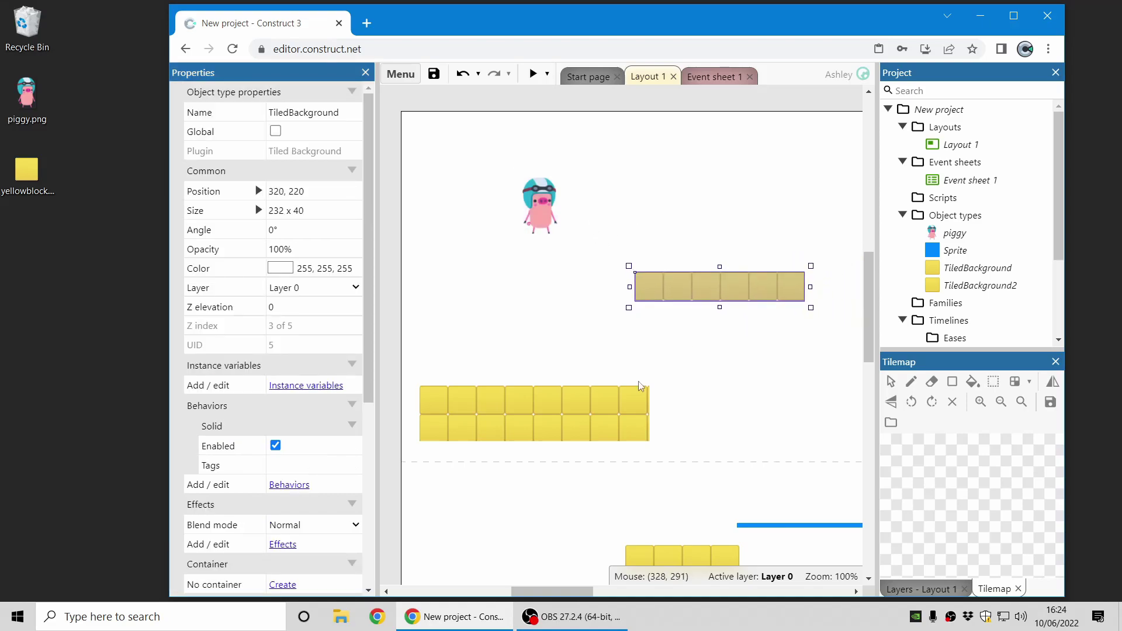
left_click(640, 412)
left_click_drag(653, 414, 769, 414)
left_click_drag(682, 288, 683, 311)
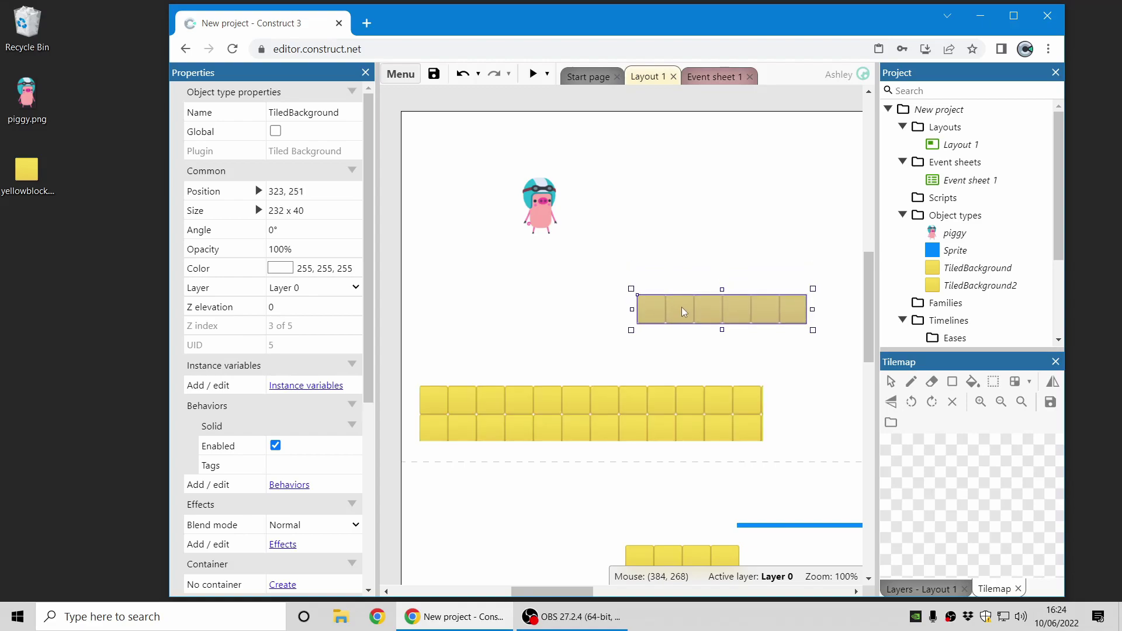
left_click_drag(545, 188, 465, 260)
scroll(621, 243, "down", 1)
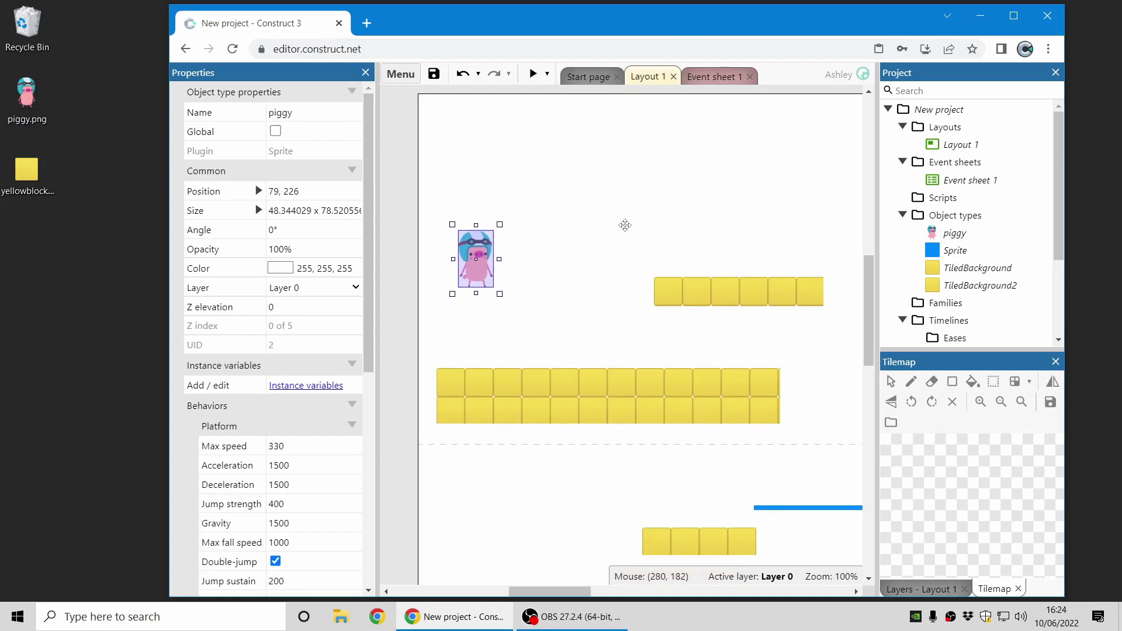
left_click(532, 73)
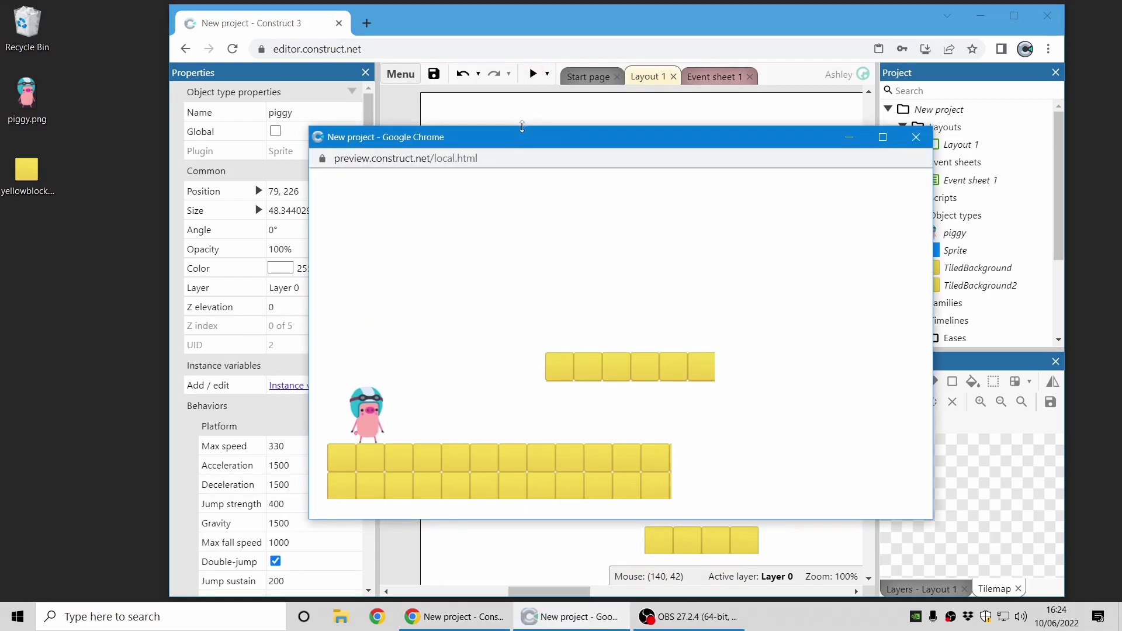
key("Right")
key("Up")
key("Right")
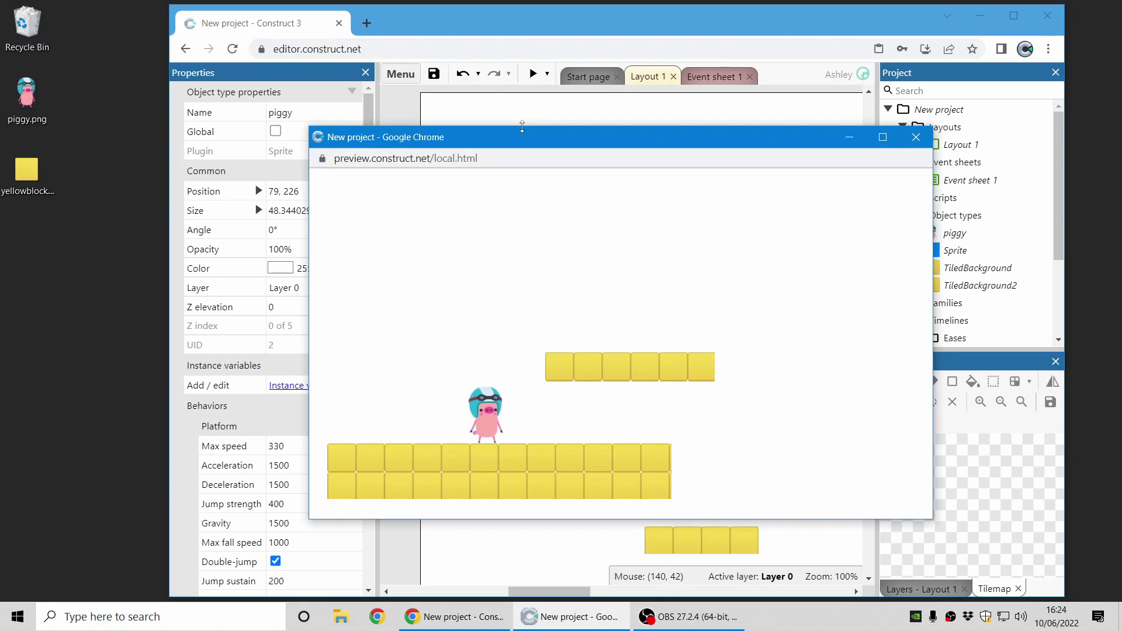
key("Up")
key("Left")
key("Up")
key("Right")
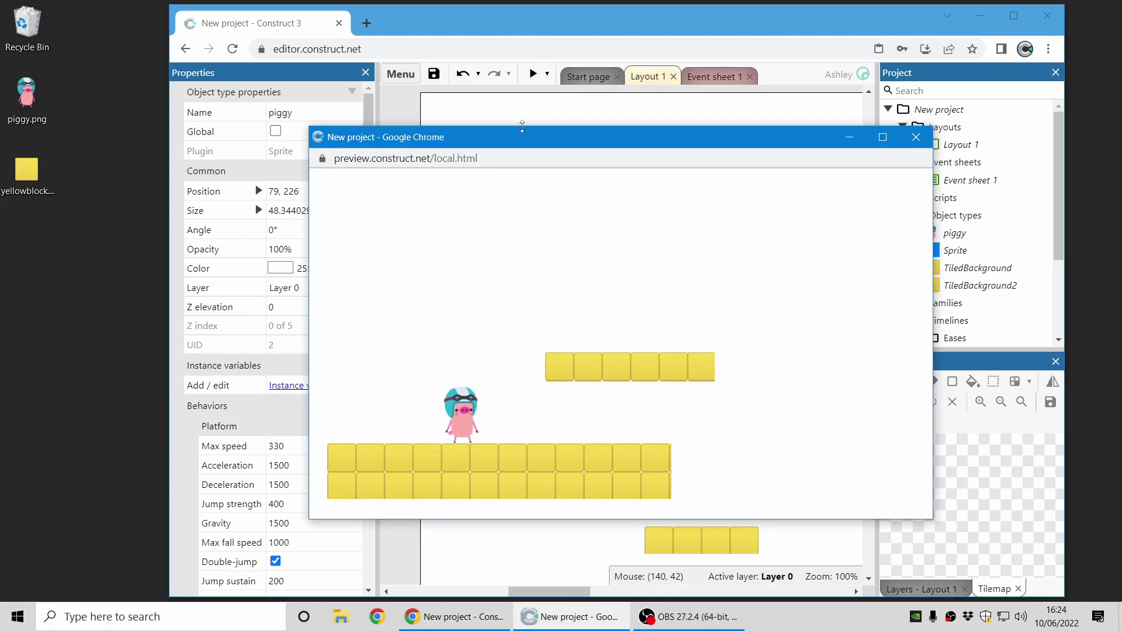
key("Up")
key("Left")
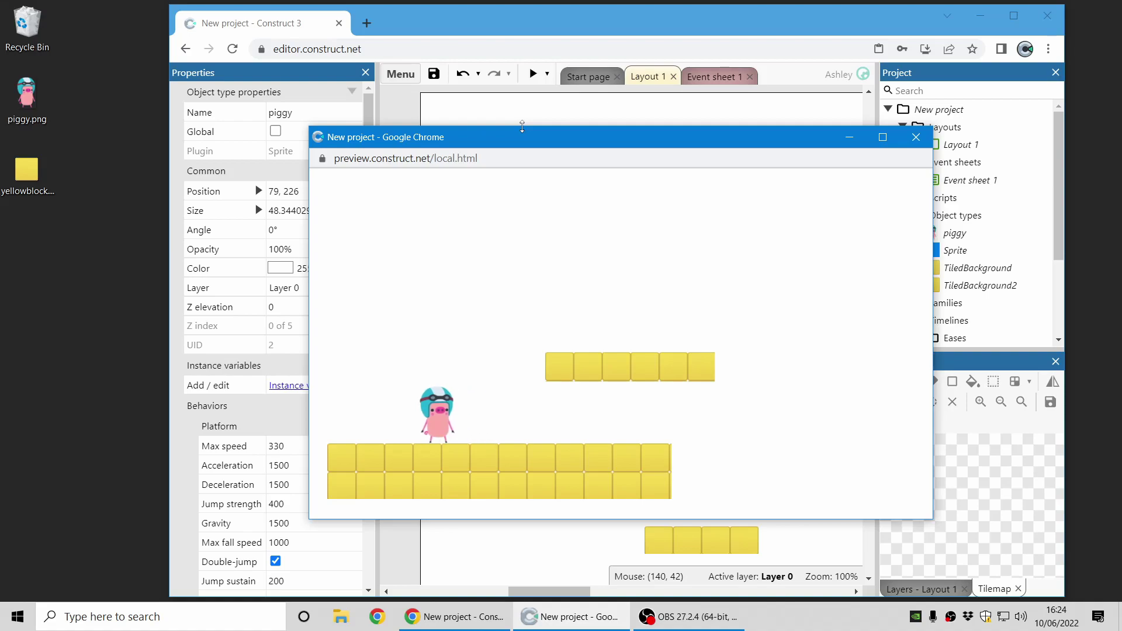
key("Right")
key("Up")
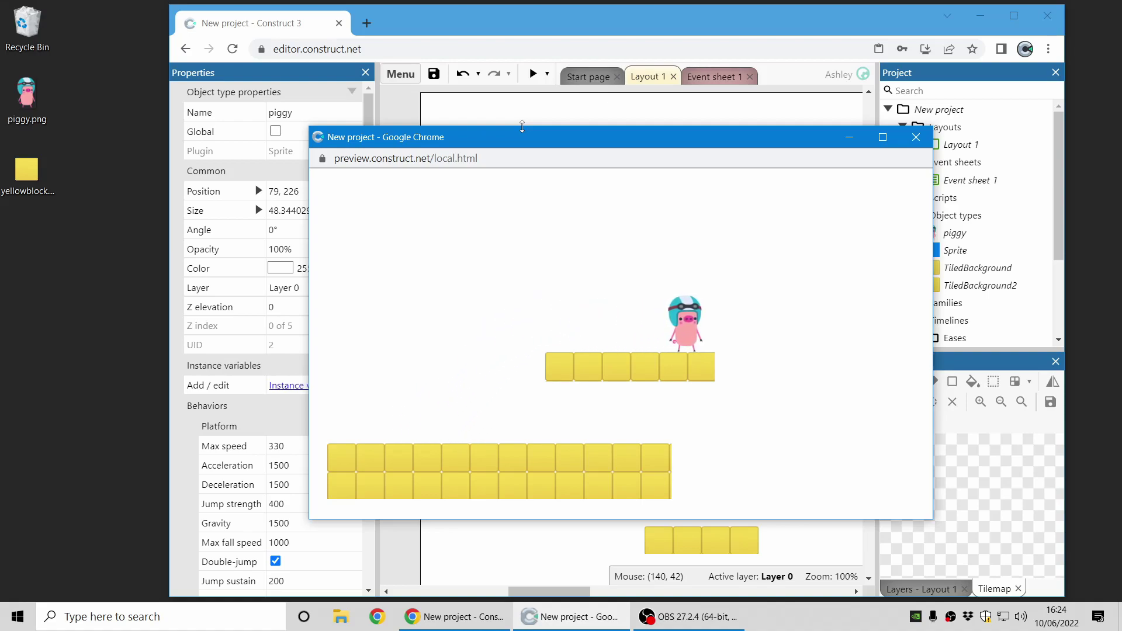
key("Left")
key("Left")
key("Right")
key("Up")
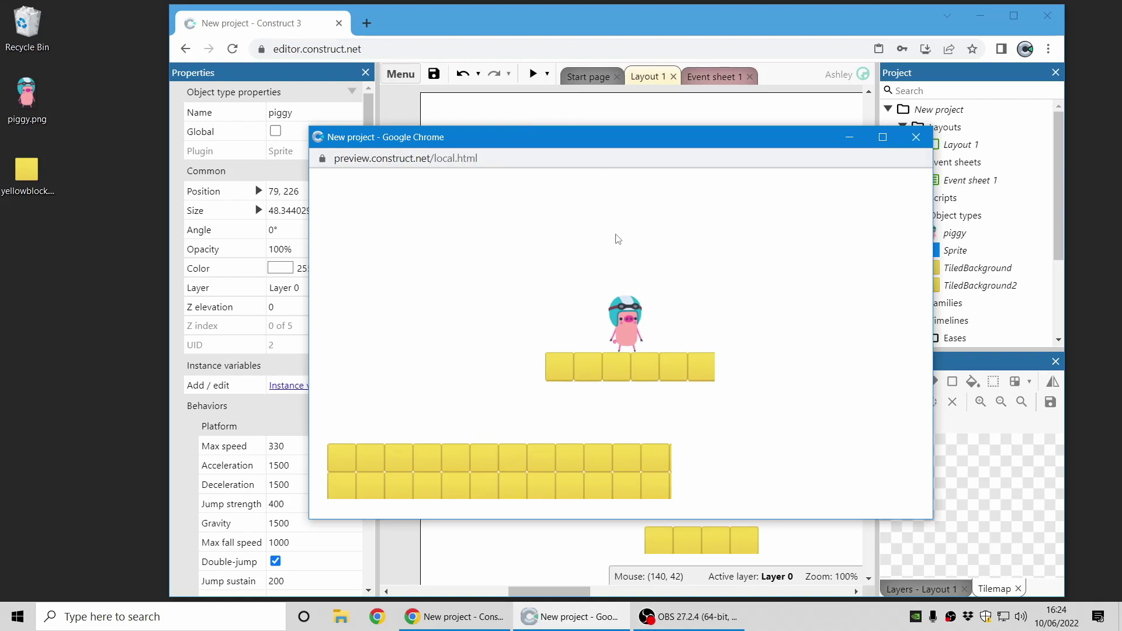
Close the preview and close the project without saving
left_click(915, 138)
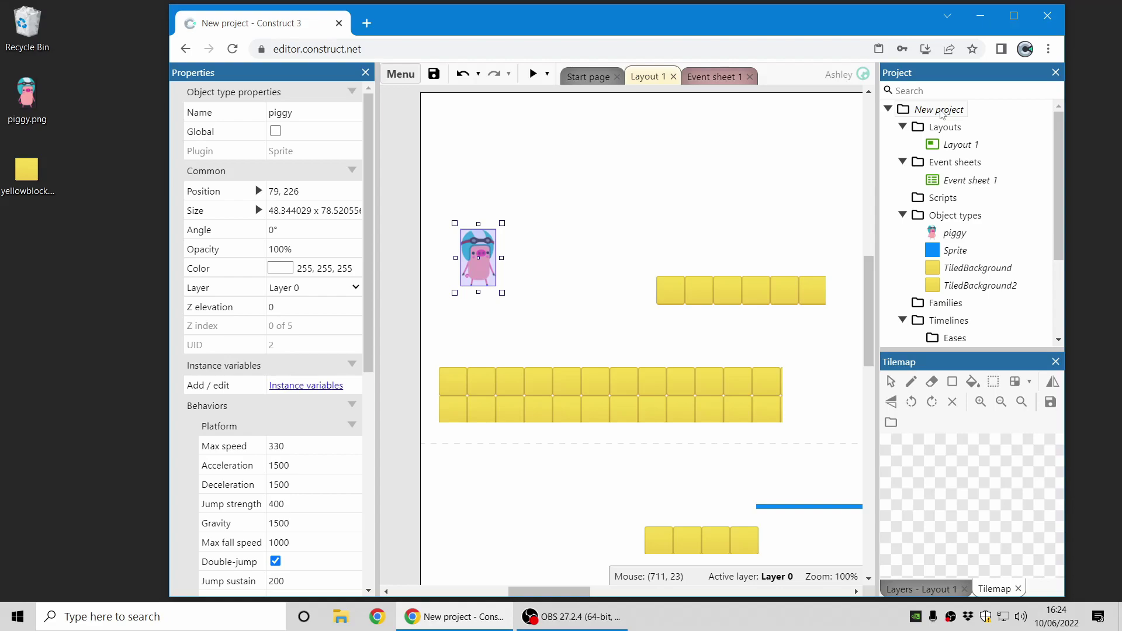
right_click(941, 112)
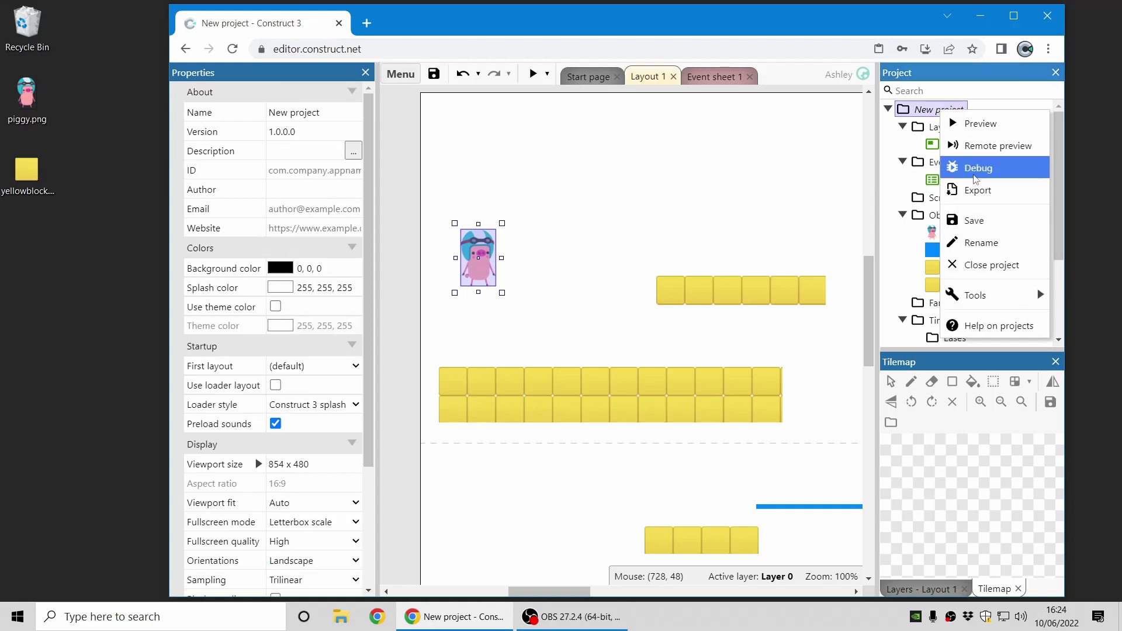
left_click(991, 266)
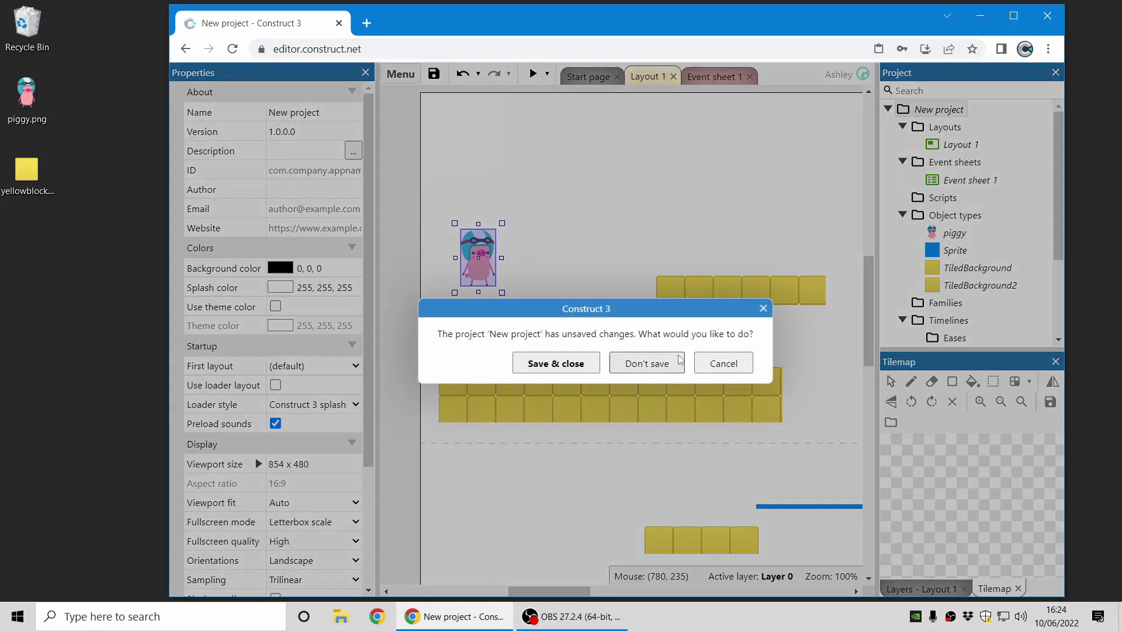
left_click(678, 368)
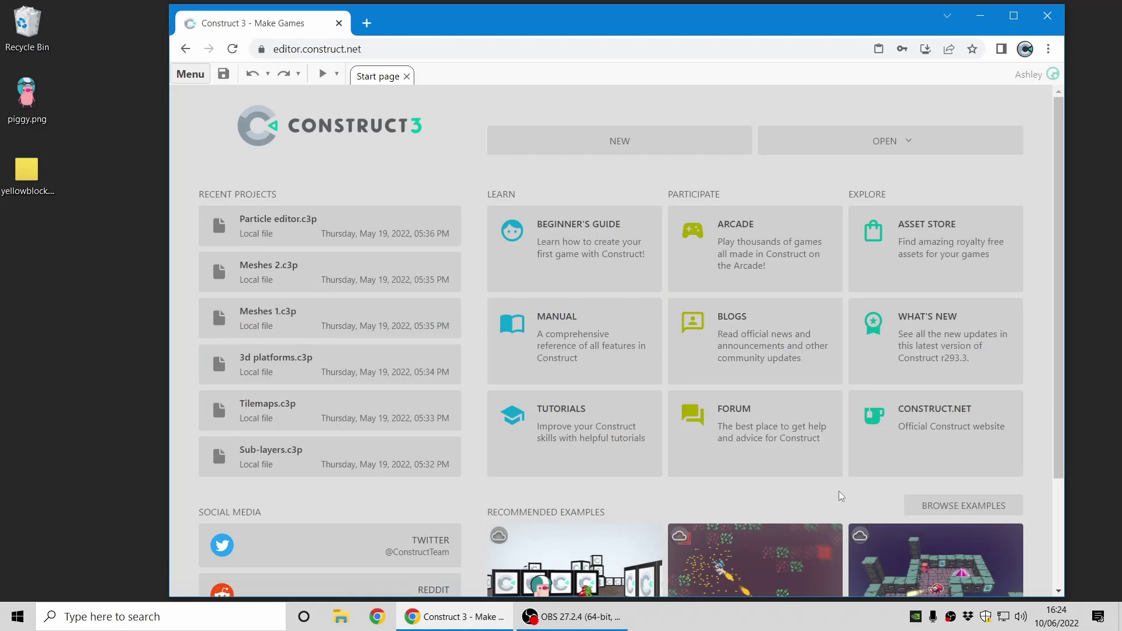
scroll(839, 491, "down", 2)
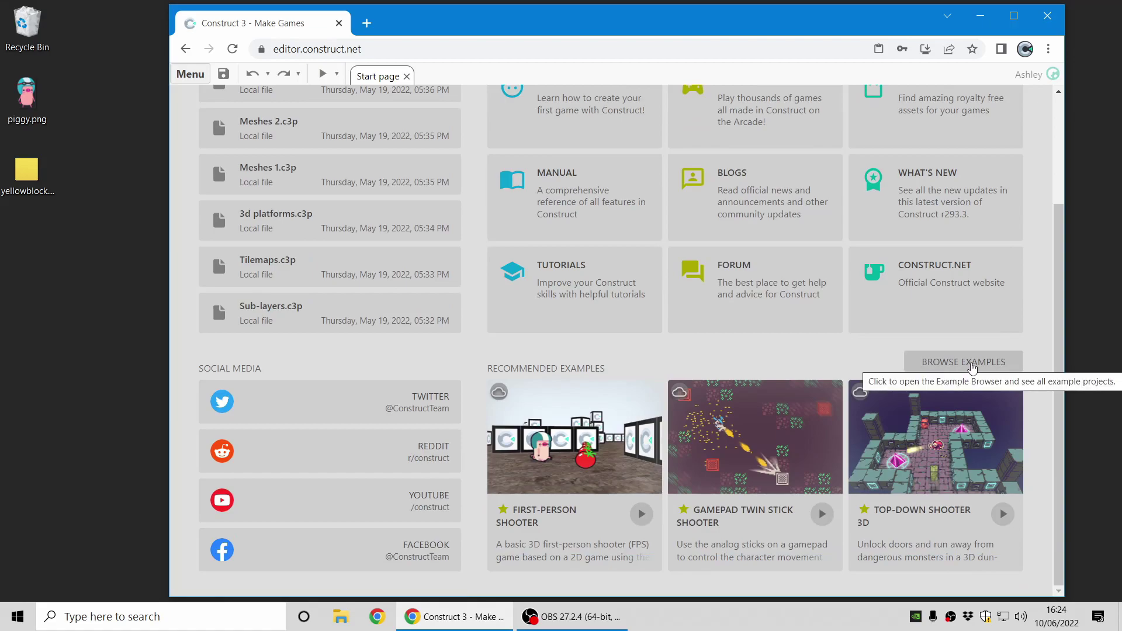
Filter the Example browser to Platform behavior examples and play Rotating Platformer
left_click(972, 366)
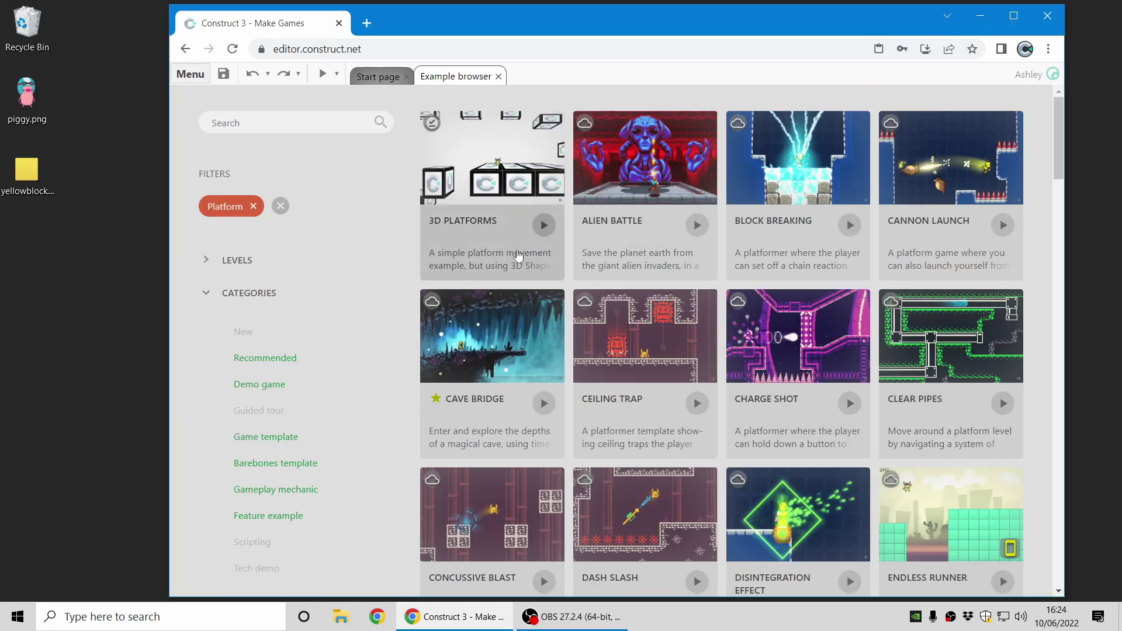
scroll(348, 296, "down", 5)
scroll(298, 346, "down", 1)
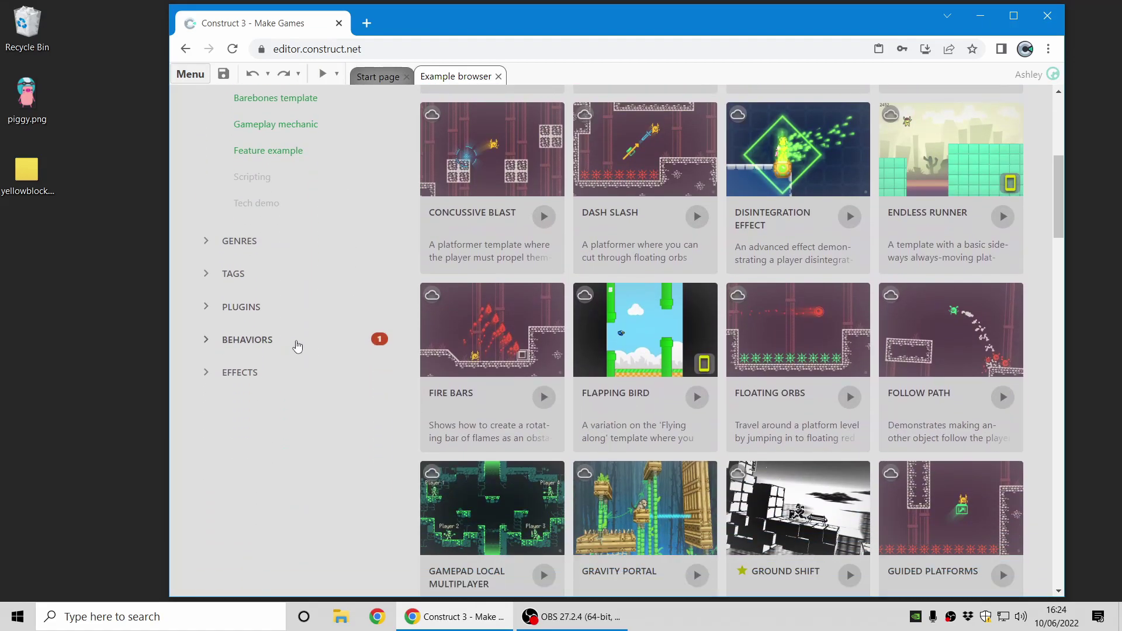
left_click(259, 340)
scroll(279, 300, "up", 2)
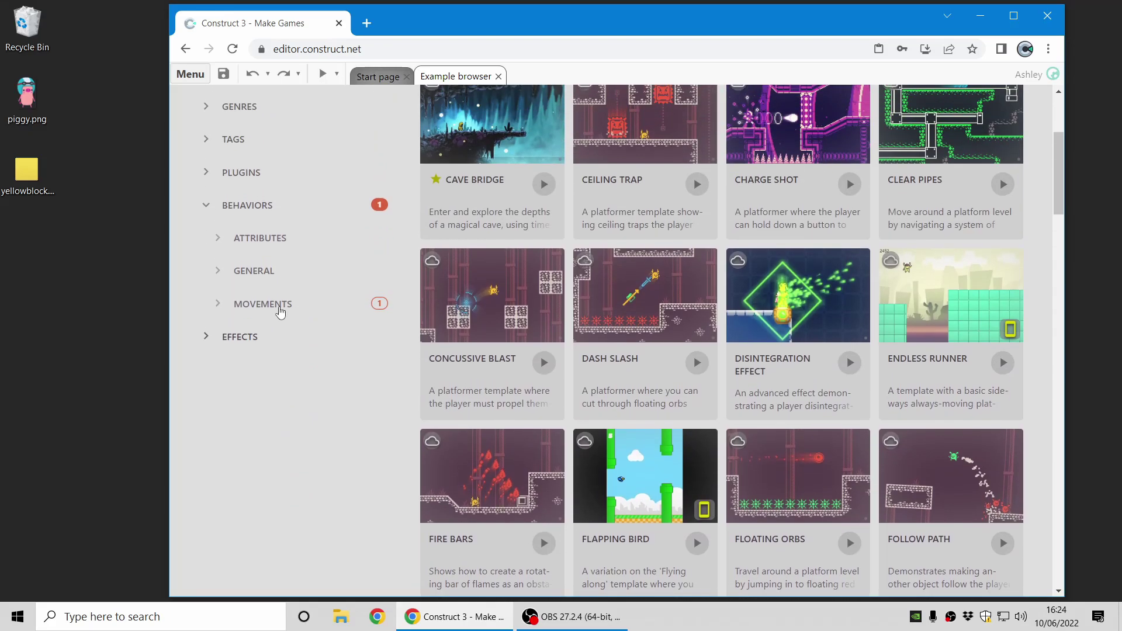
scroll(239, 449, "down", 2)
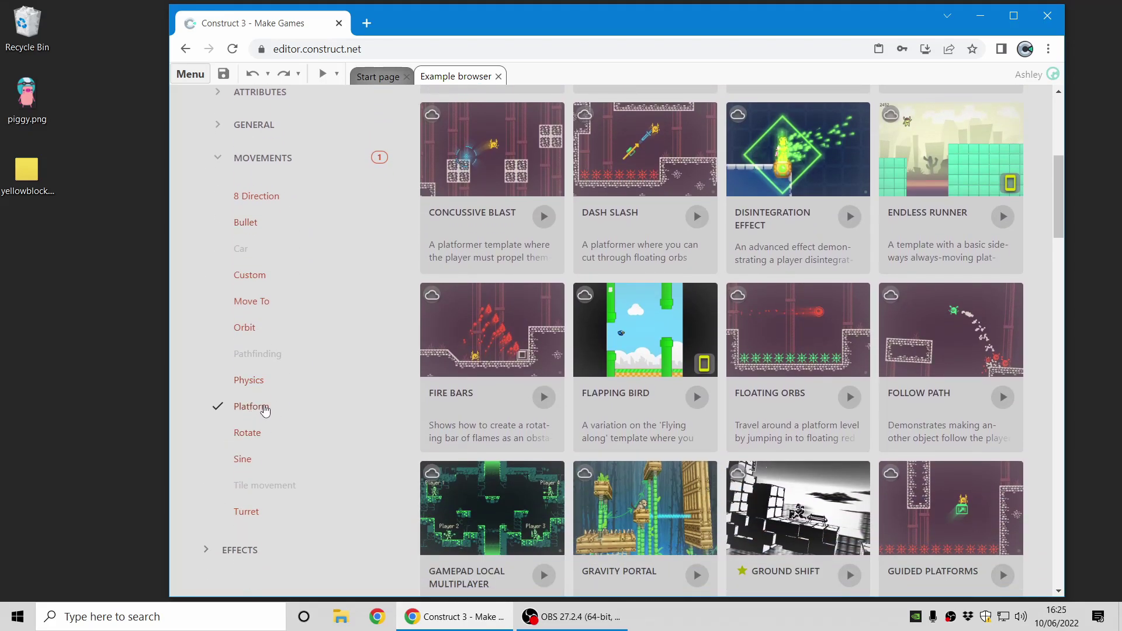
scroll(754, 338, "up", 5)
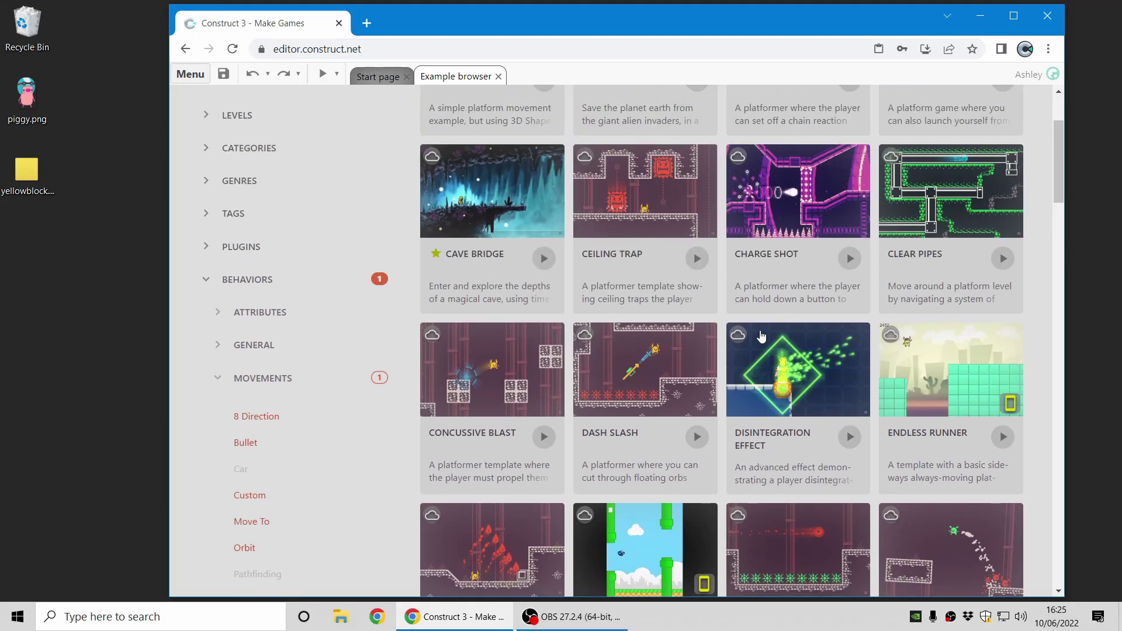
scroll(852, 302, "down", 18)
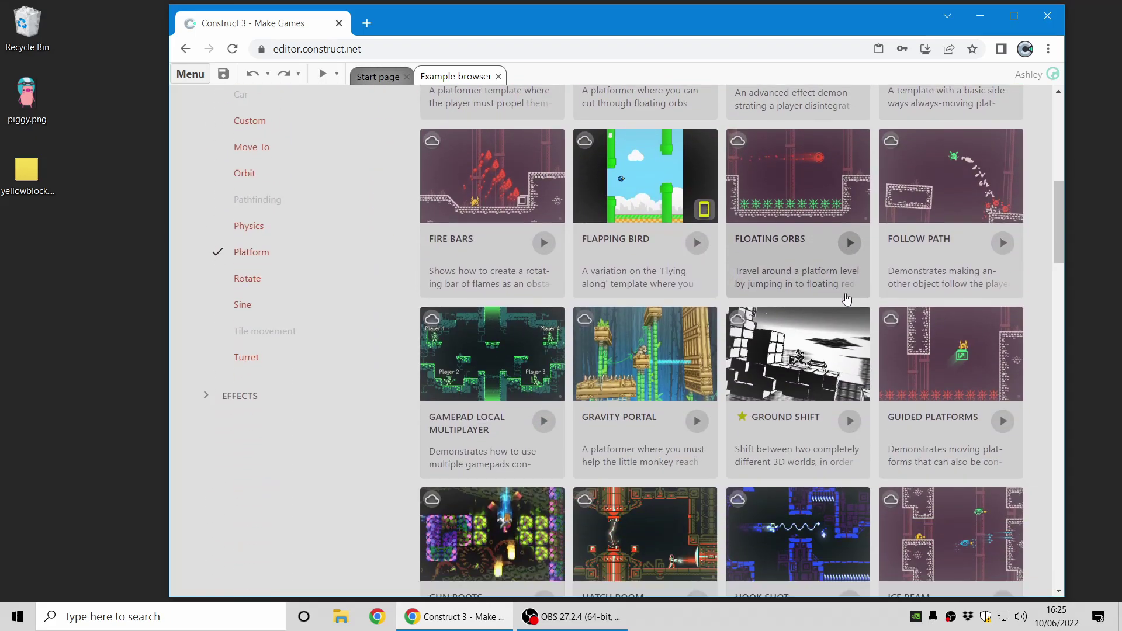
scroll(844, 297, "down", 13)
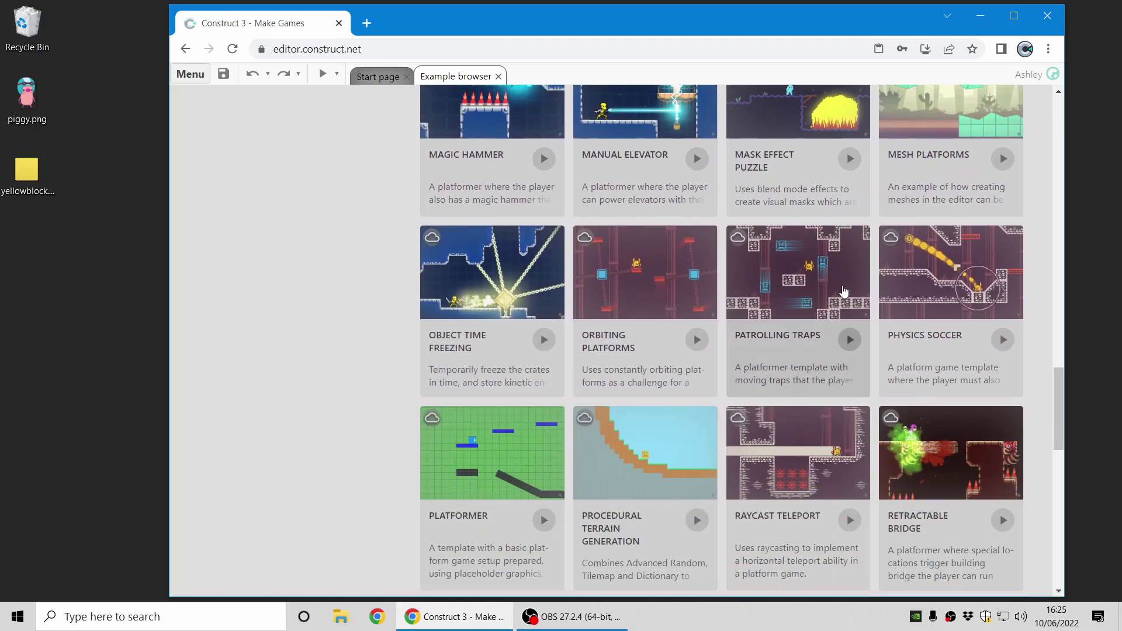
scroll(842, 295, "down", 5)
scroll(841, 295, "up", 5)
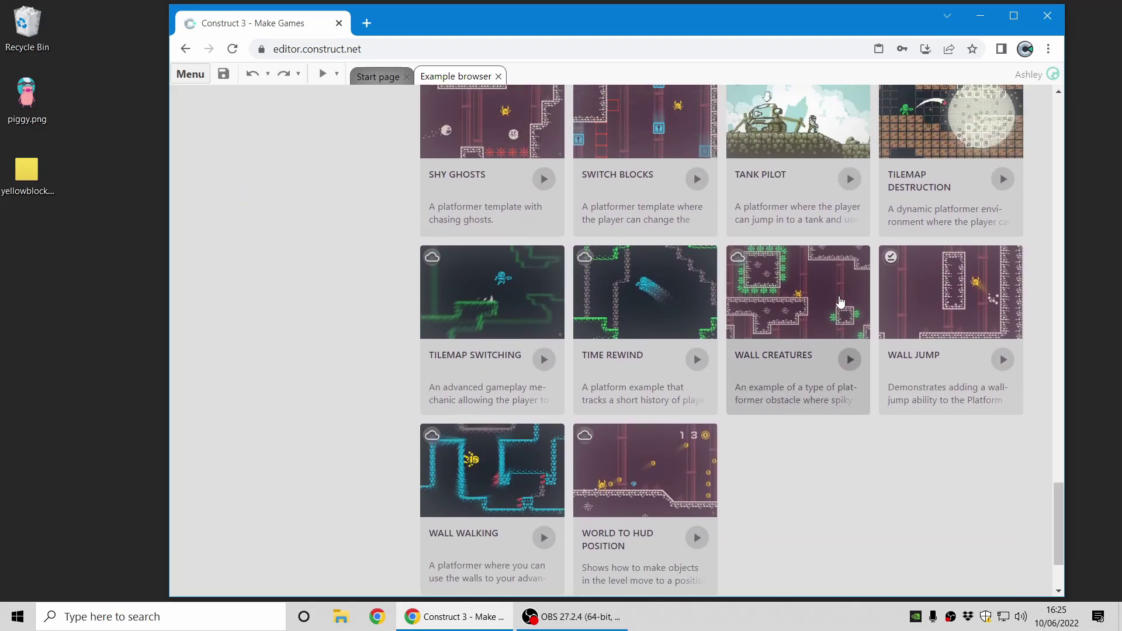
left_click(543, 276)
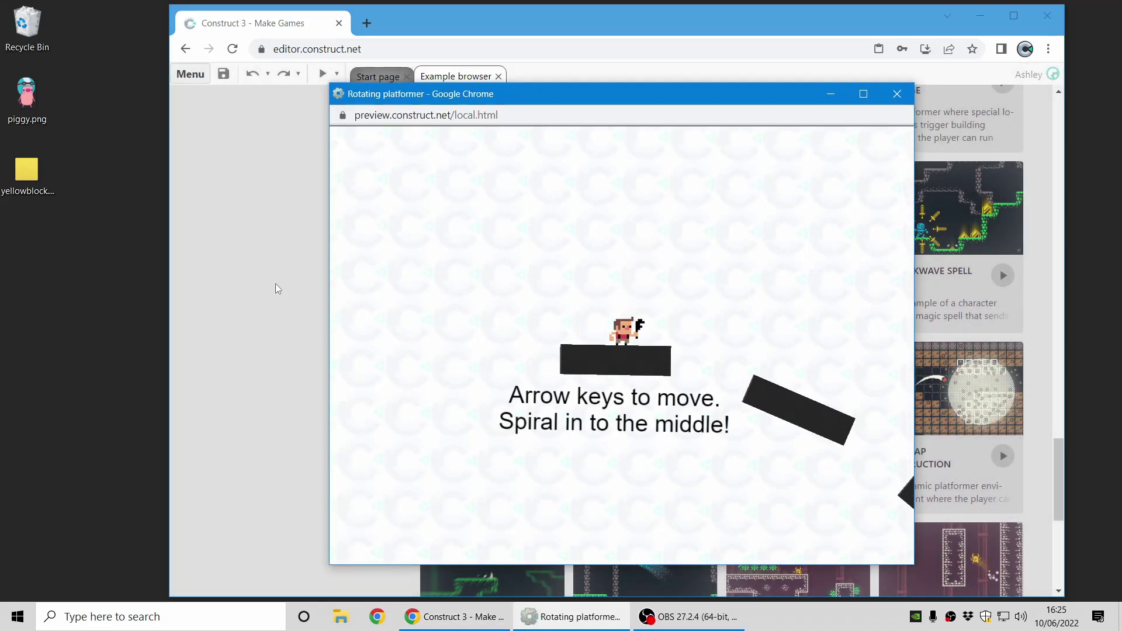
key("Up")
key("Right")
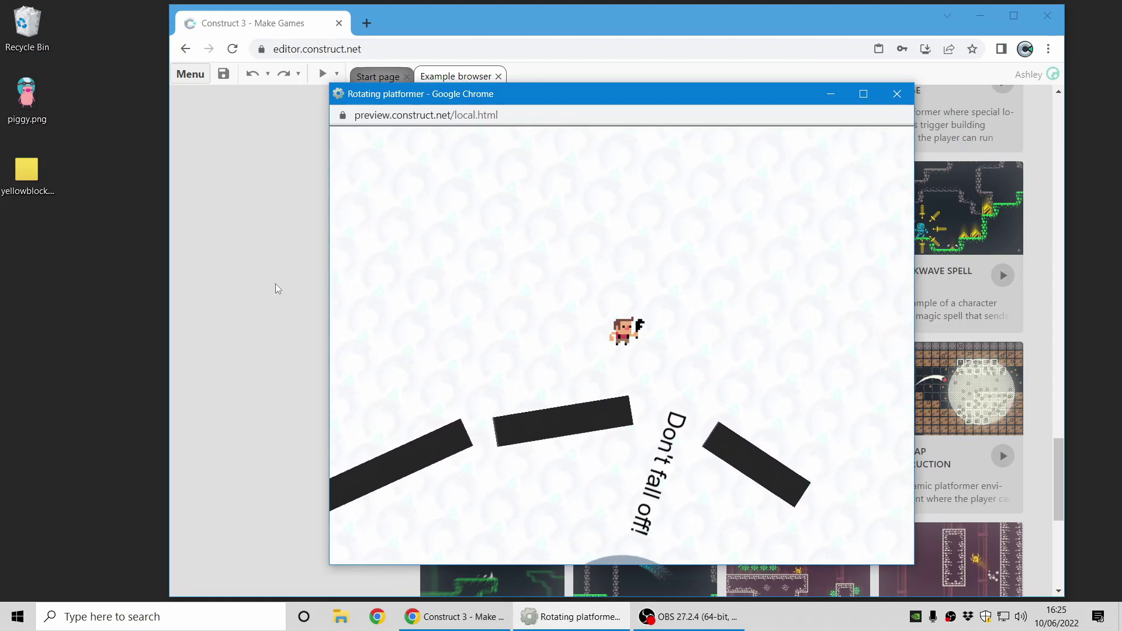
left_click(897, 94)
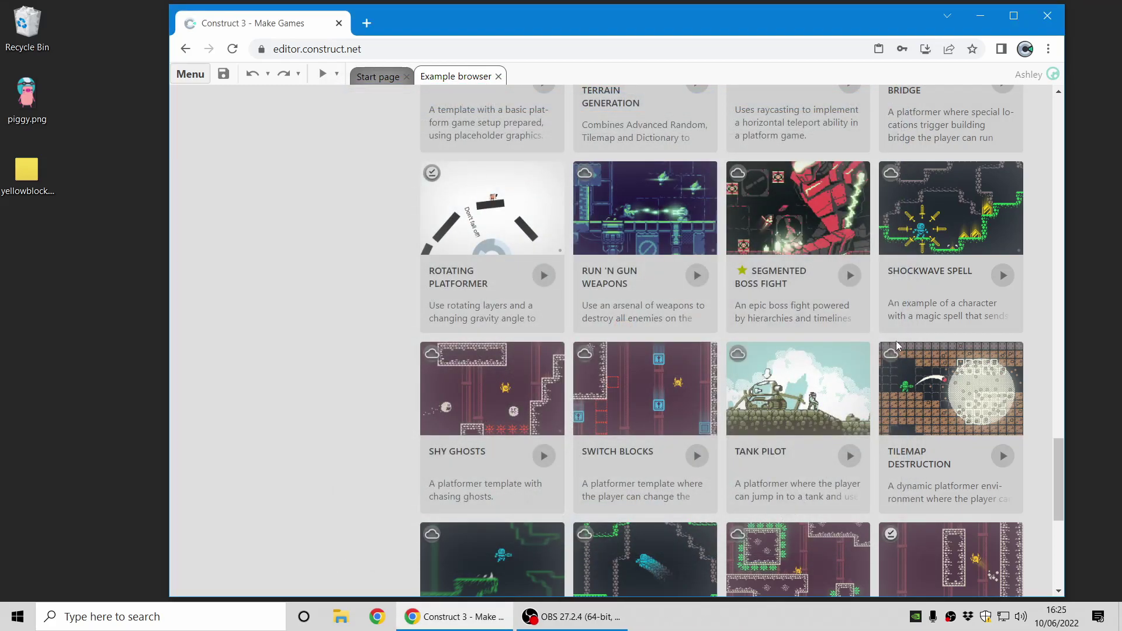
scroll(897, 347, "up", 5)
scroll(898, 354, "up", 20)
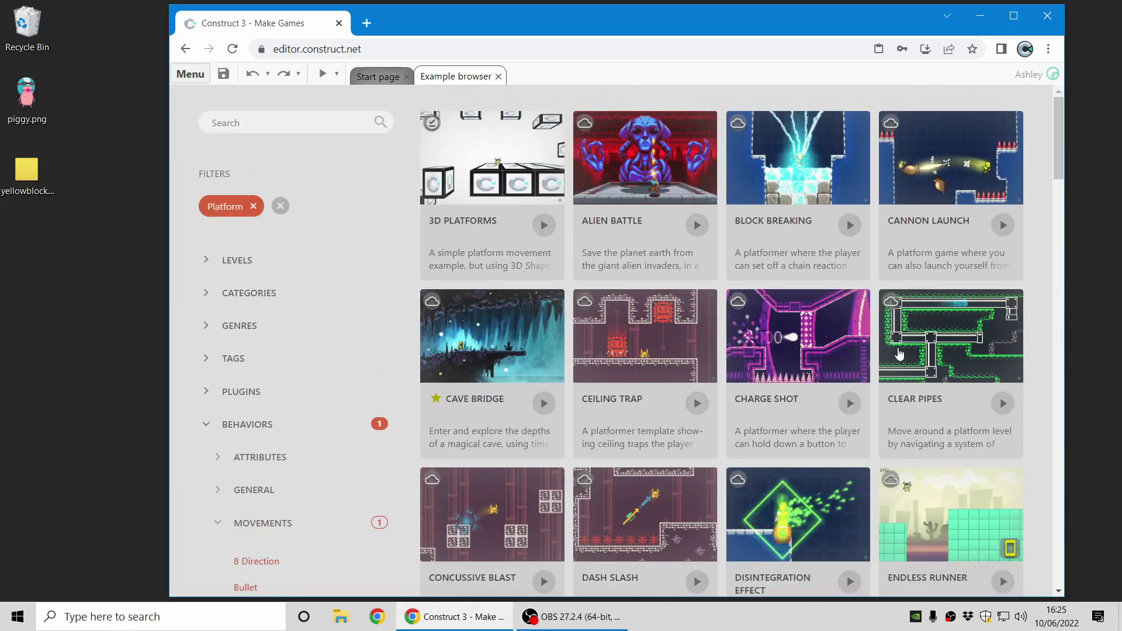
left_click_drag(1058, 158, 1051, 564)
scroll(959, 424, "up", 1)
left_click(1002, 309)
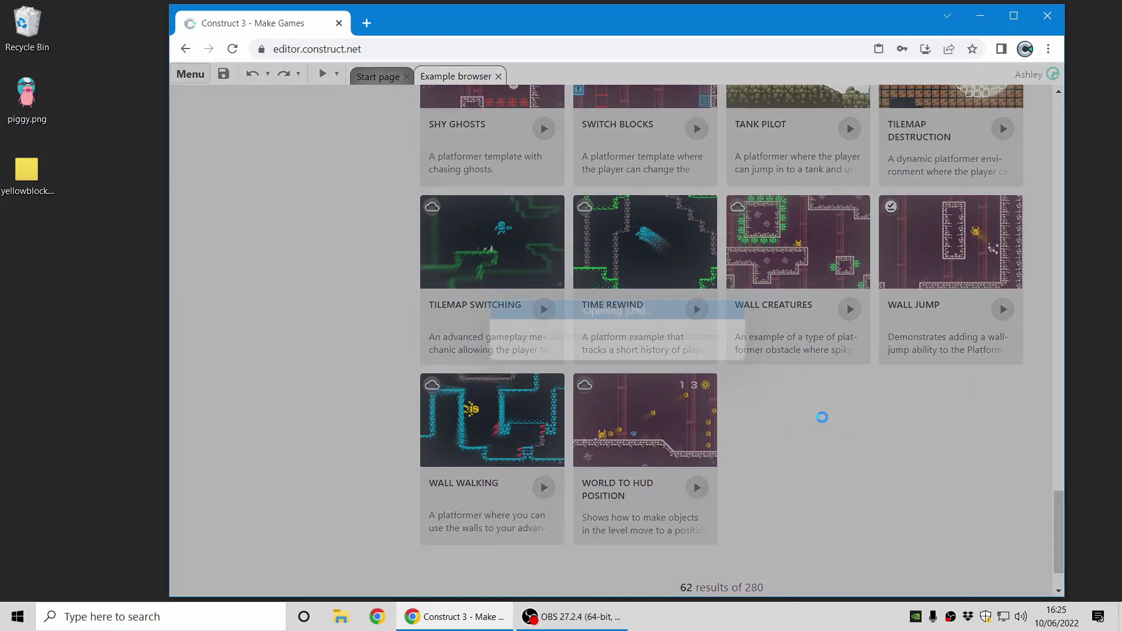
key("Right")
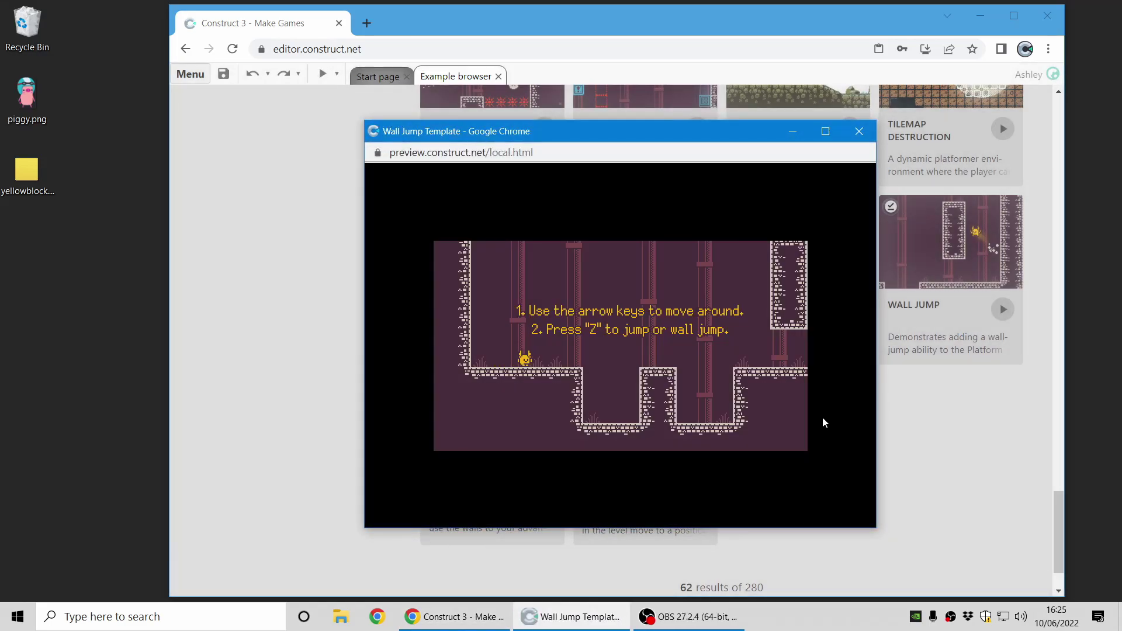
key("z")
key("z")
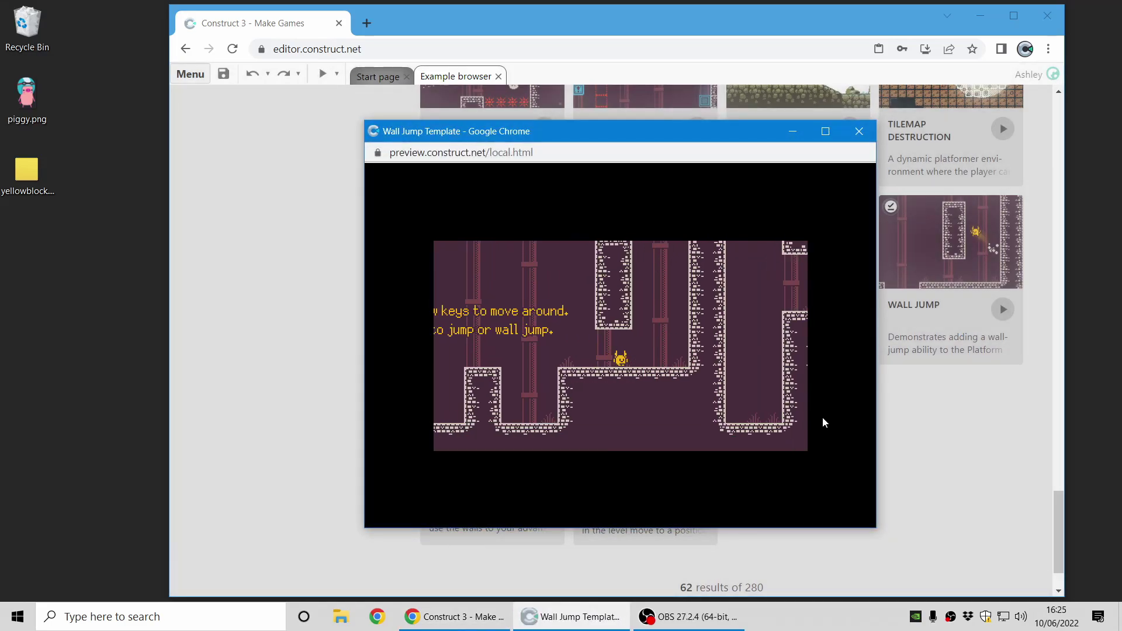
key("Up")
key("Right")
key("Up")
key("Up")
key("Up")
key("Up")
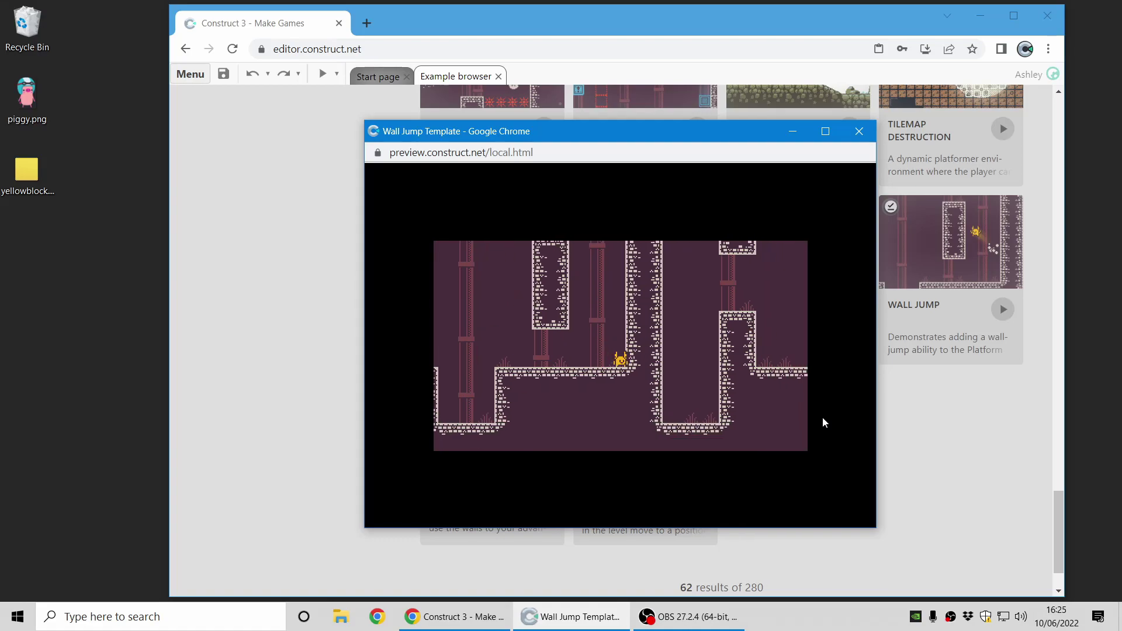
key("Up")
key("Up")
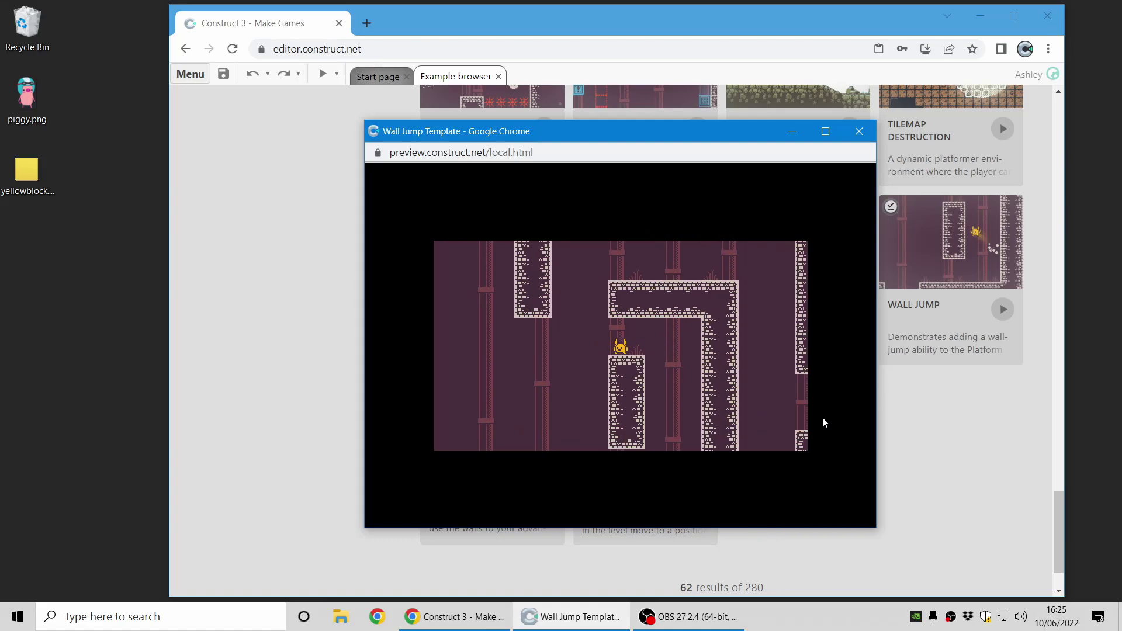
key("Right")
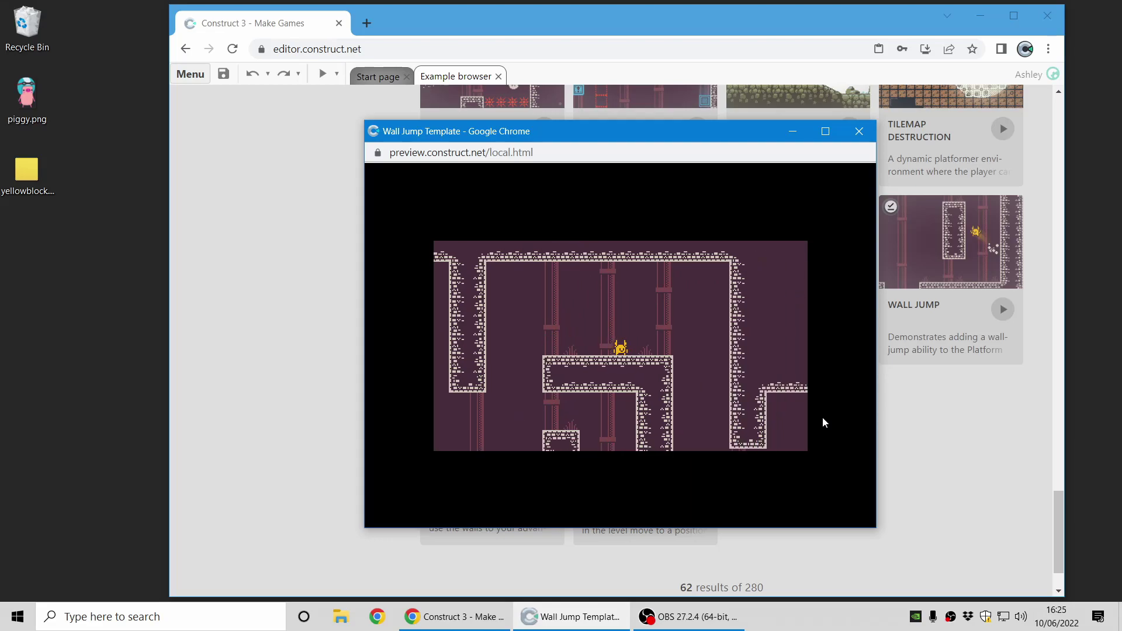
left_click(859, 132)
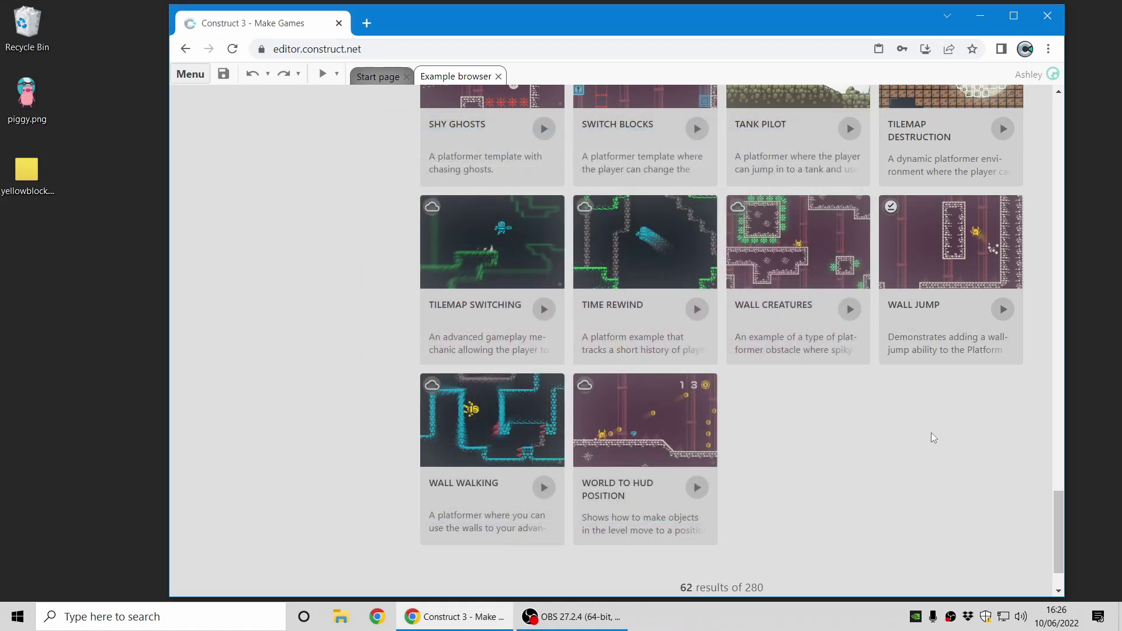
scroll(906, 433, "up", 4)
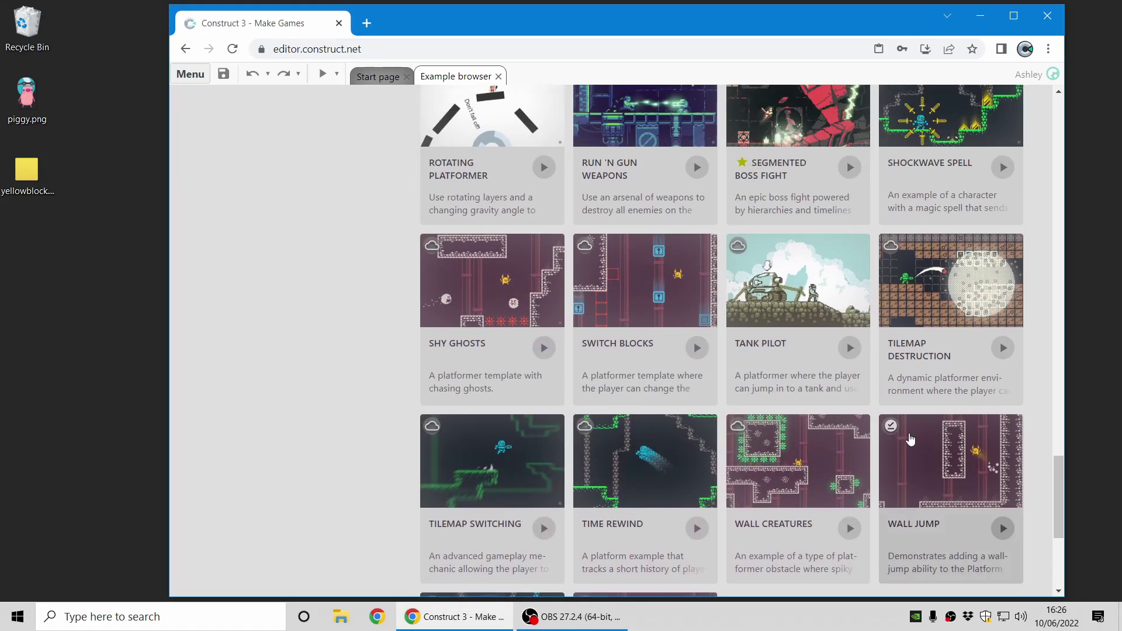
scroll(910, 439, "up", 5)
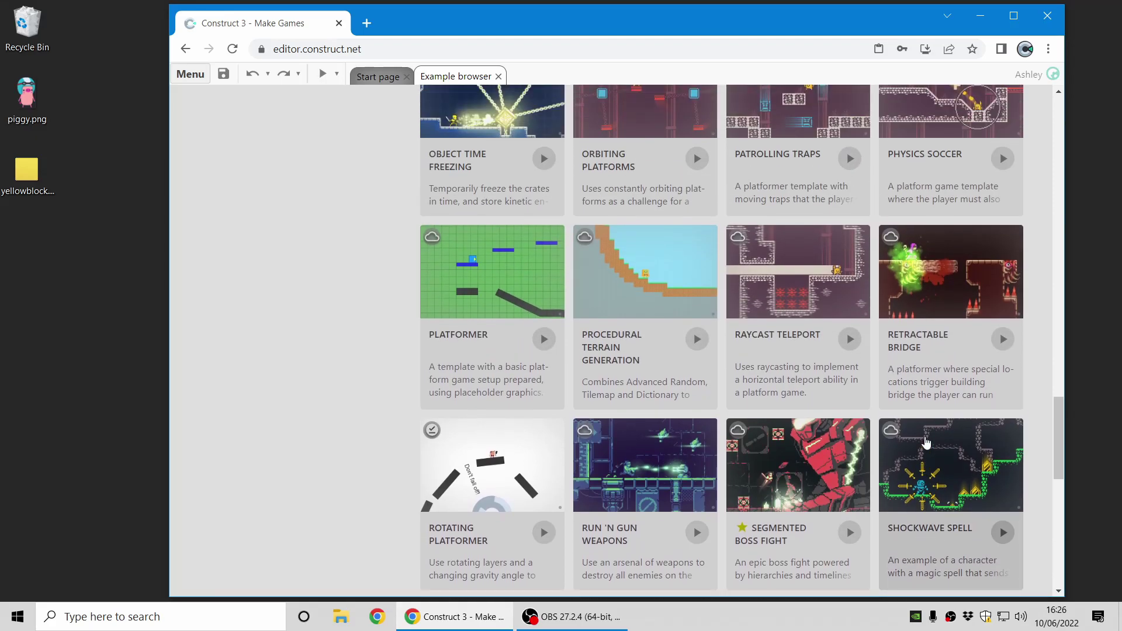
scroll(925, 443, "up", 3)
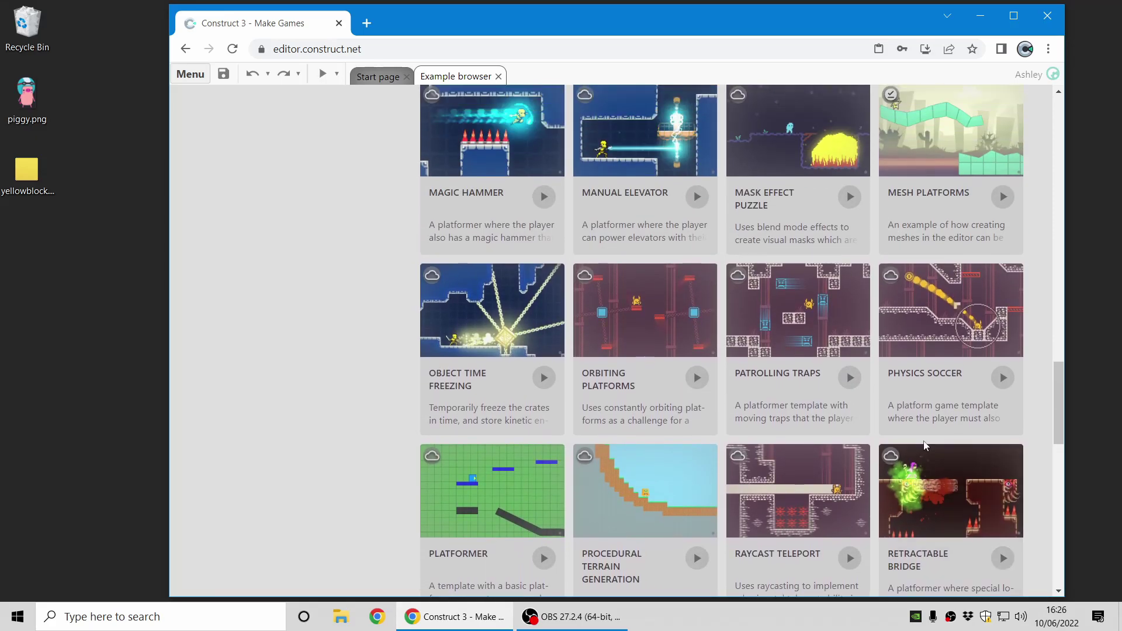
scroll(924, 445, "up", 1)
scroll(941, 418, "up", 1)
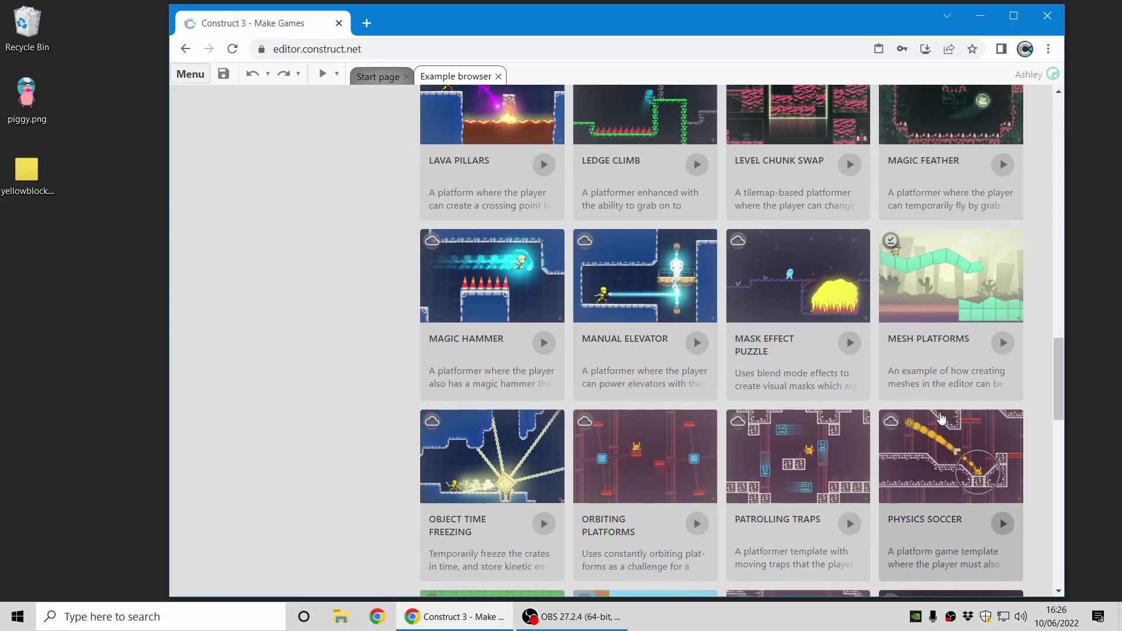
left_click(1002, 343)
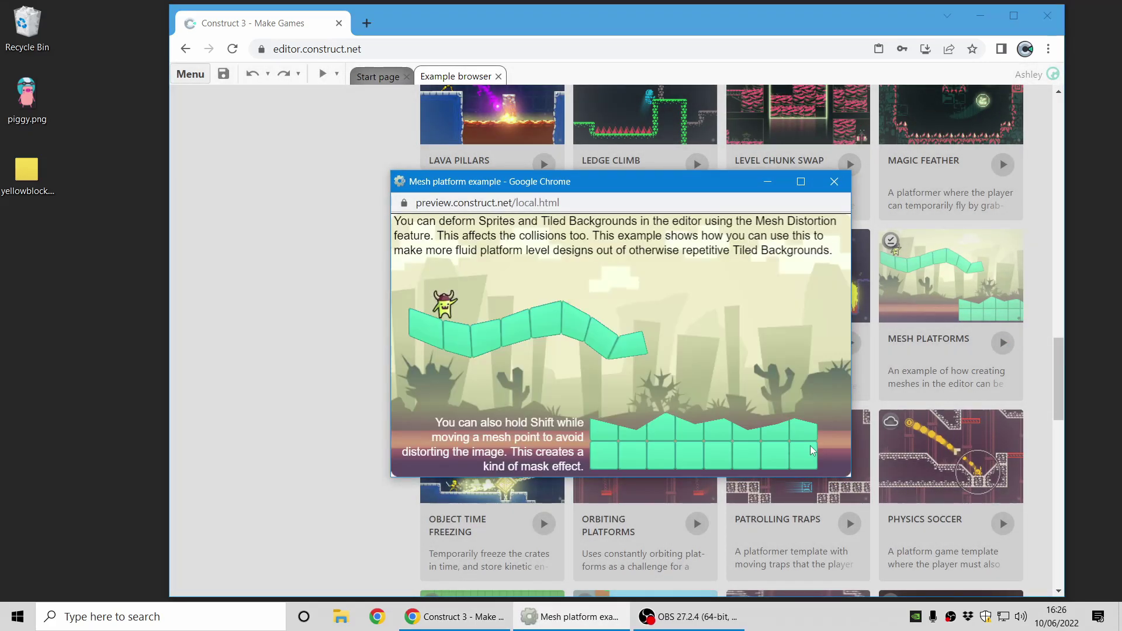
key("Right")
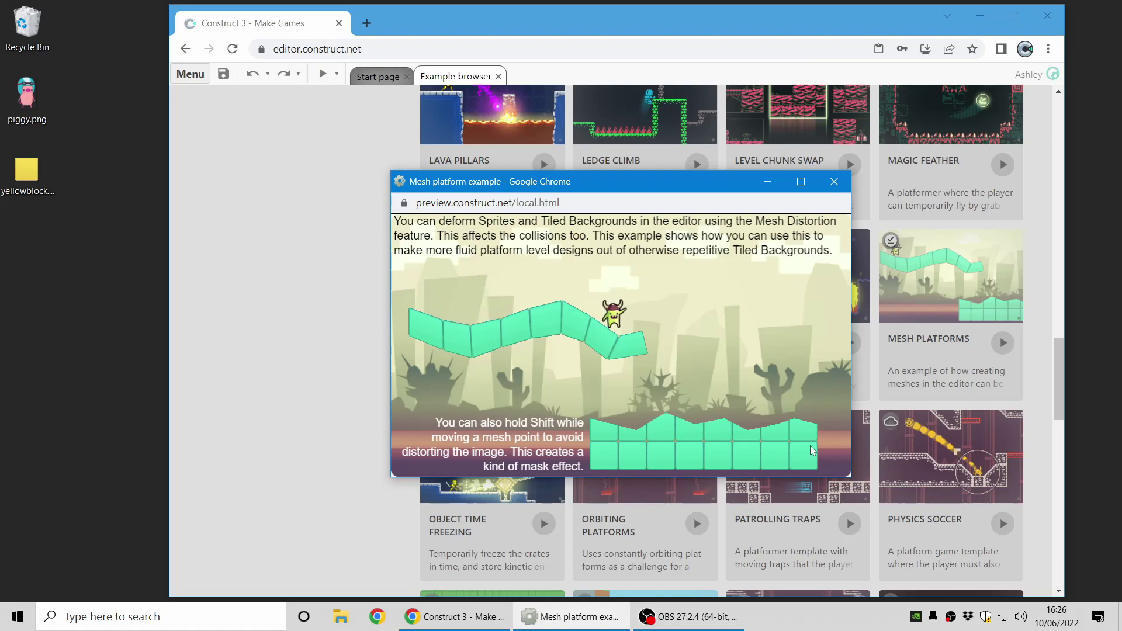
key("Left")
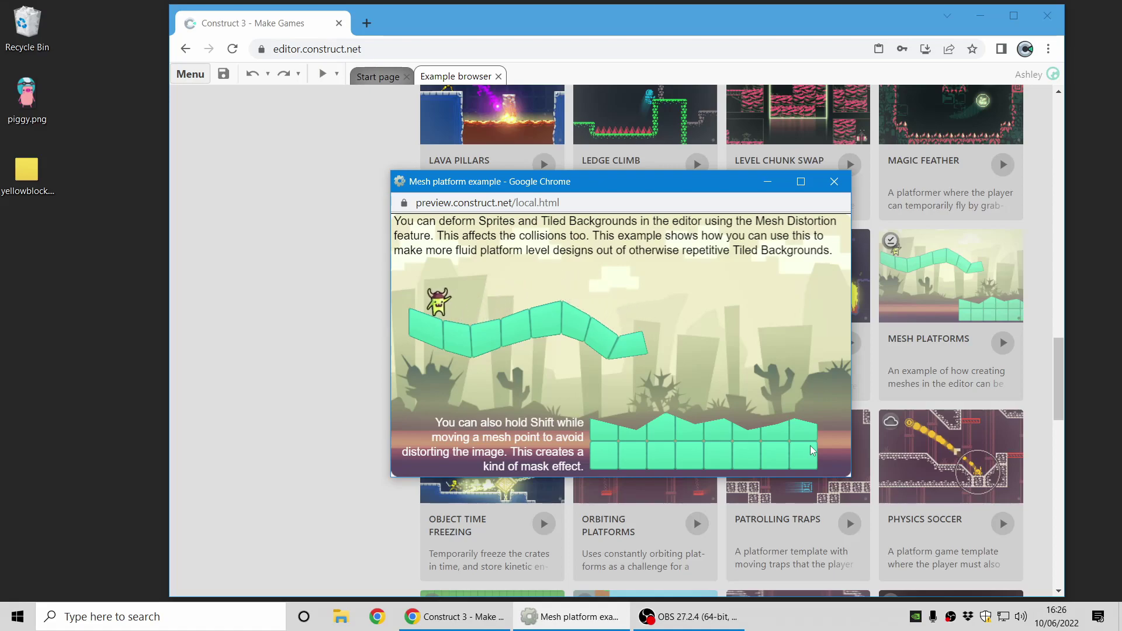
key("Right")
key("Left")
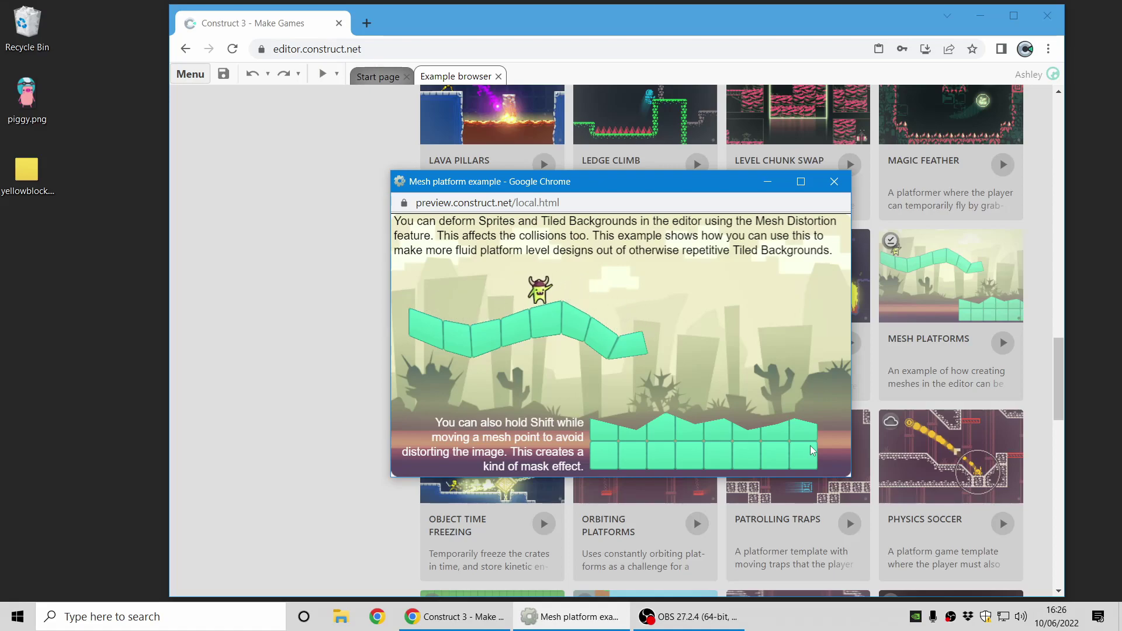
key("Right")
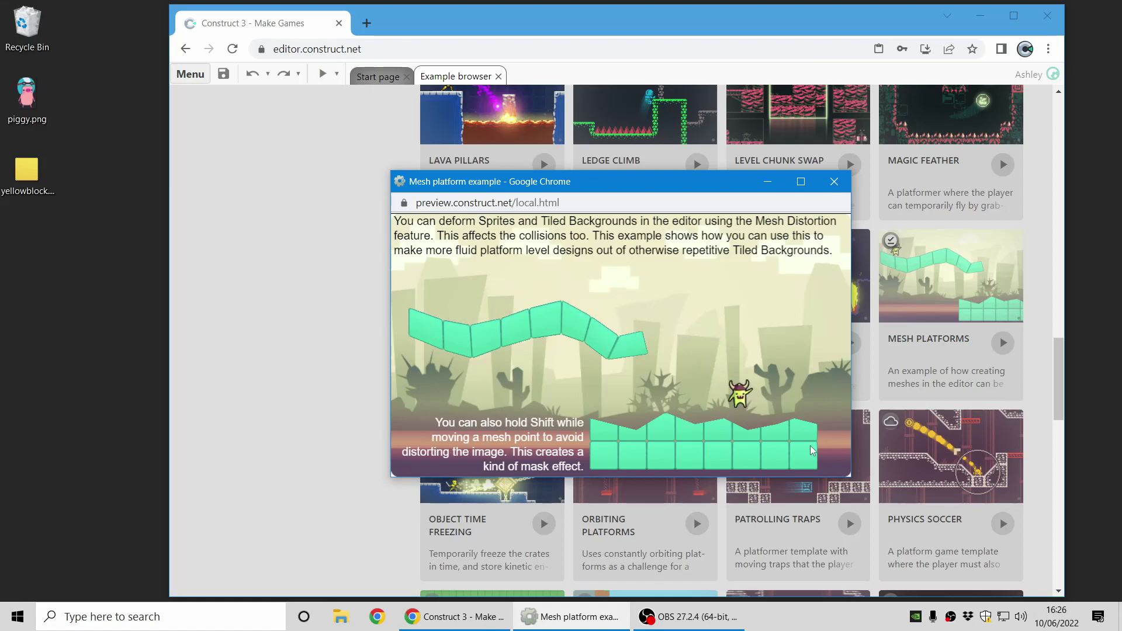
key("Up")
key("Left")
key("Right")
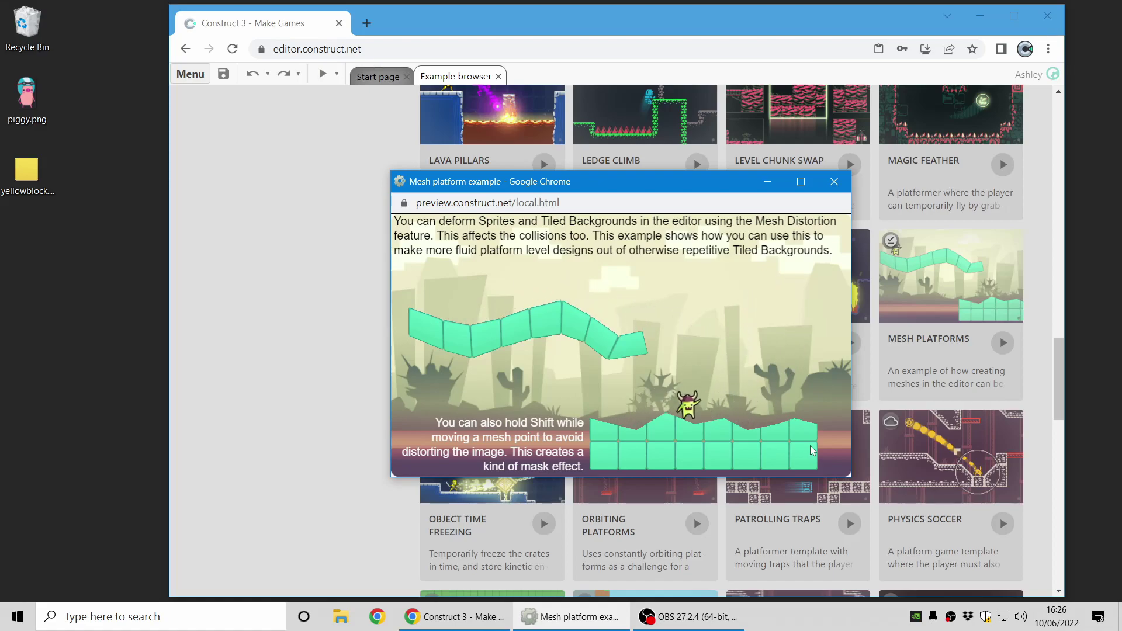
left_click(834, 181)
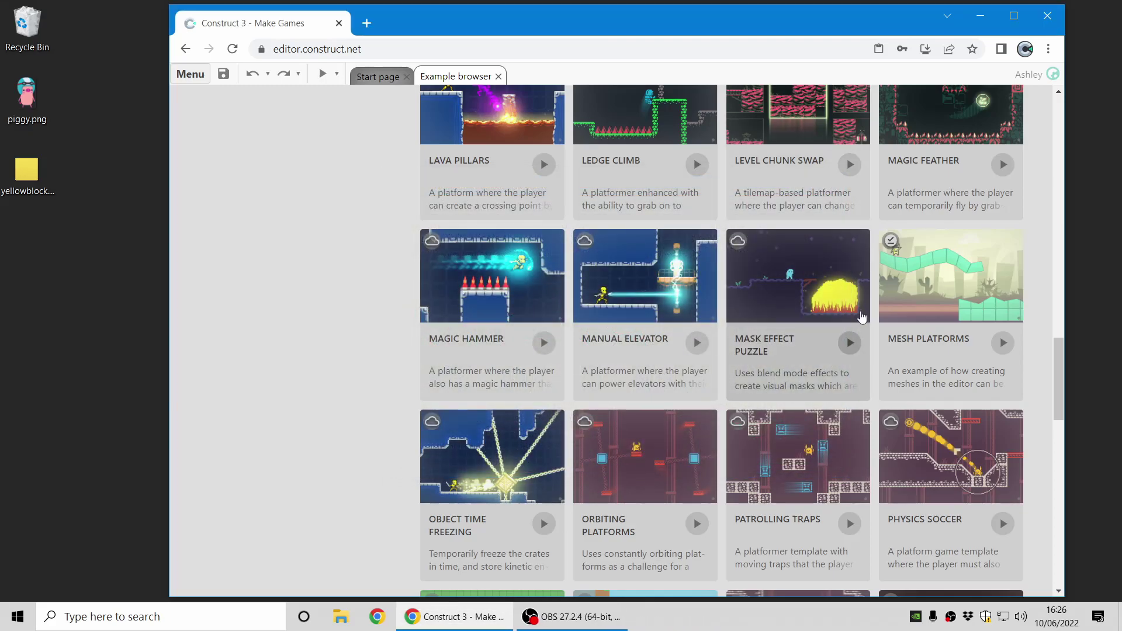
scroll(860, 321, "up", 2)
scroll(939, 347, "up", 5)
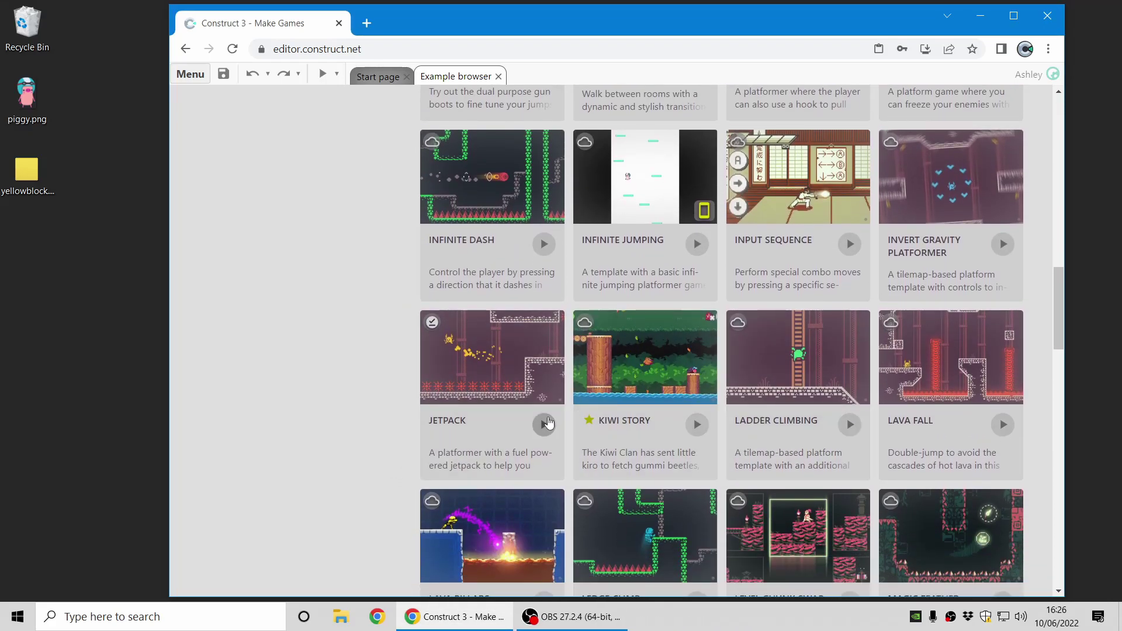
left_click(543, 424)
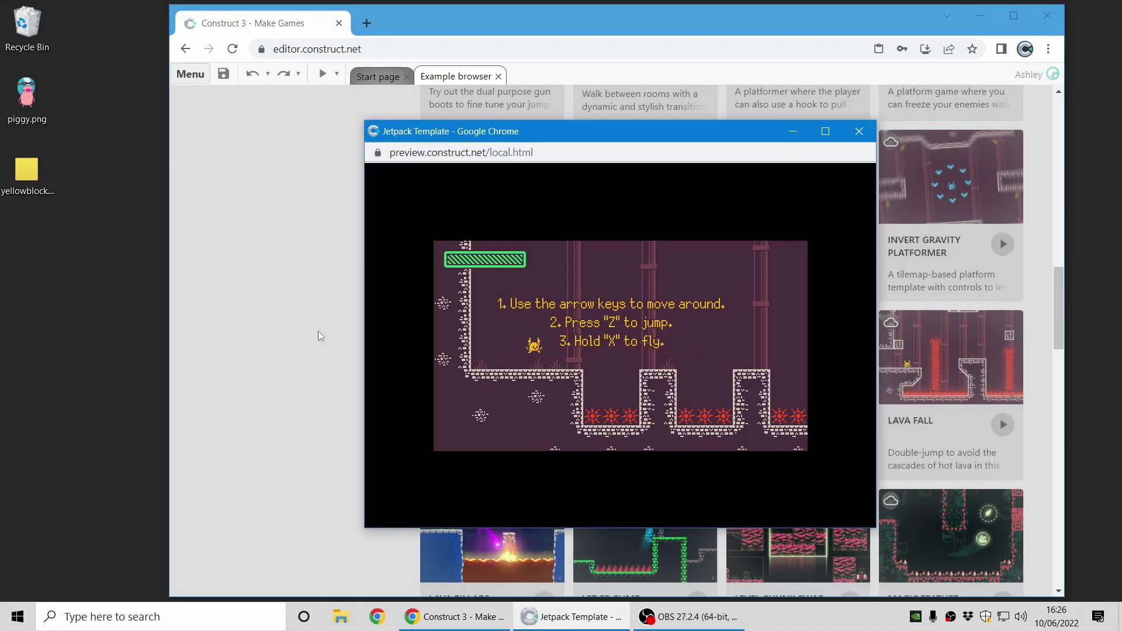
key("Left")
key("Right")
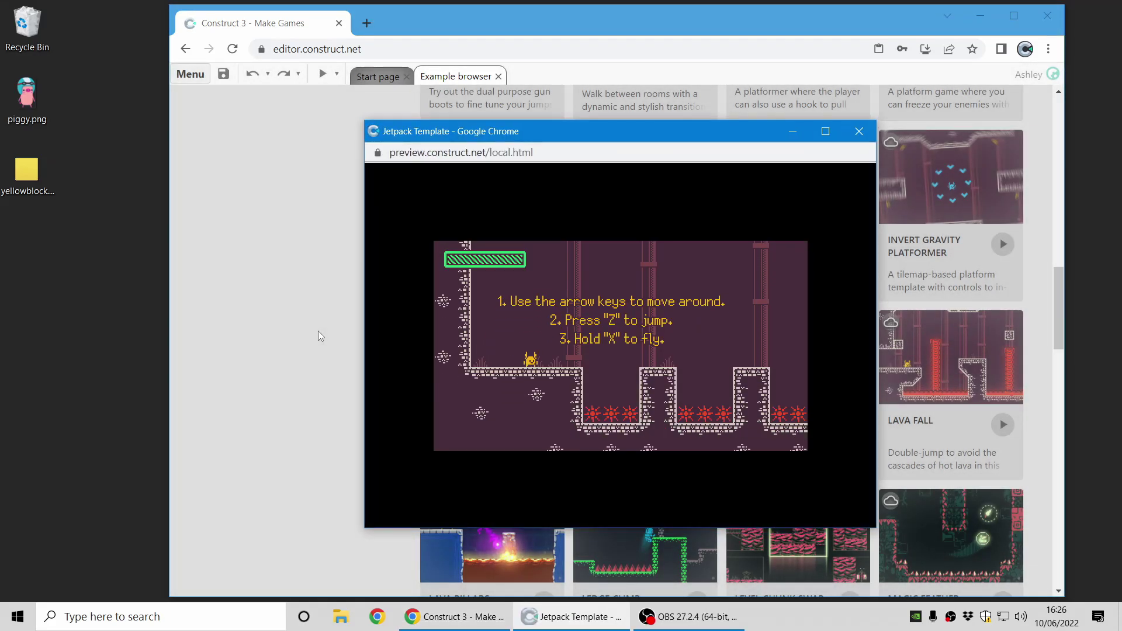
key("x")
key("Right")
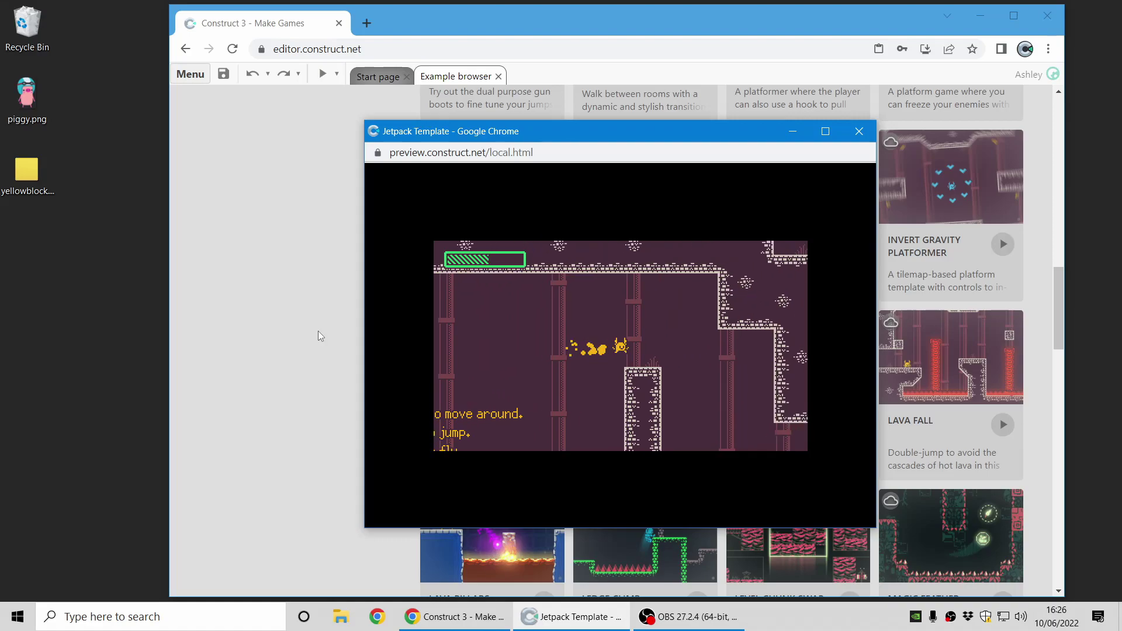
key("Right")
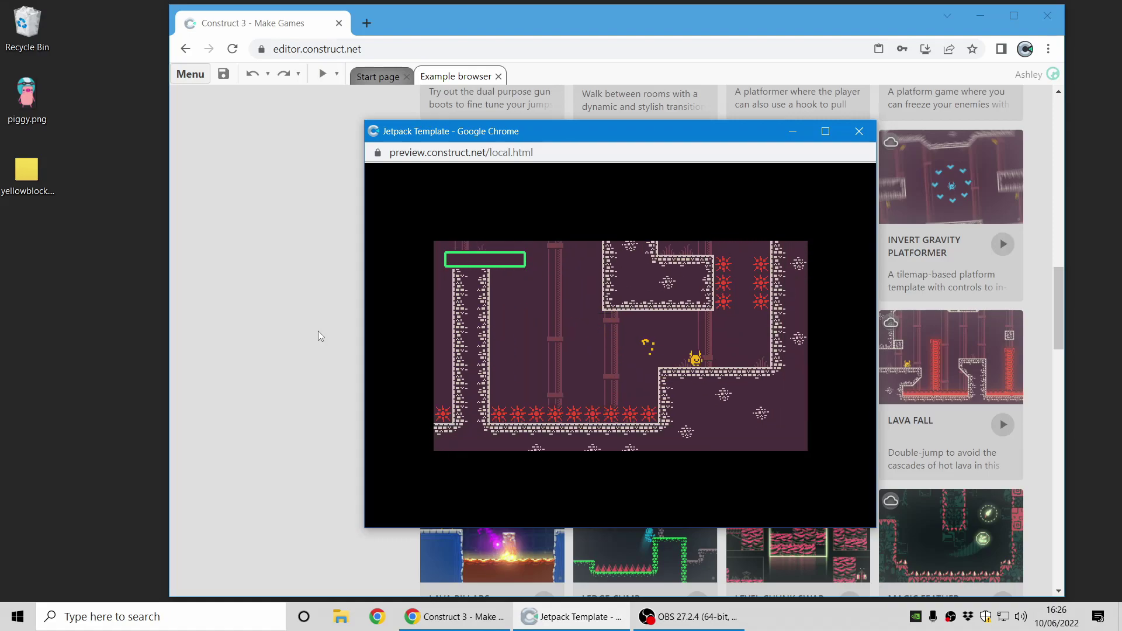
key("Left")
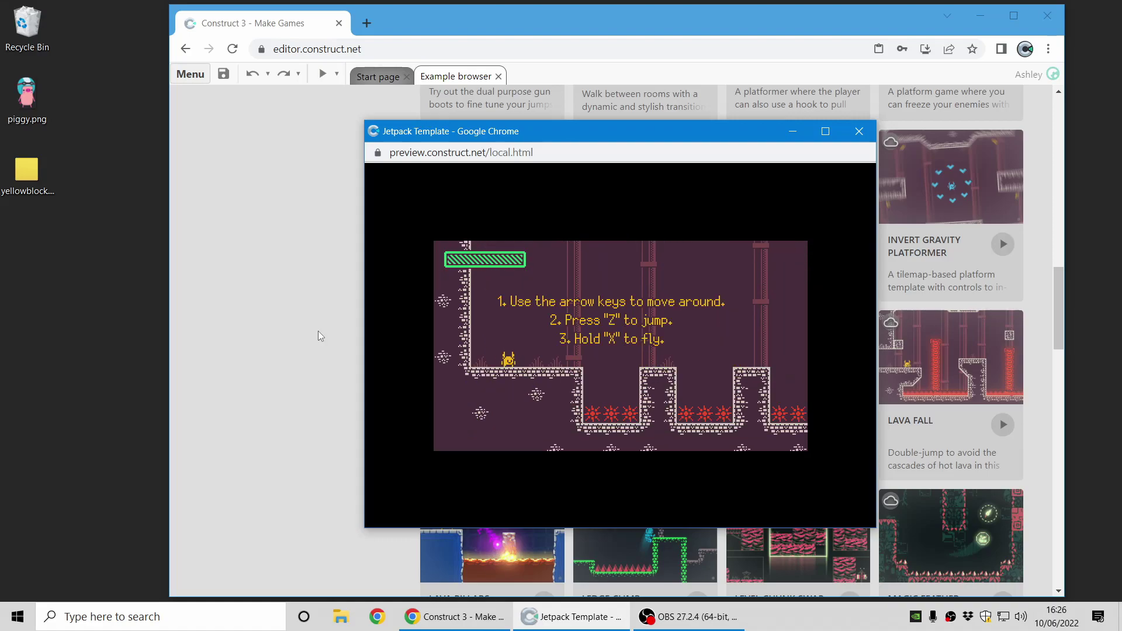
key("ctrl+w")
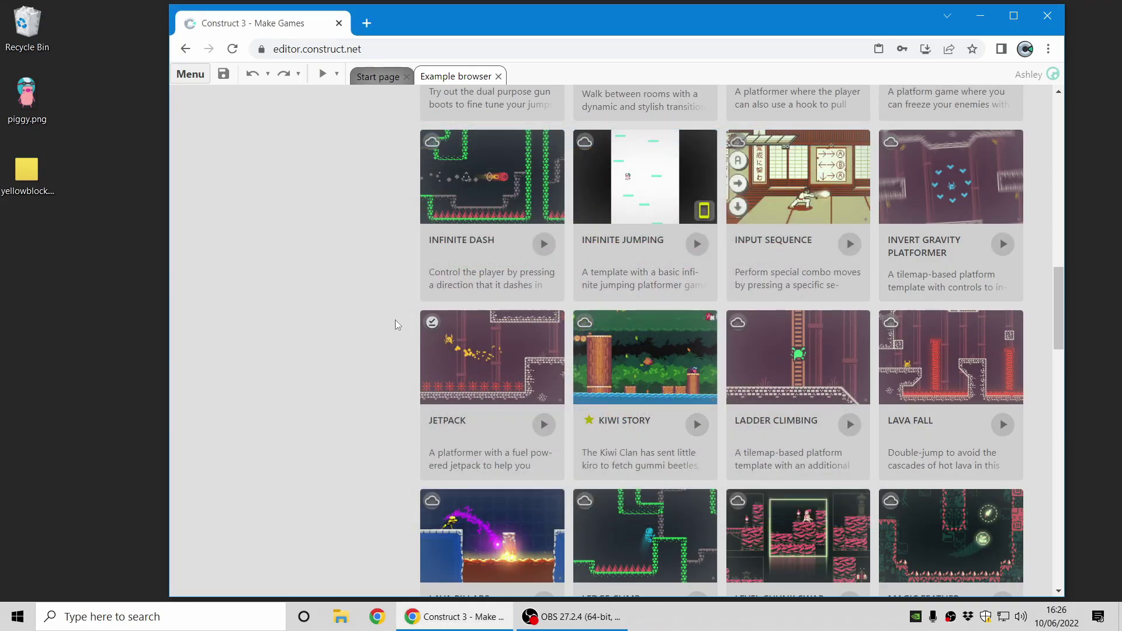
Scroll through the Platform-filtered examples and back up to the top of the list
scroll(642, 339, "down", 5)
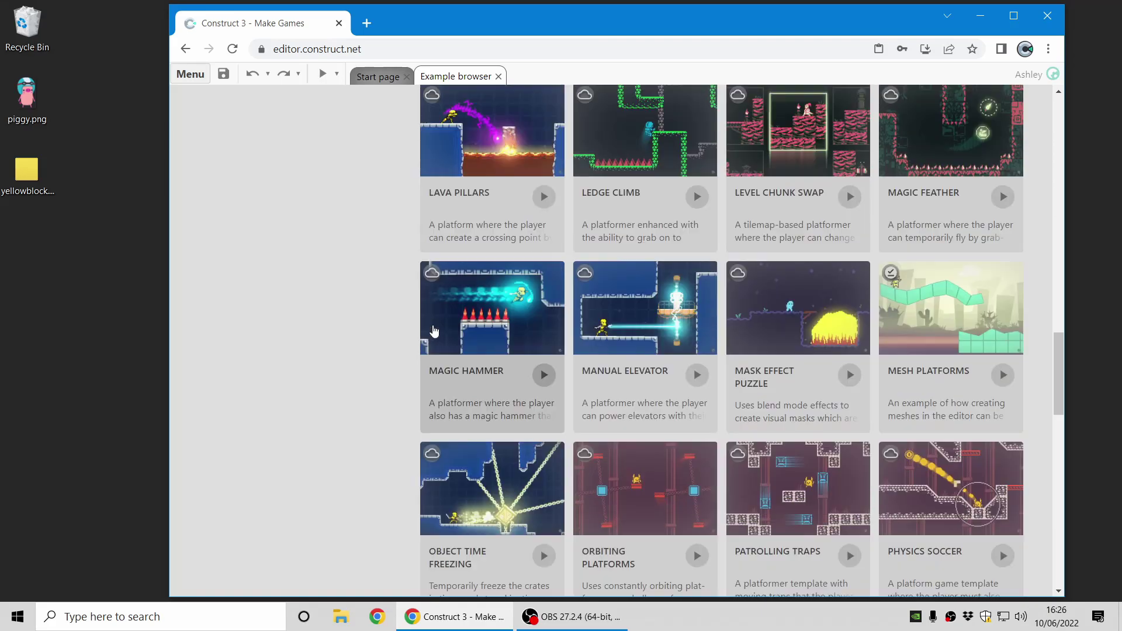
scroll(1037, 355, "down", 6)
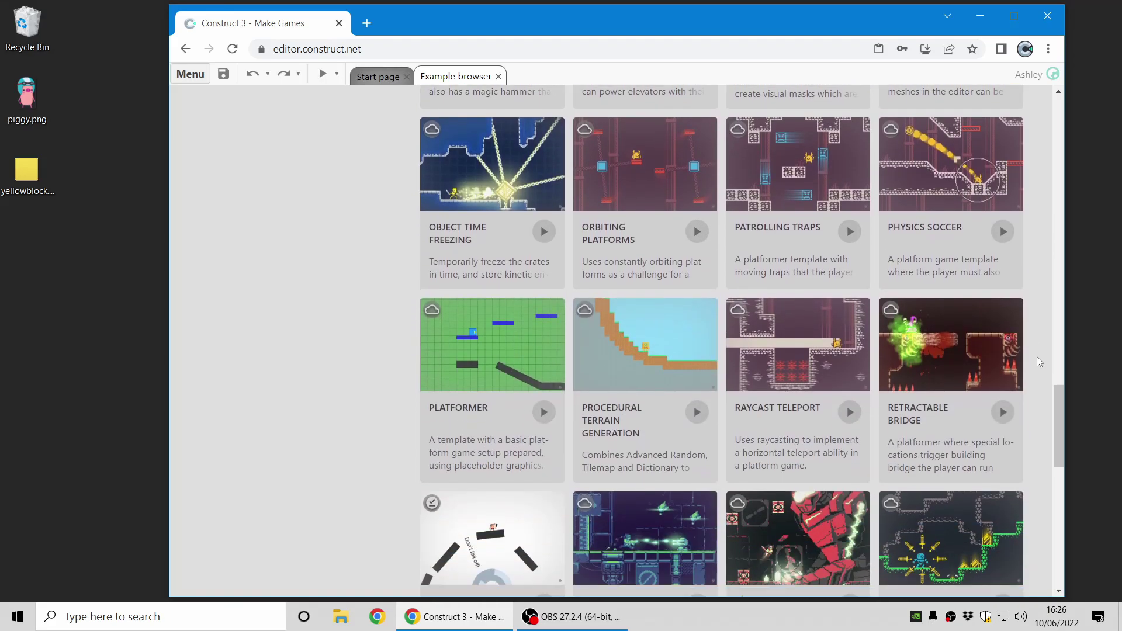
scroll(1037, 356, "down", 3)
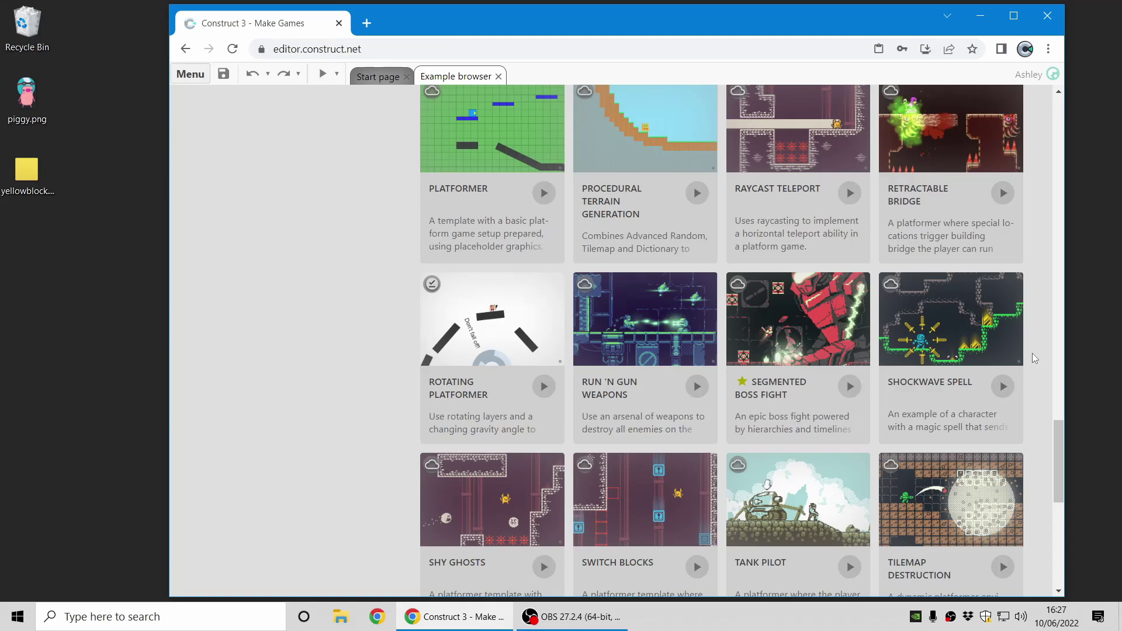
scroll(1032, 352, "up", 20)
scroll(1032, 352, "up", 10)
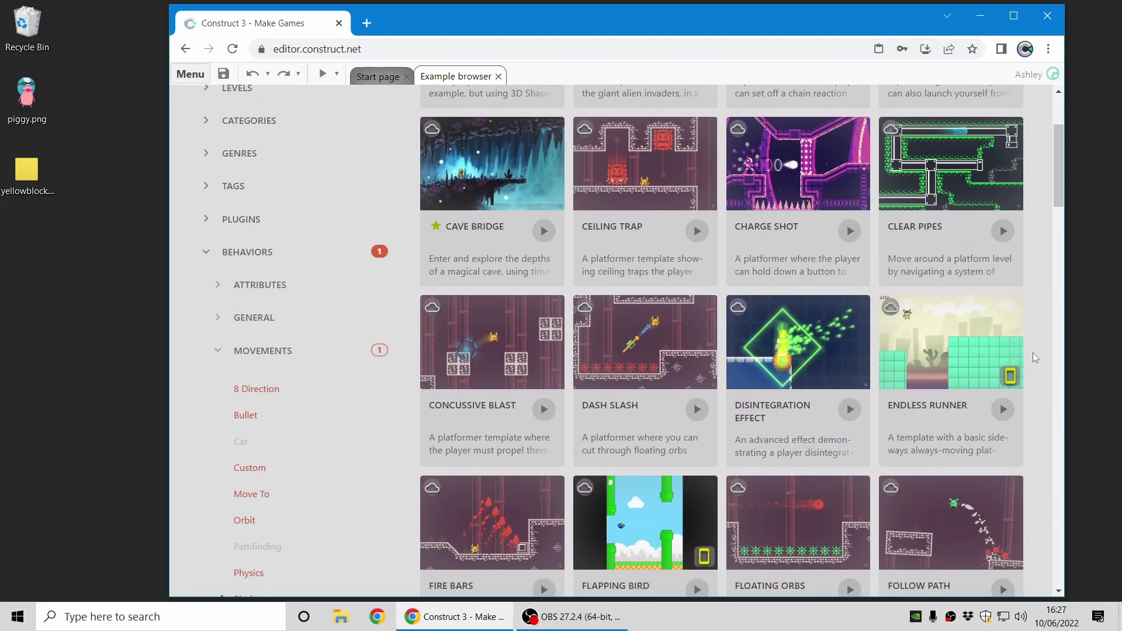